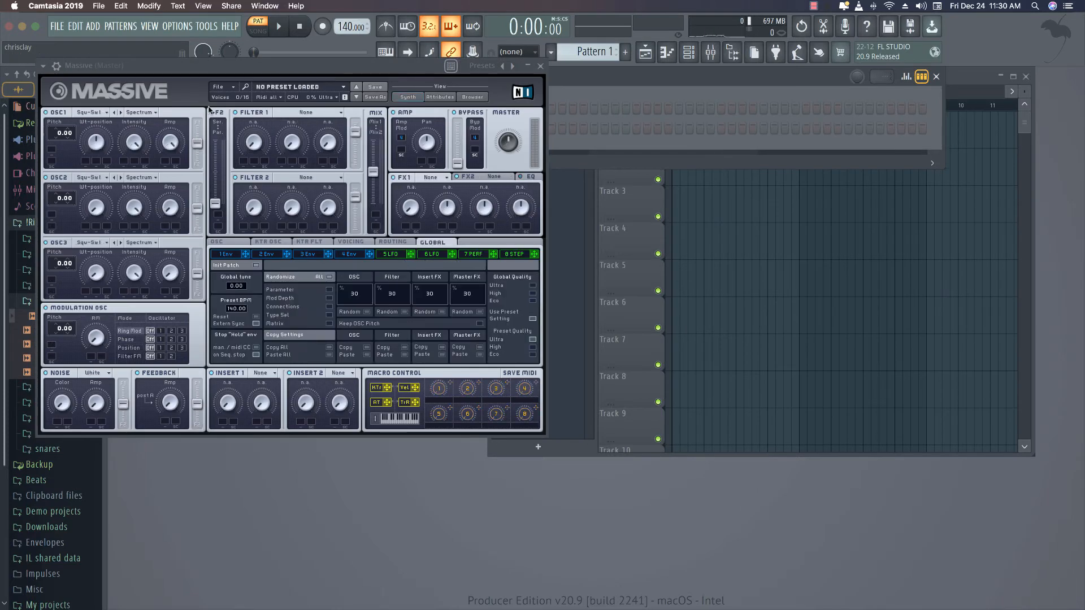
Load the Jul2020.pls program list in Massive's browser, choose program 6, and close the plugin window.
click(468, 97)
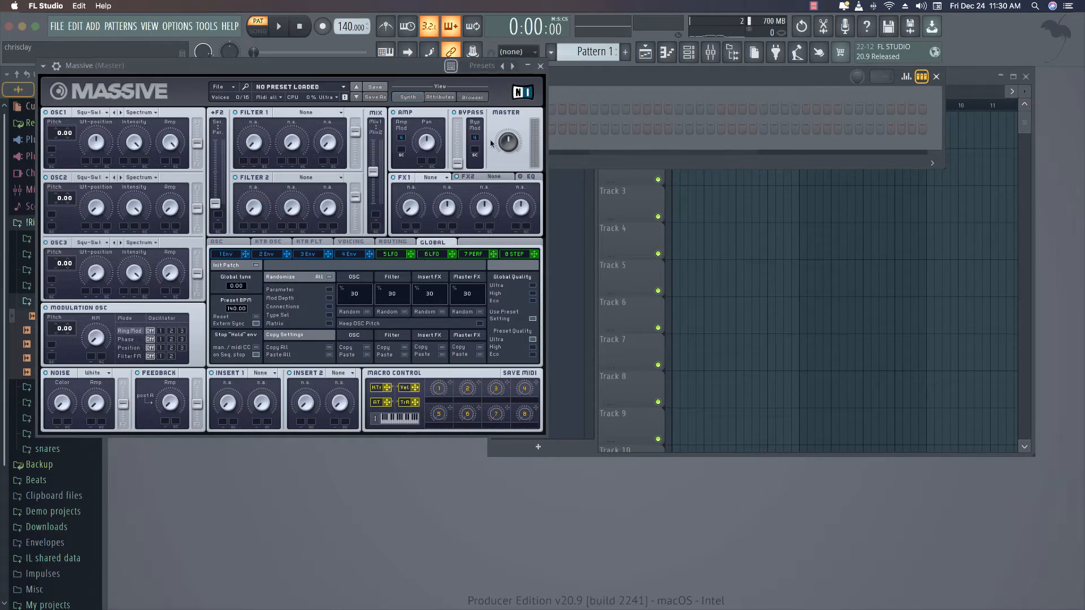
click(501, 193)
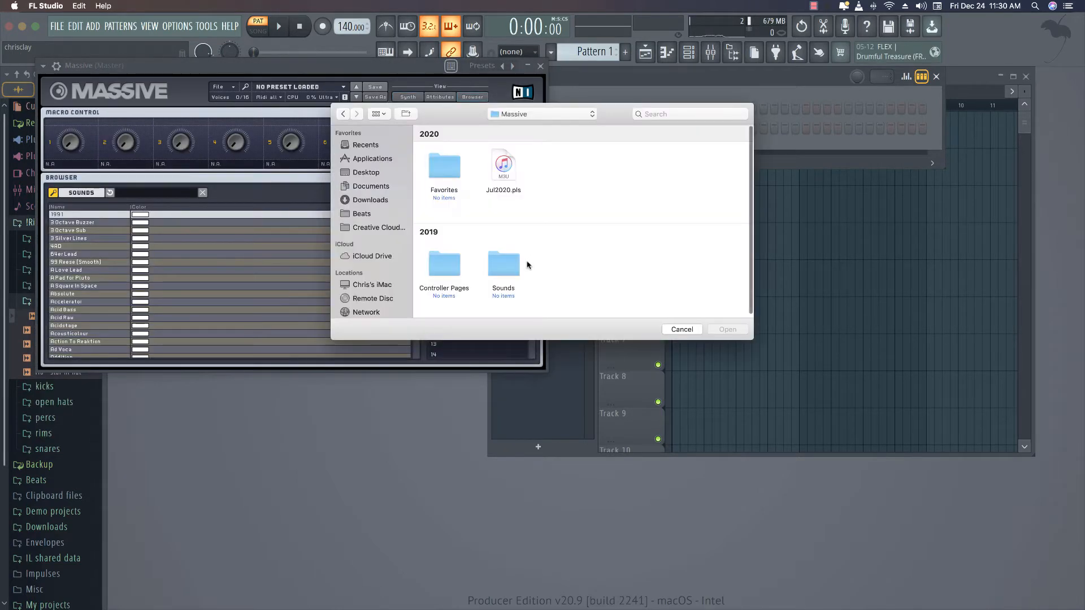
double_click(504, 165)
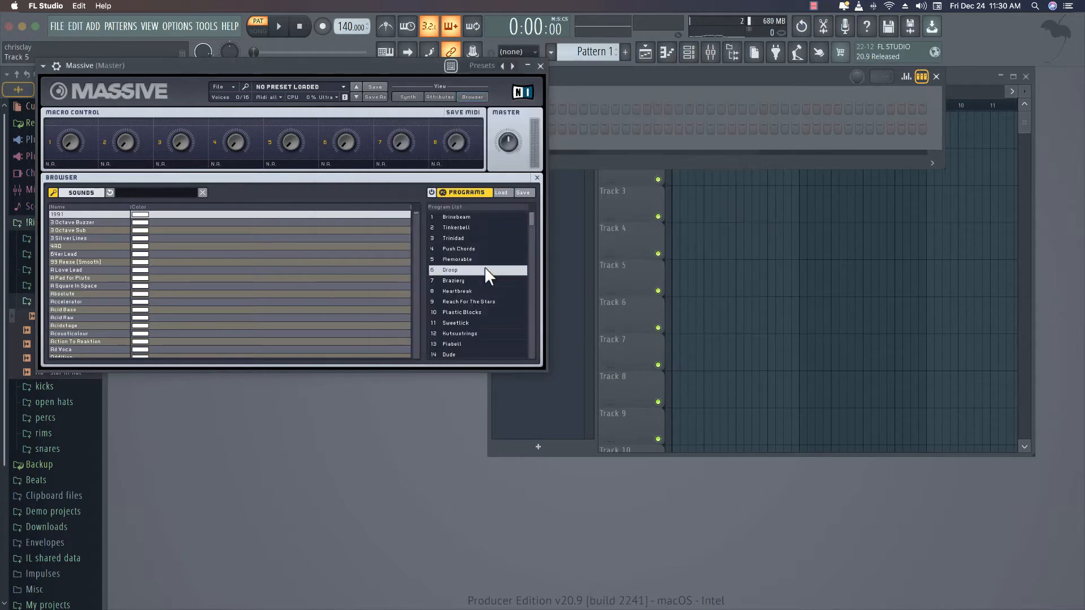
click(485, 269)
click(540, 66)
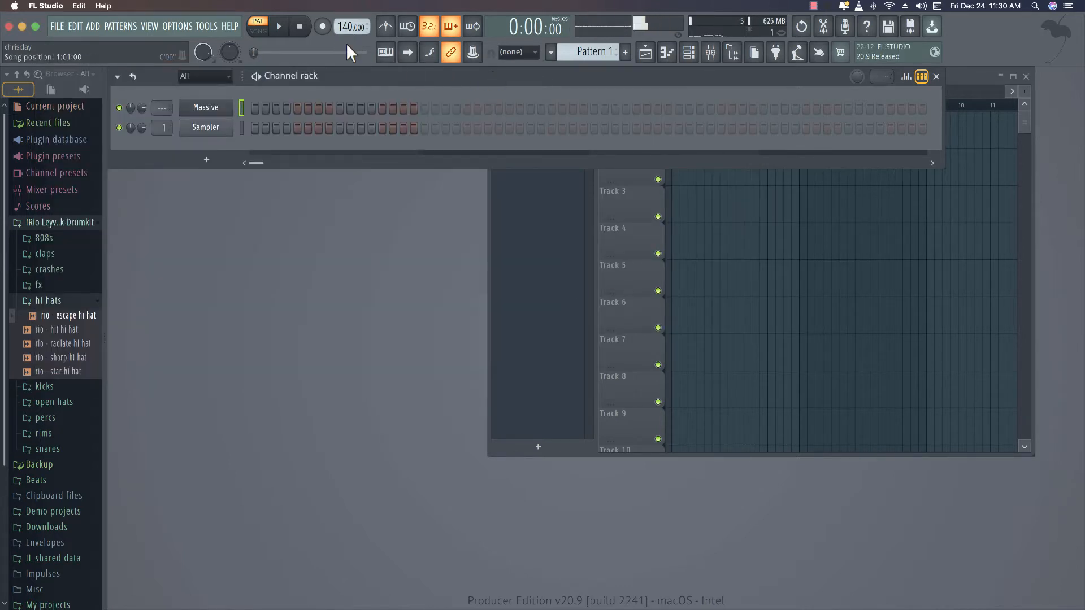
Record a two-bar melody on the Massive channel with the metronome on.
click(386, 26)
click(322, 27)
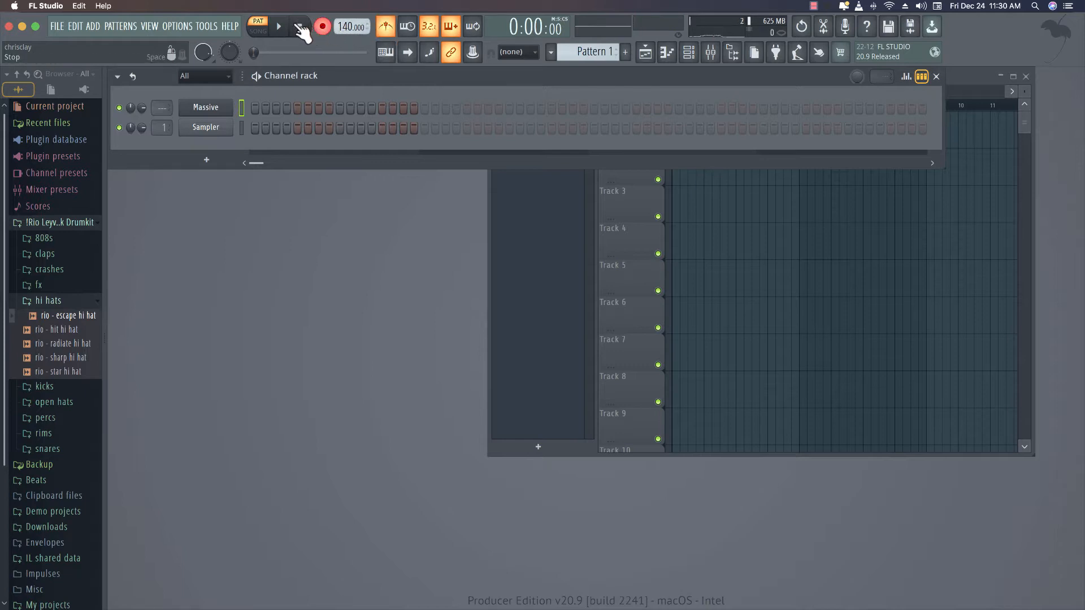
key(space)
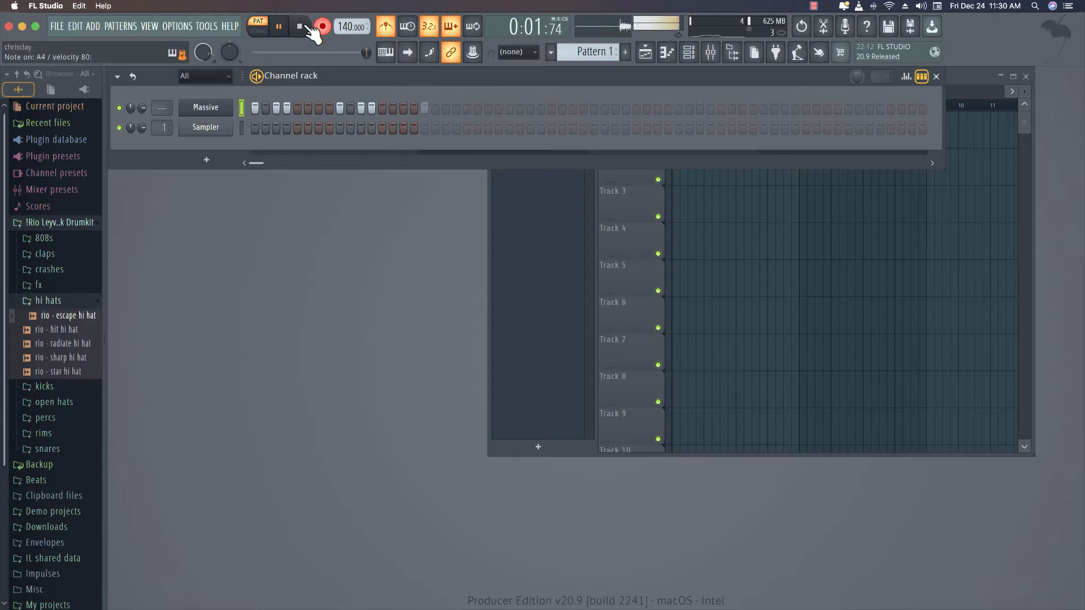
click(307, 28)
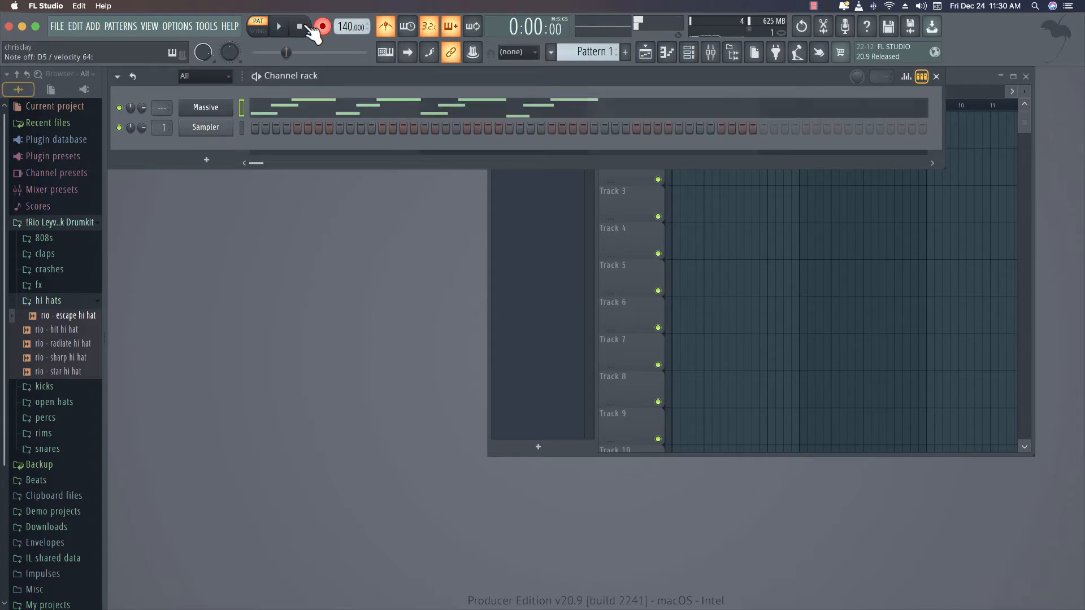
Play back the Massive melody in the piano roll with recording turned off, and close the piano roll.
click(369, 122)
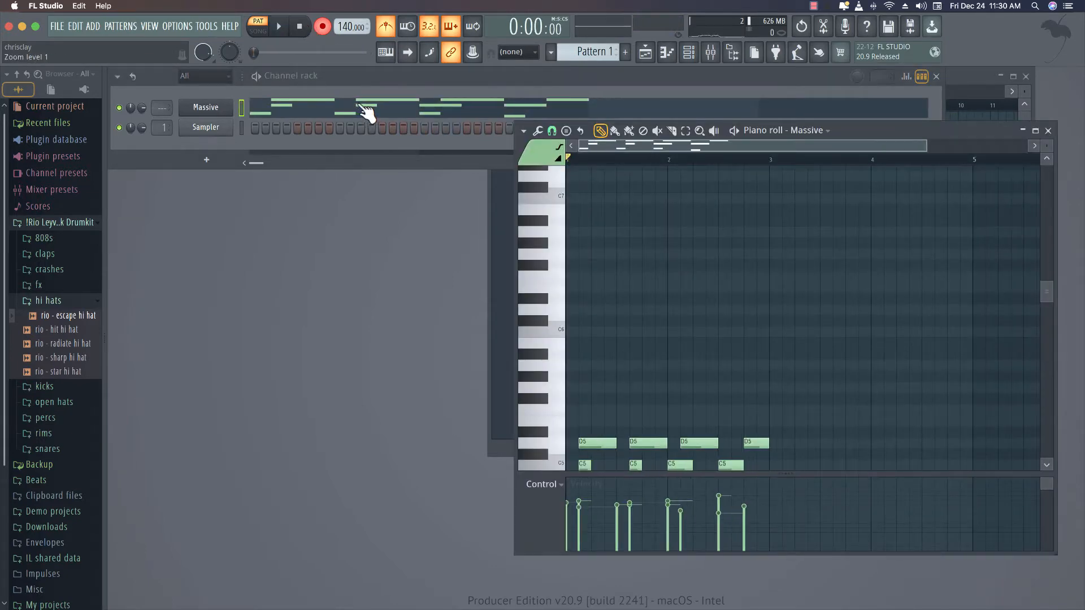
key(space)
key(space)
key(r)
key(space)
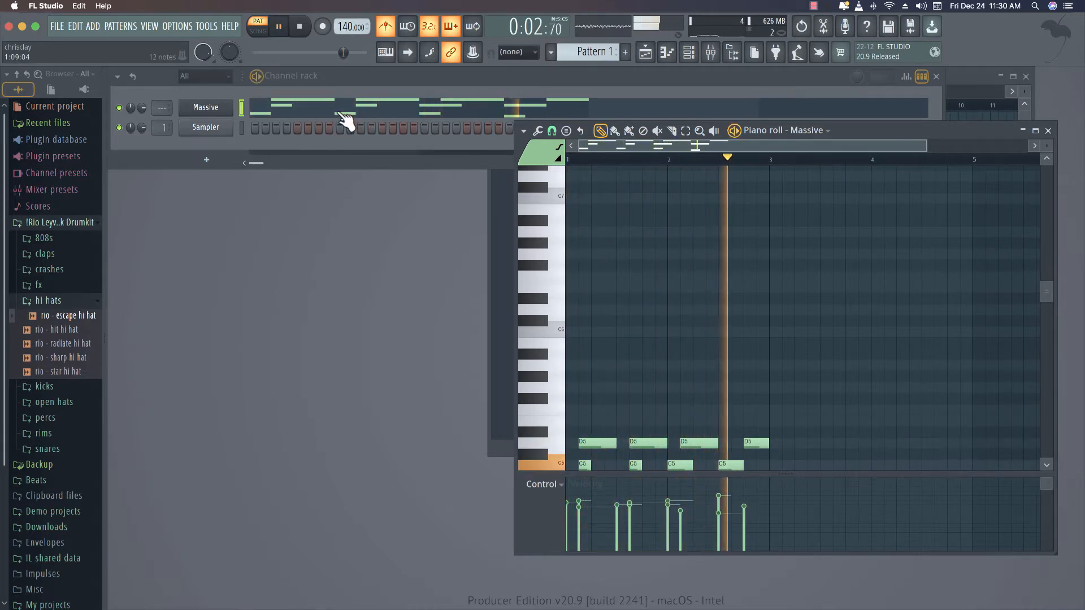
click(1047, 131)
key(space)
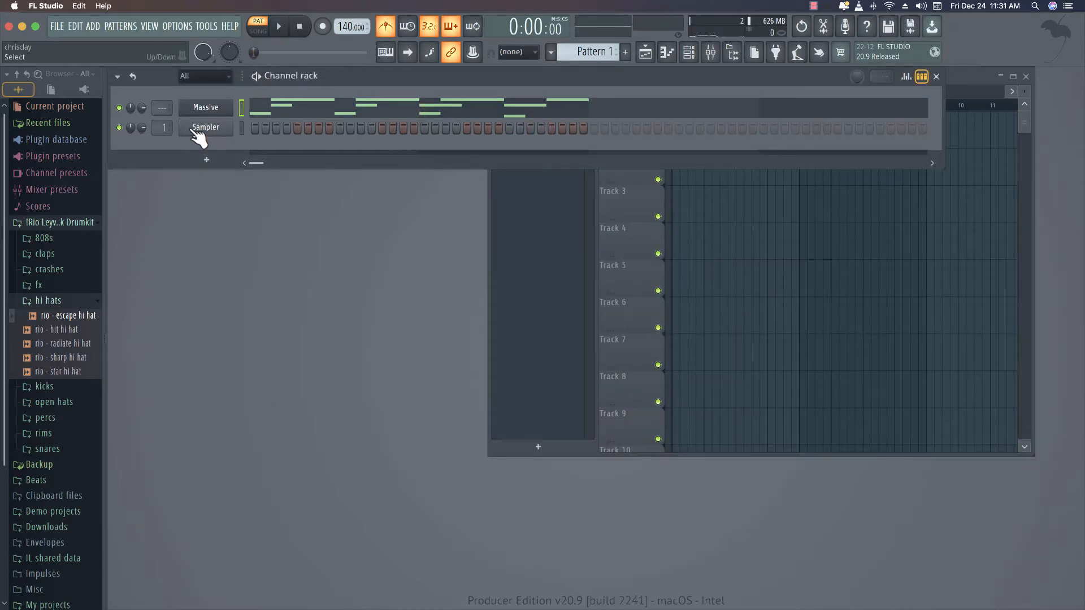
Load the rio - hit hi hat sample into the Sampler channel and fill every 2 steps.
drag(54, 330, 226, 129)
right_click(225, 129)
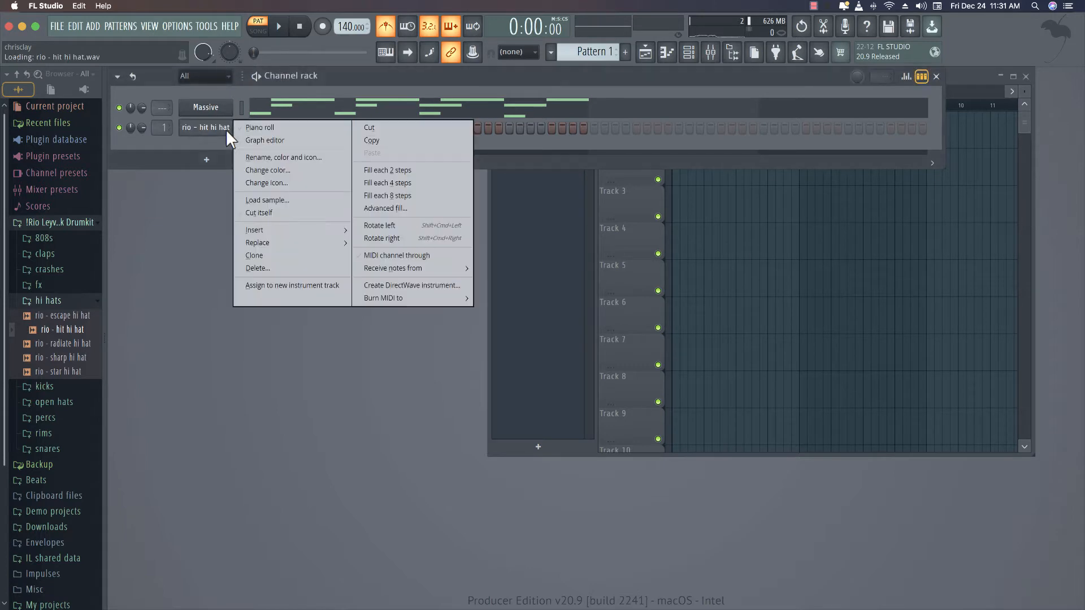
click(388, 171)
Add the rio - hour perc and rio - favorite kick samples as new channels, with a kick on step 1.
click(61, 421)
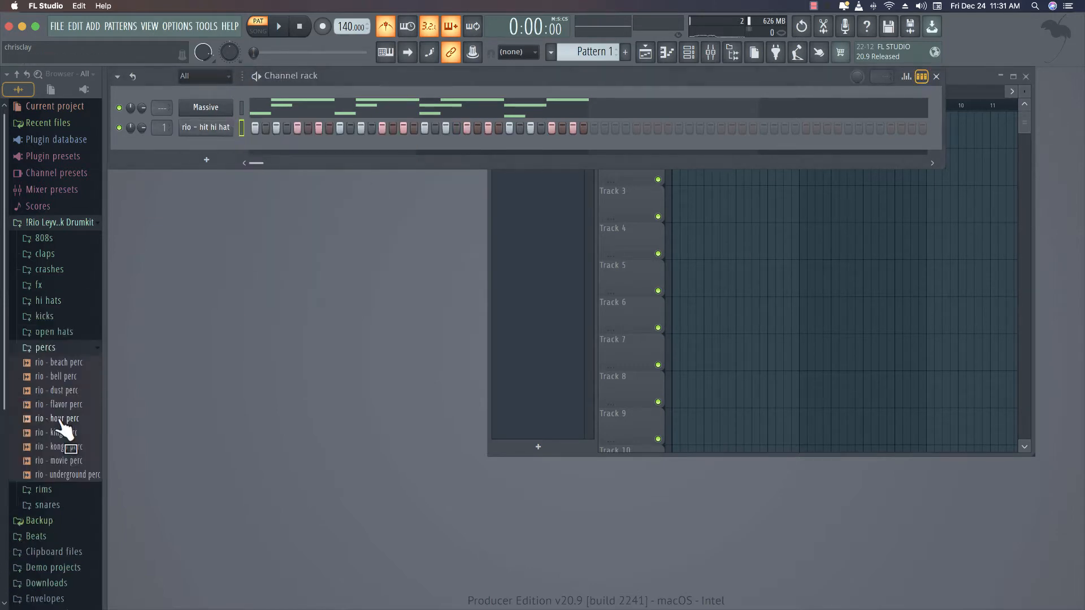
drag(62, 421, 199, 154)
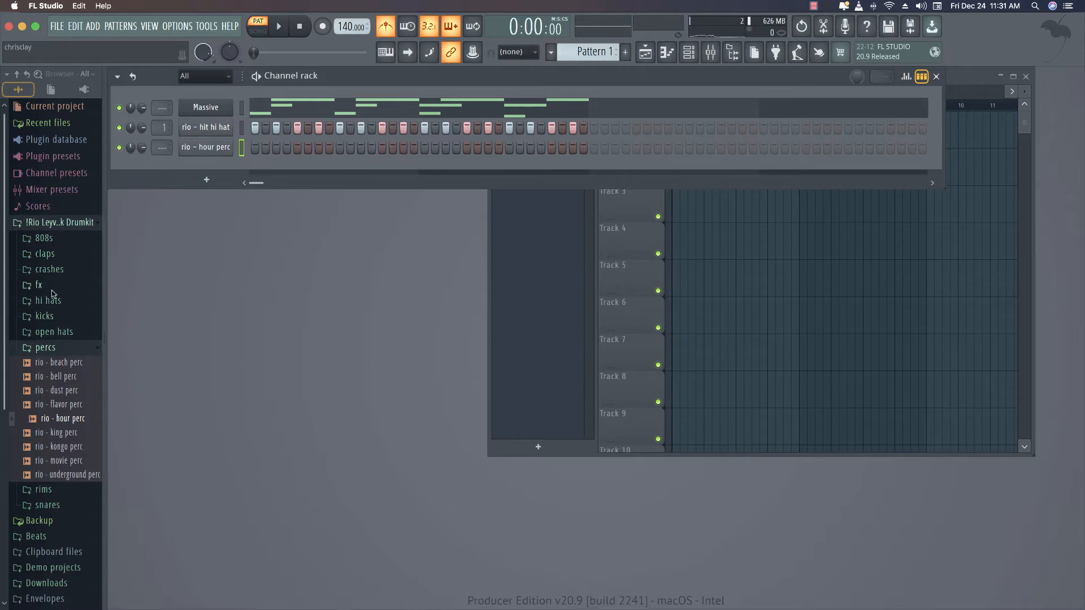
click(44, 316)
drag(56, 343, 192, 167)
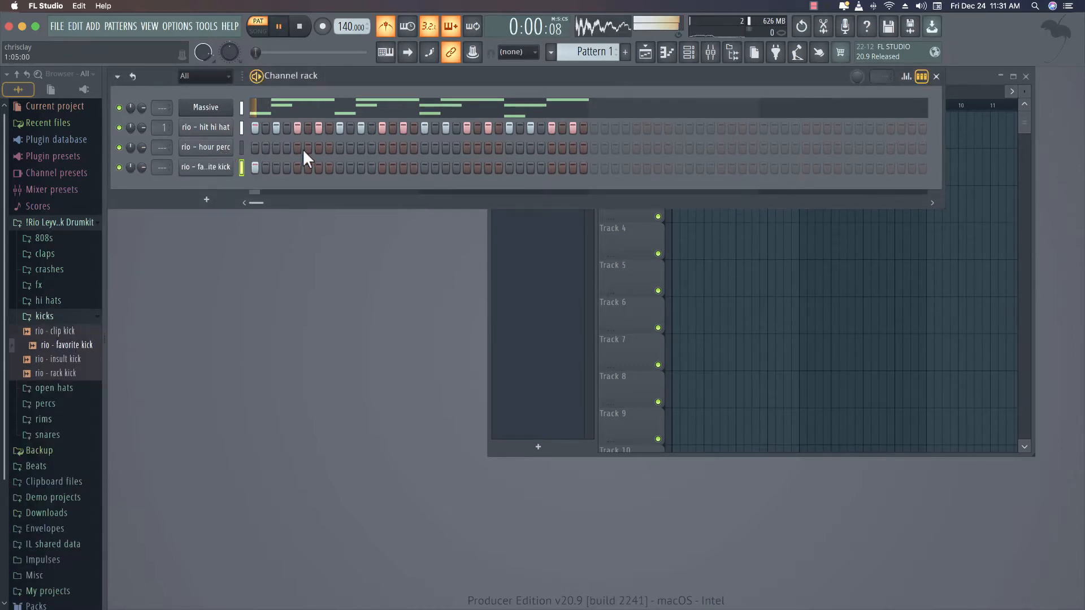
Play the pattern and add hour perc hits on steps 15 and 19.
key(space)
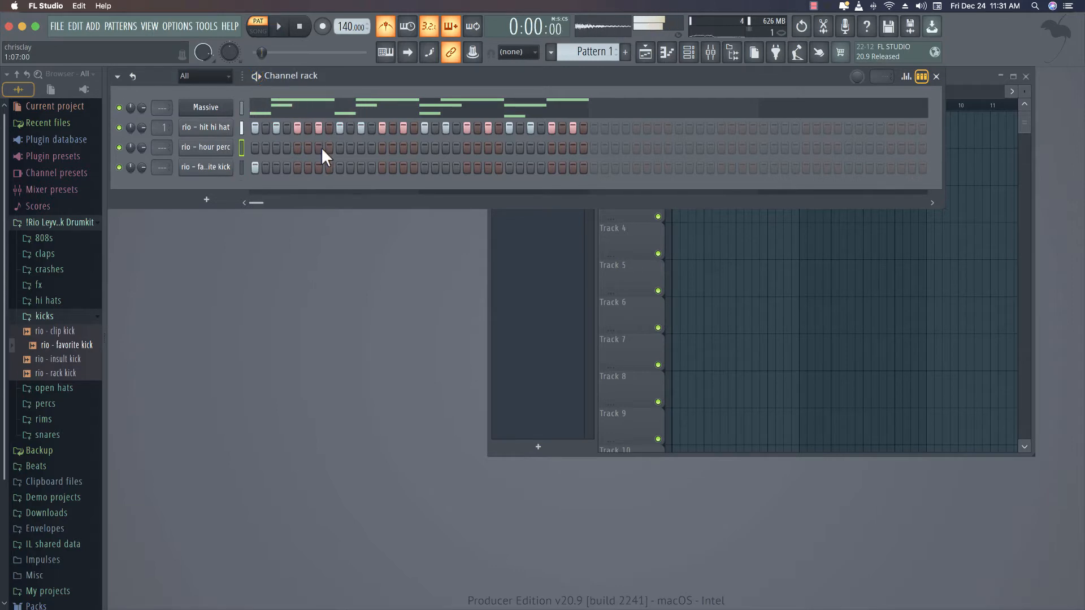
key(space)
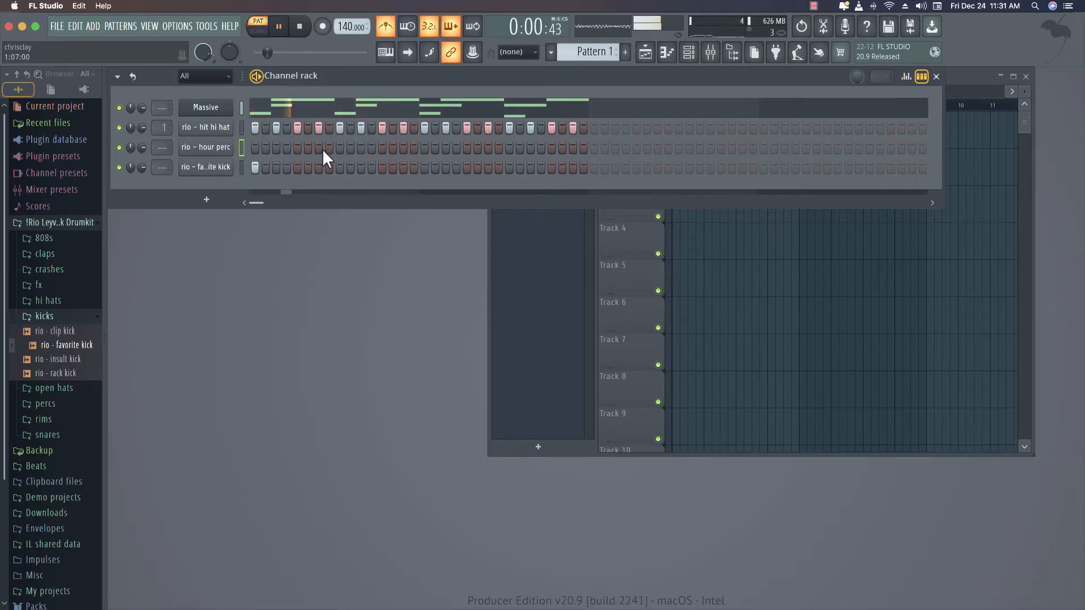
click(404, 148)
click(446, 148)
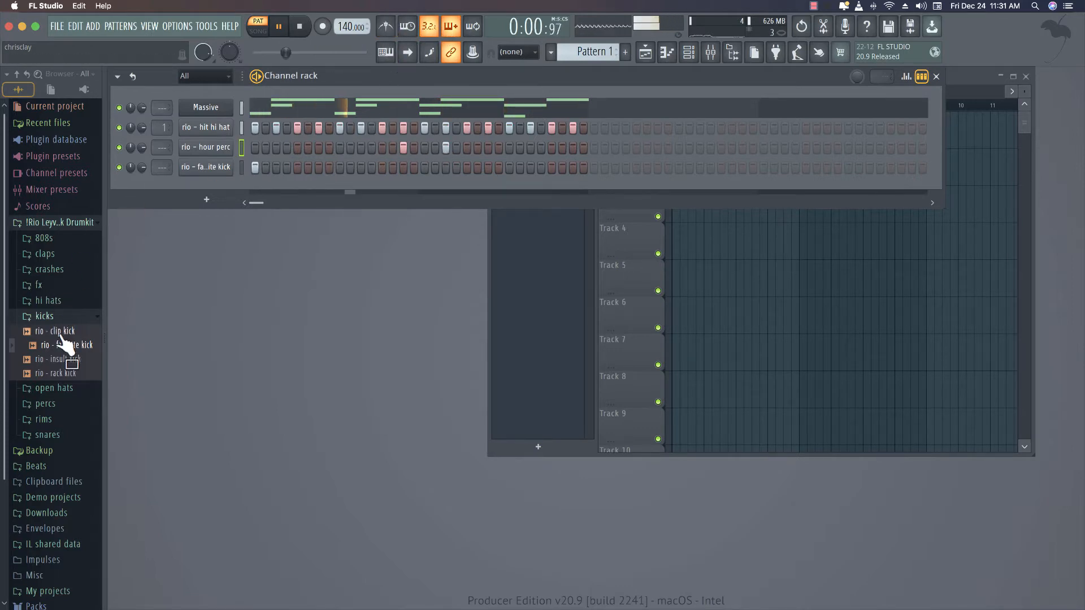
Add the rio - makeup clap sample as a new channel with hits on steps 9, 25 and 31.
click(46, 254)
drag(65, 310, 201, 198)
click(339, 187)
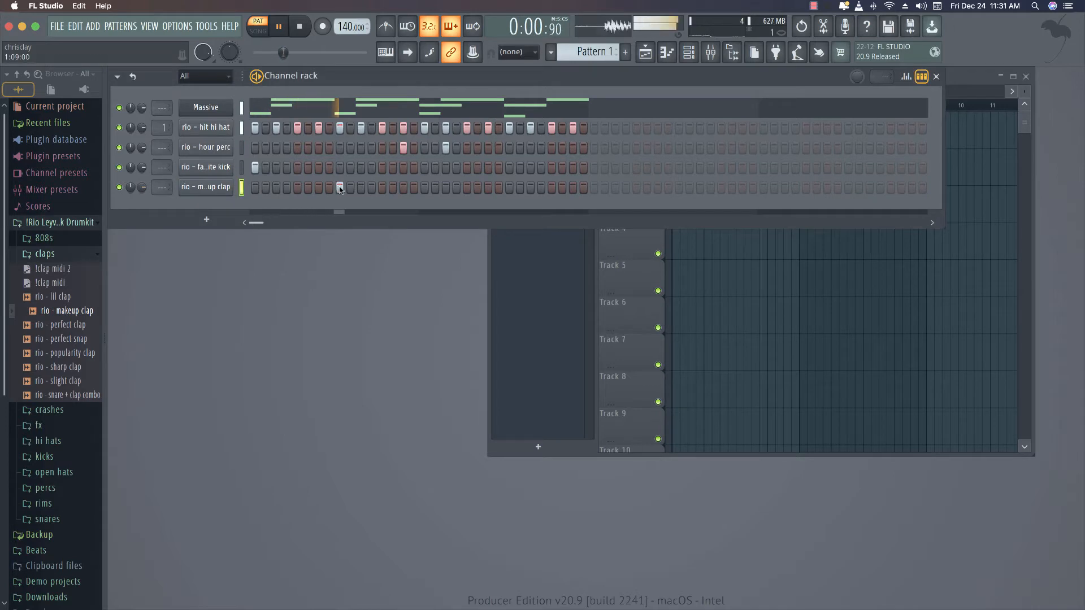
click(509, 188)
click(573, 187)
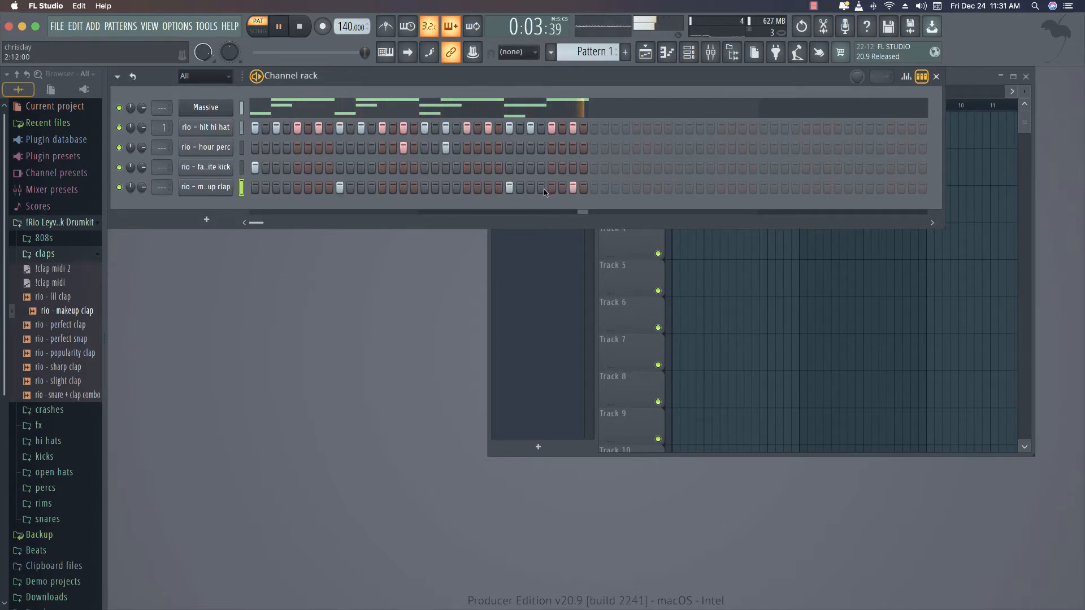
Add favorite kick hits on steps 13, 19, 21 and 31 while the pattern plays.
click(371, 167)
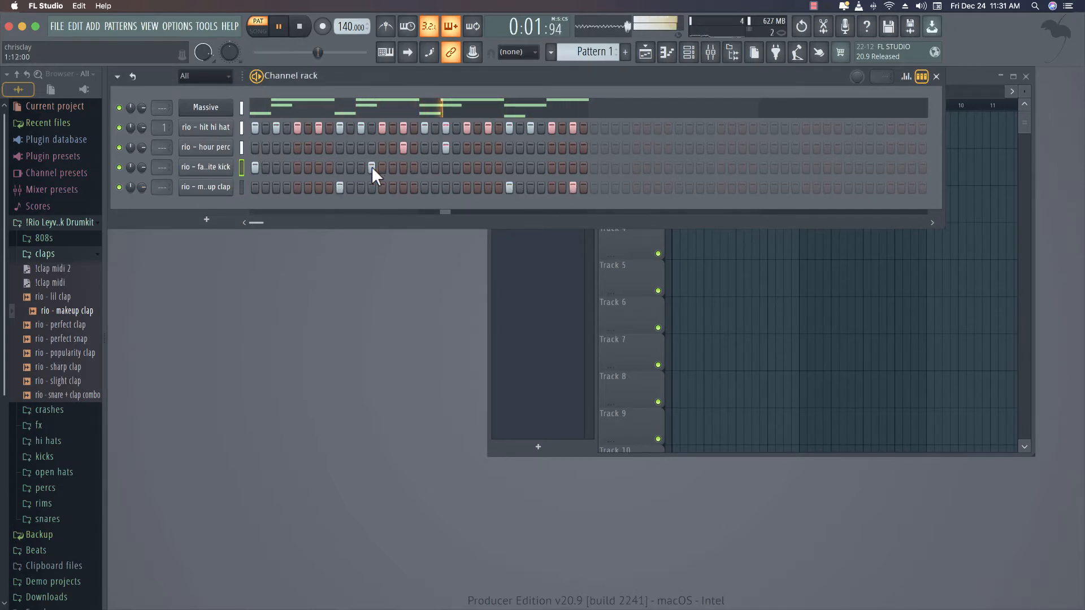
click(372, 167)
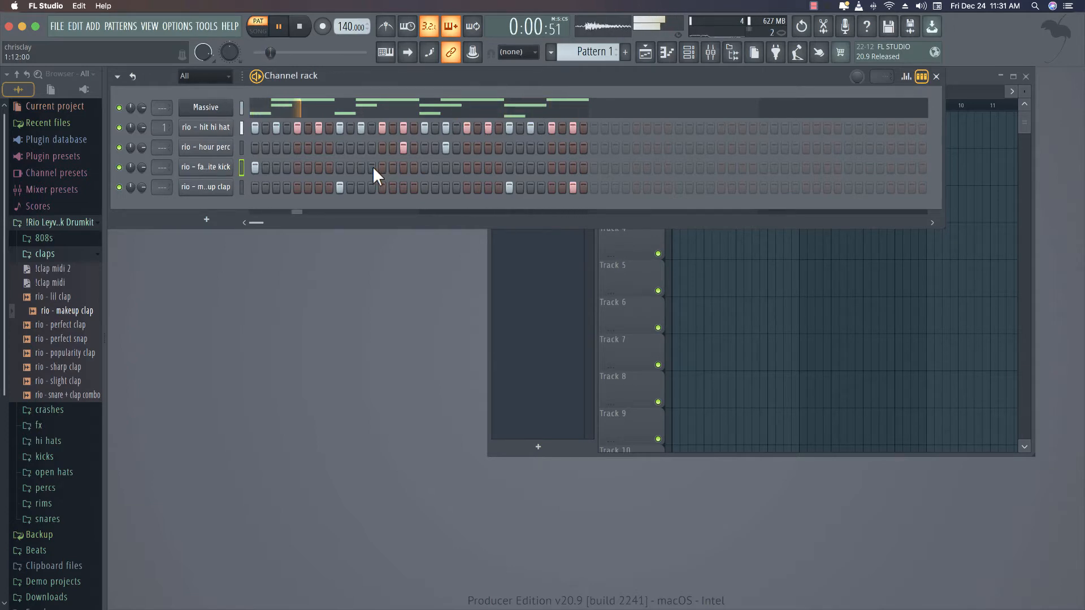
click(382, 167)
click(445, 168)
click(467, 168)
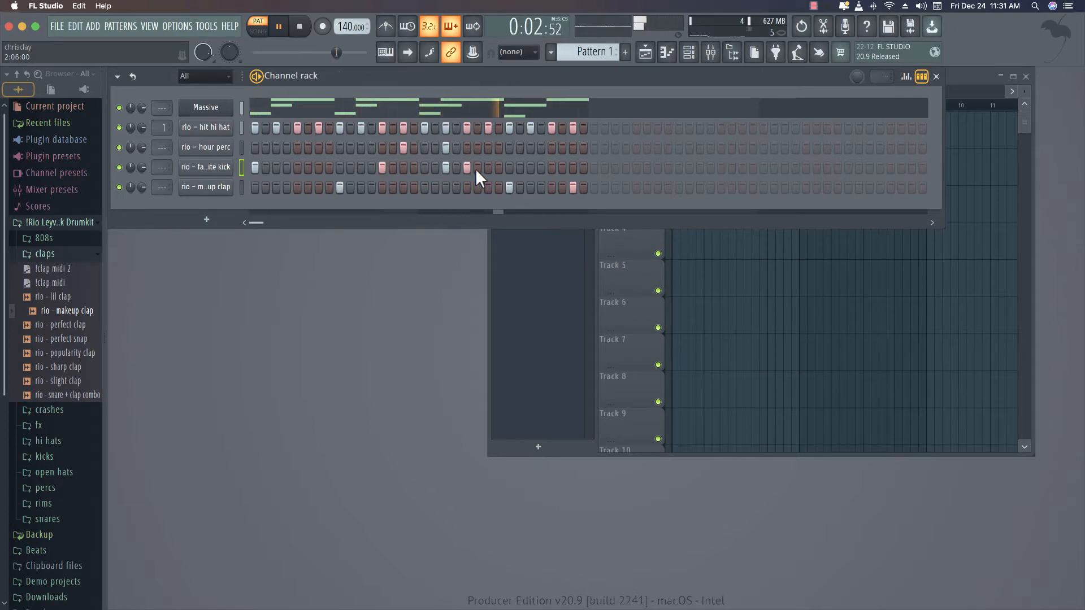
click(573, 167)
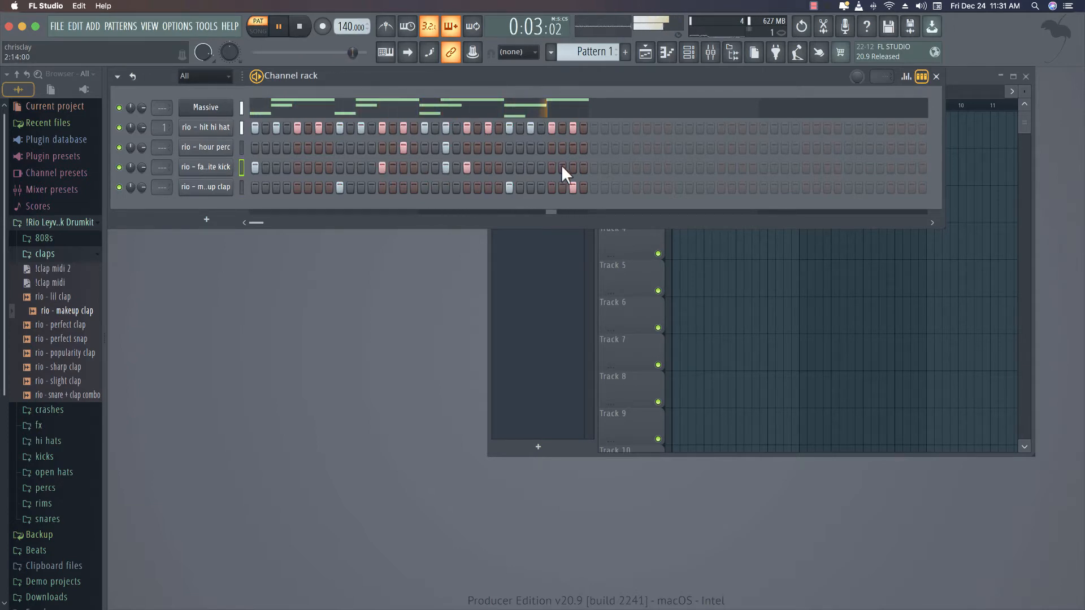
Add hi-hat hits on steps 2 and 26, clear hi-hat step 11, and add a kick on step 3.
click(265, 128)
click(520, 128)
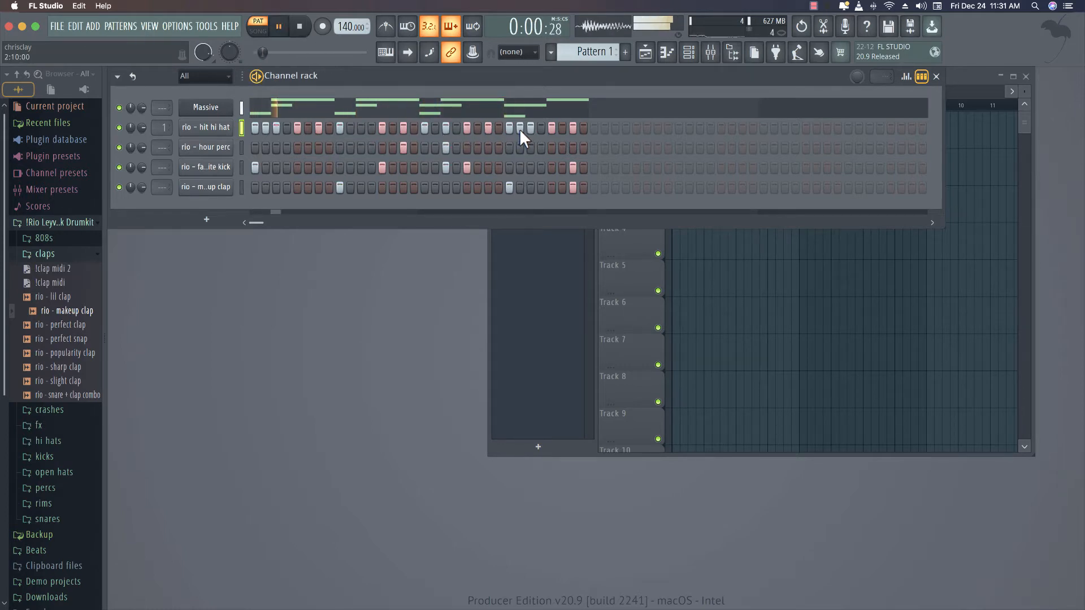
click(552, 128)
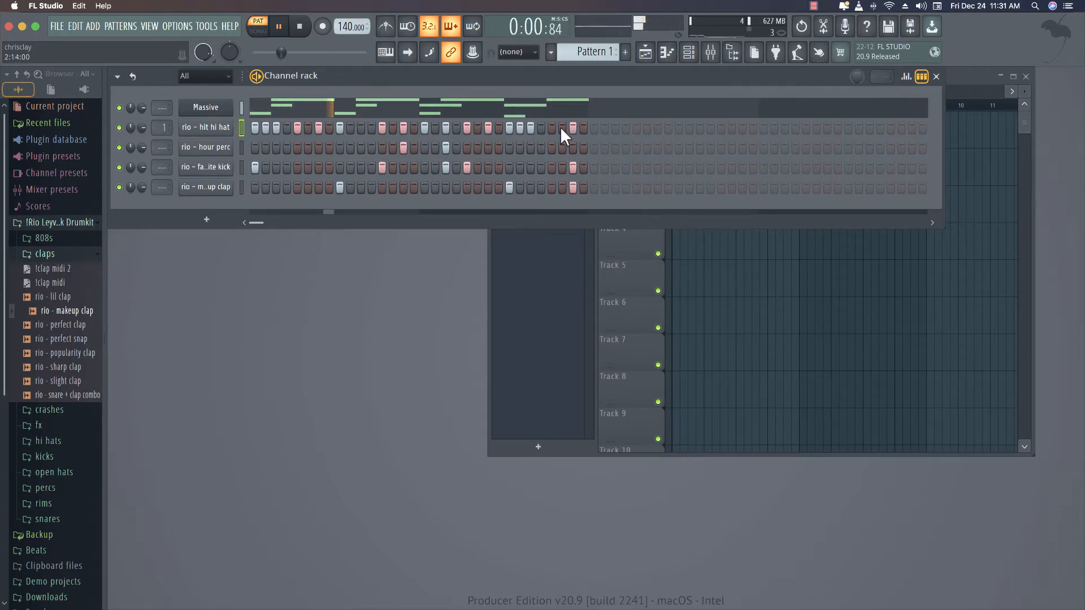
click(549, 127)
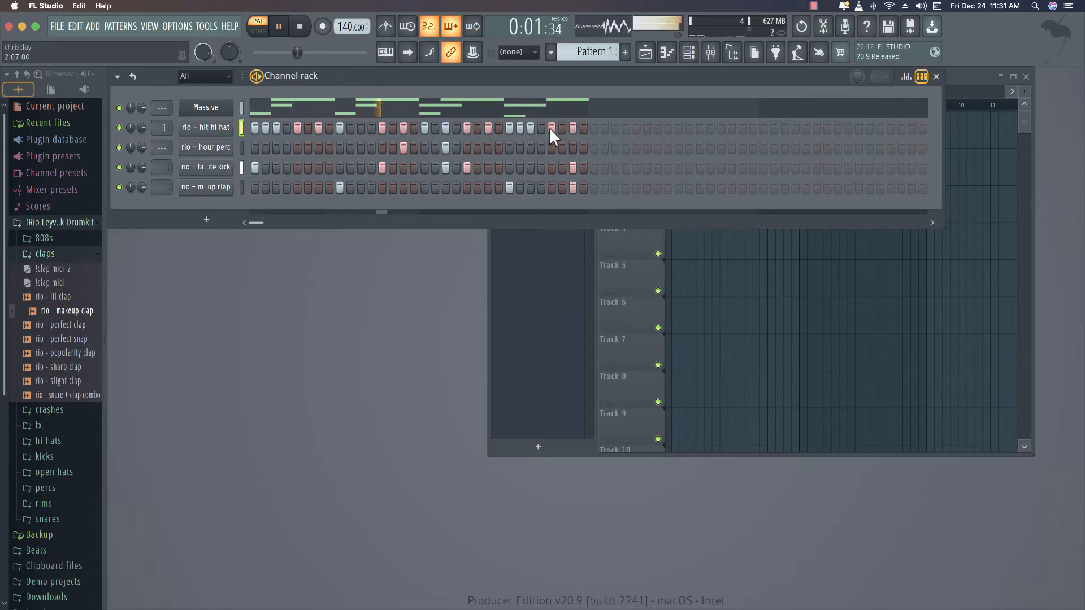
click(276, 167)
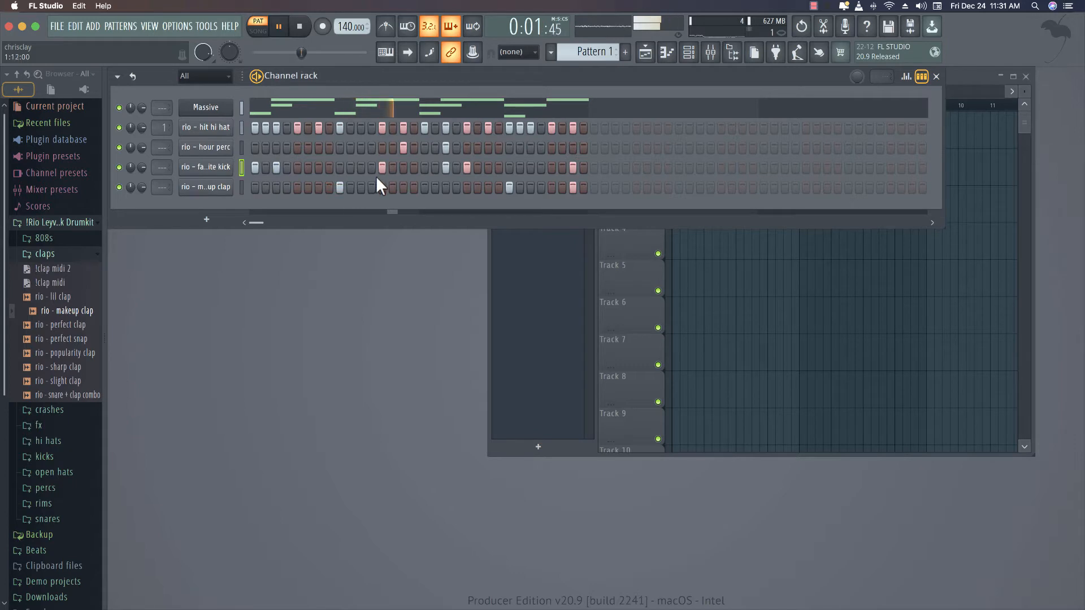
Add the rio - galactic 808 sample as a new channel with a hit on step 1.
click(63, 238)
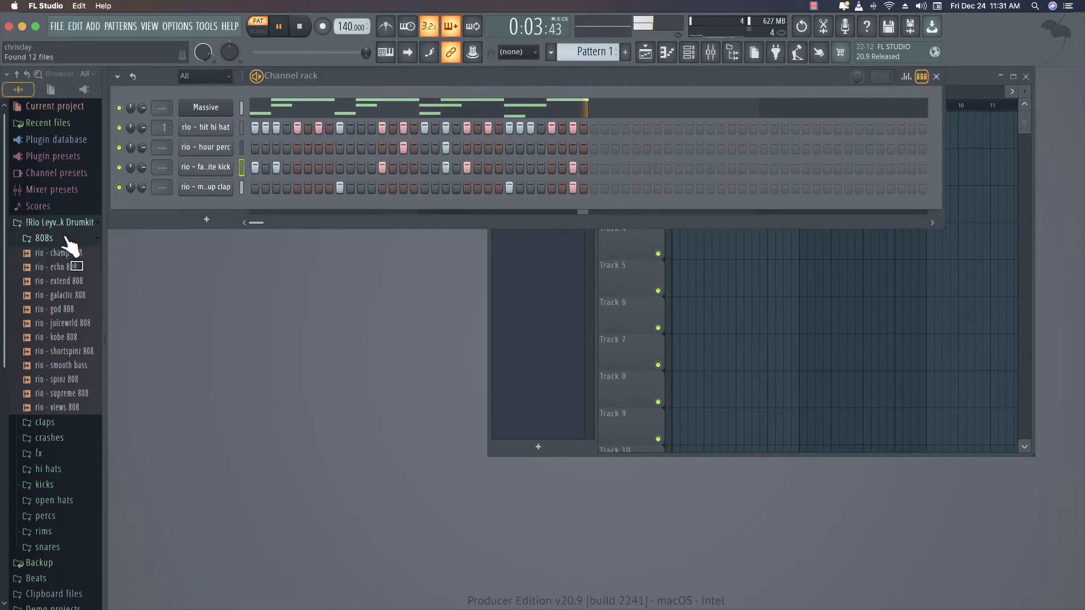
drag(62, 295, 203, 219)
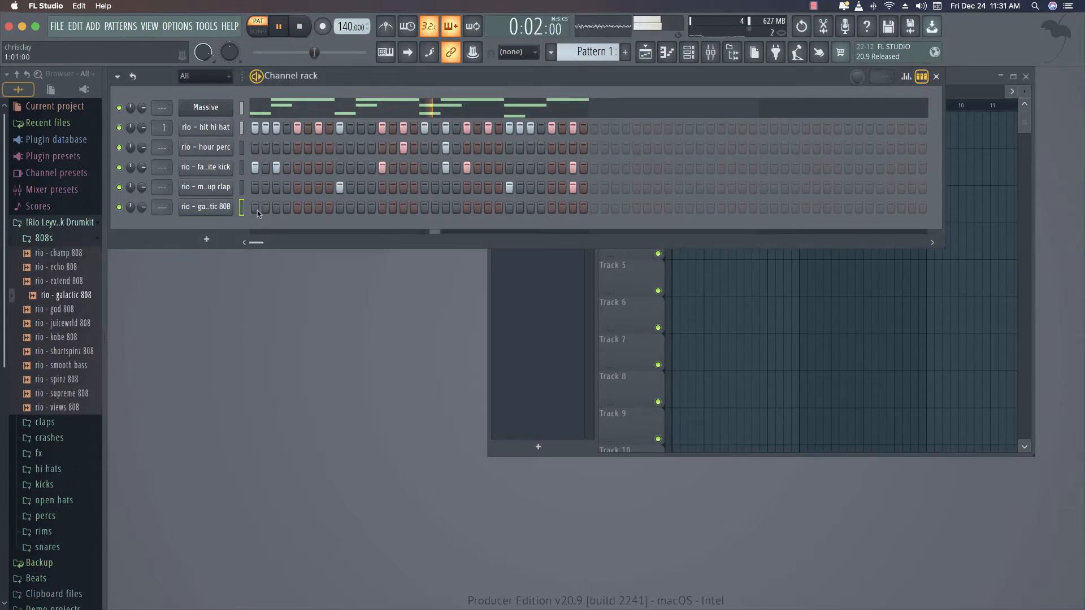
click(255, 207)
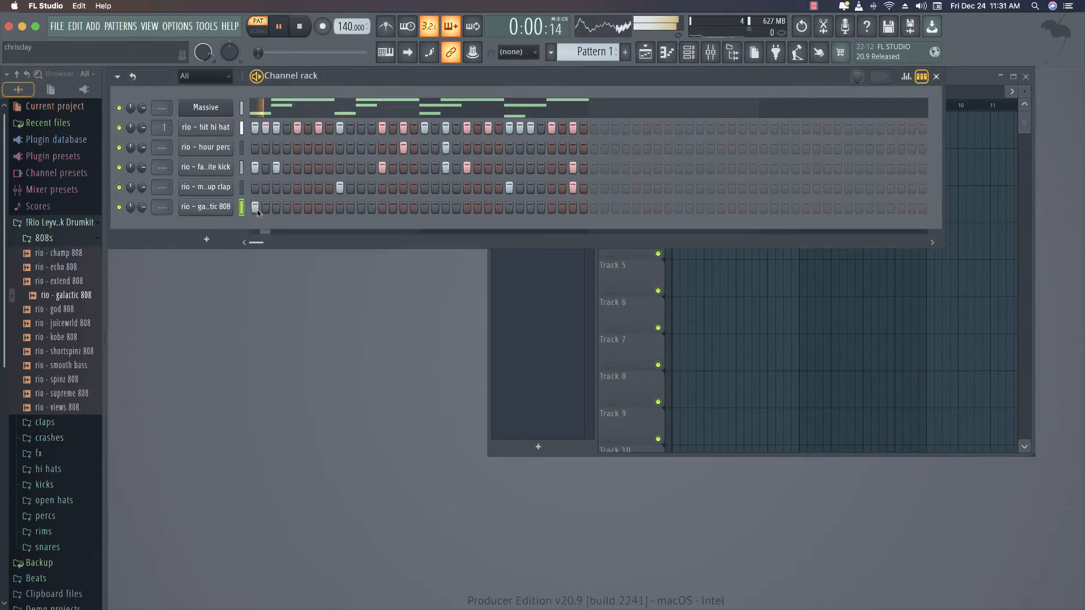
Stop playback, cut the melody from the Massive channel, and remove the galactic 808 hit on step 1.
key(space)
click(243, 110)
key(super+x)
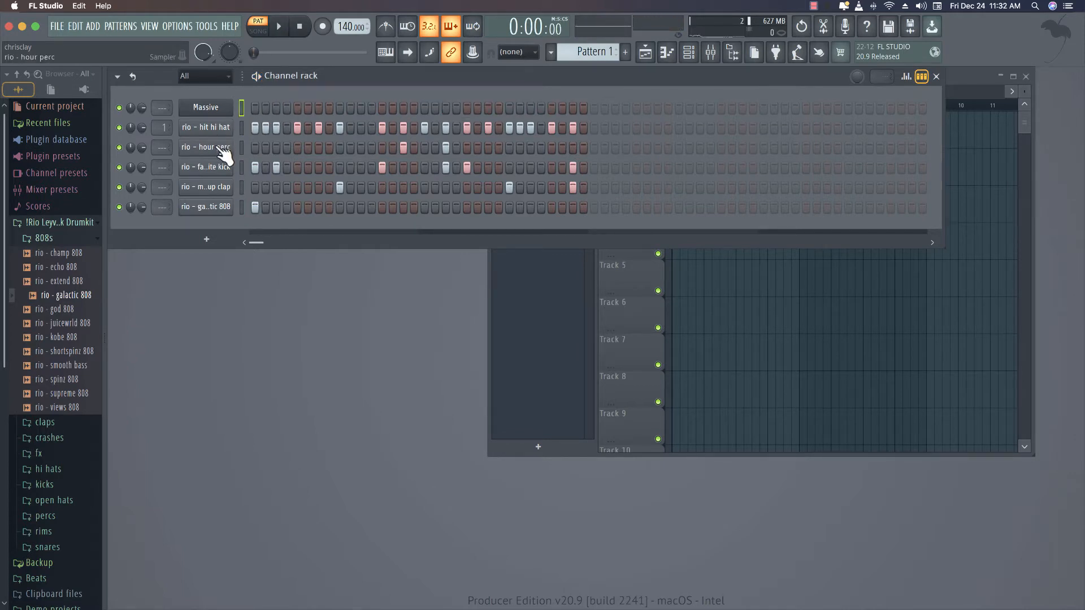
click(242, 207)
click(255, 208)
Play the drum pattern and try out melody notes on the Massive channel over it.
key(space)
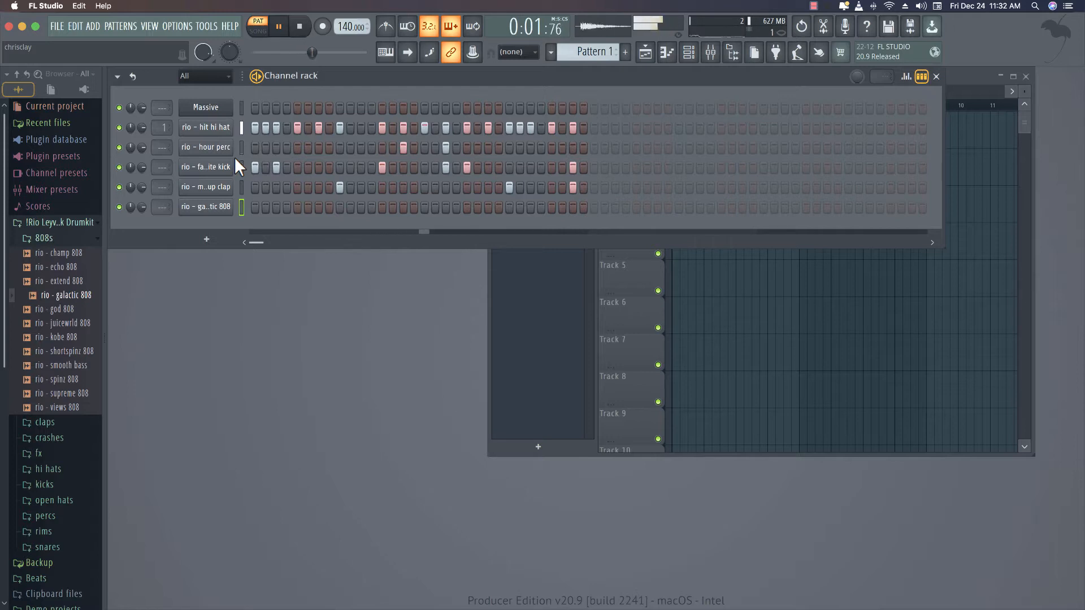
key(space)
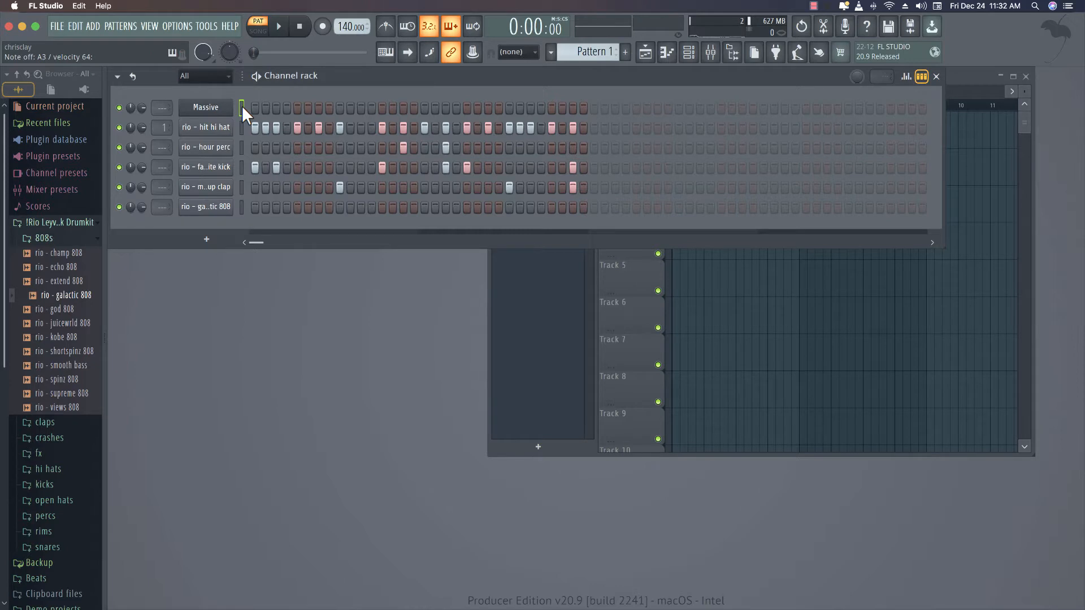
key(space)
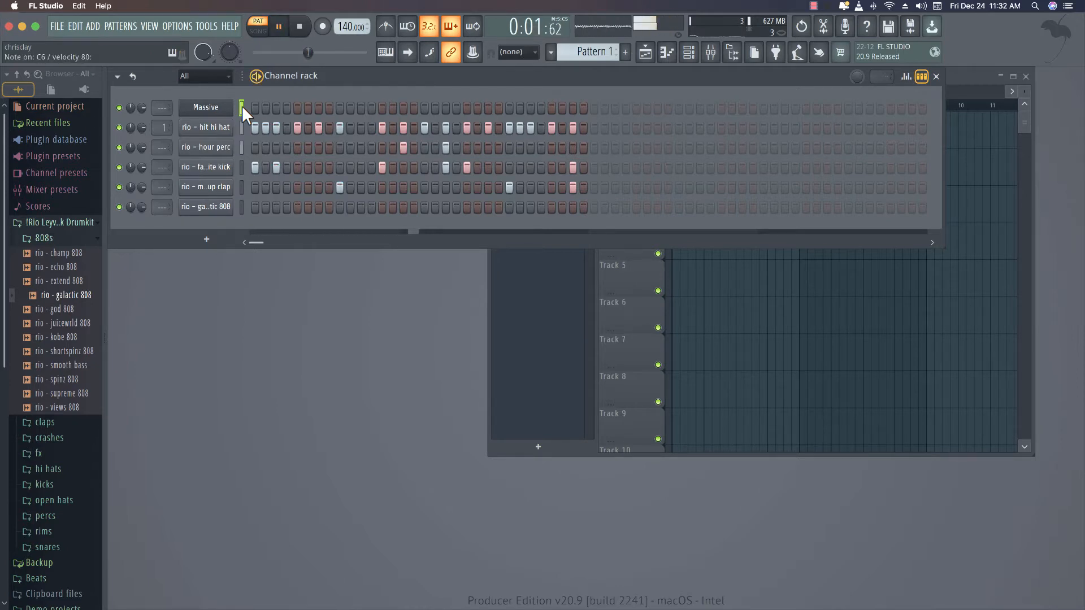
key(space)
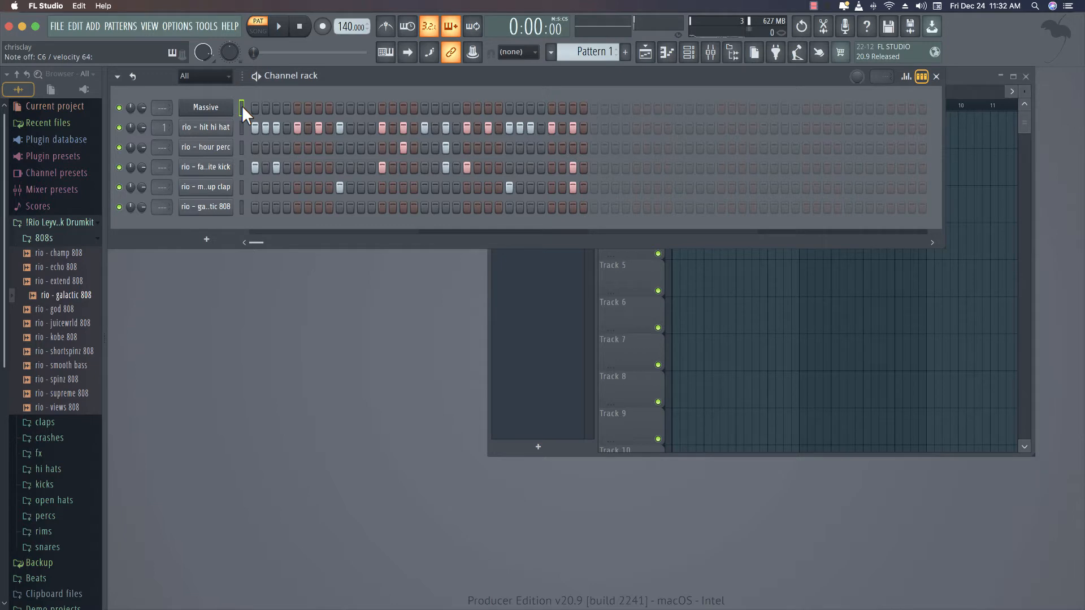
Open the Massive channel's piano roll, remove the stray note, and set scale highlighting to Minor Natural (Aeolian).
right_click(243, 105)
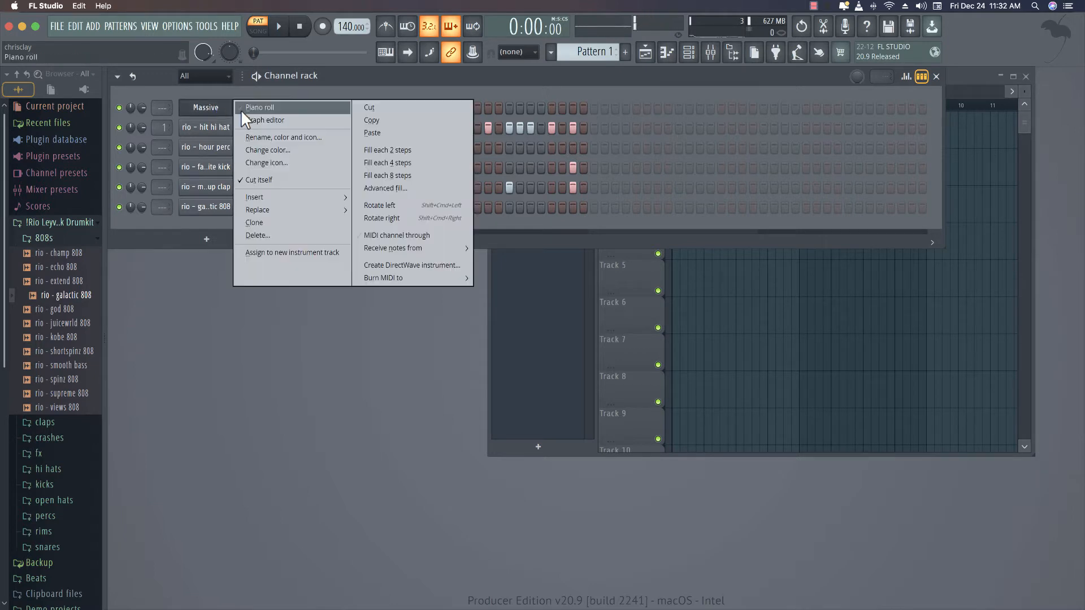
click(249, 117)
drag(610, 332, 527, 345)
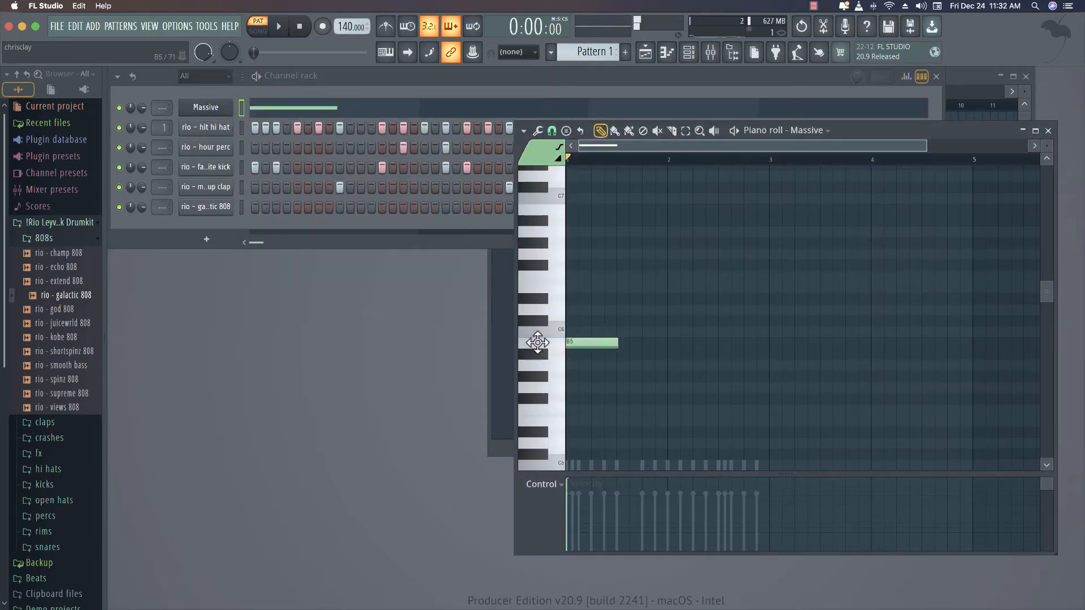
right_click(590, 342)
click(525, 131)
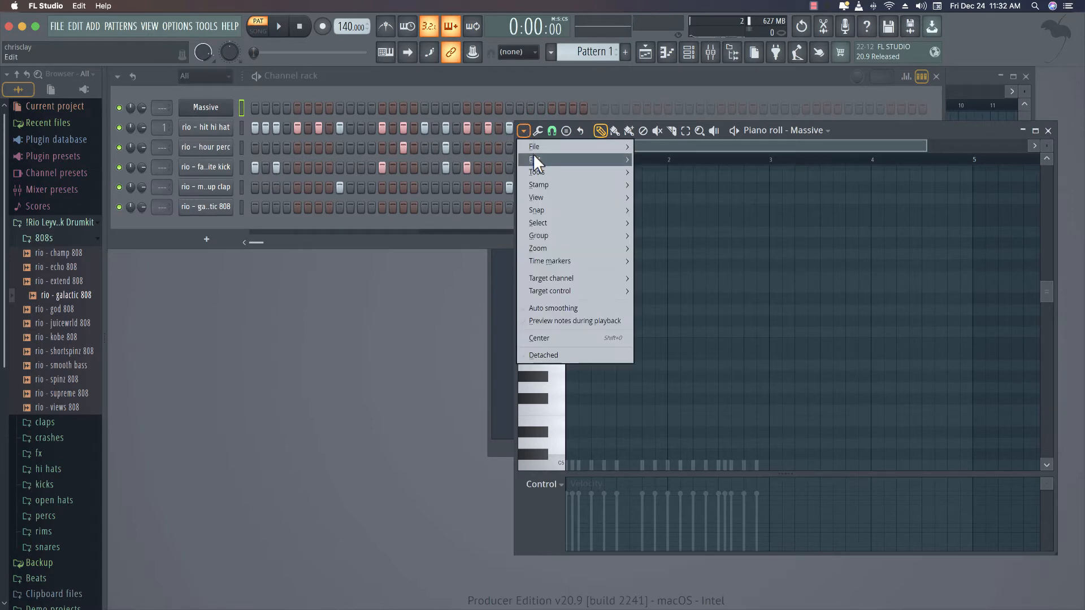
mouse_move(541, 185)
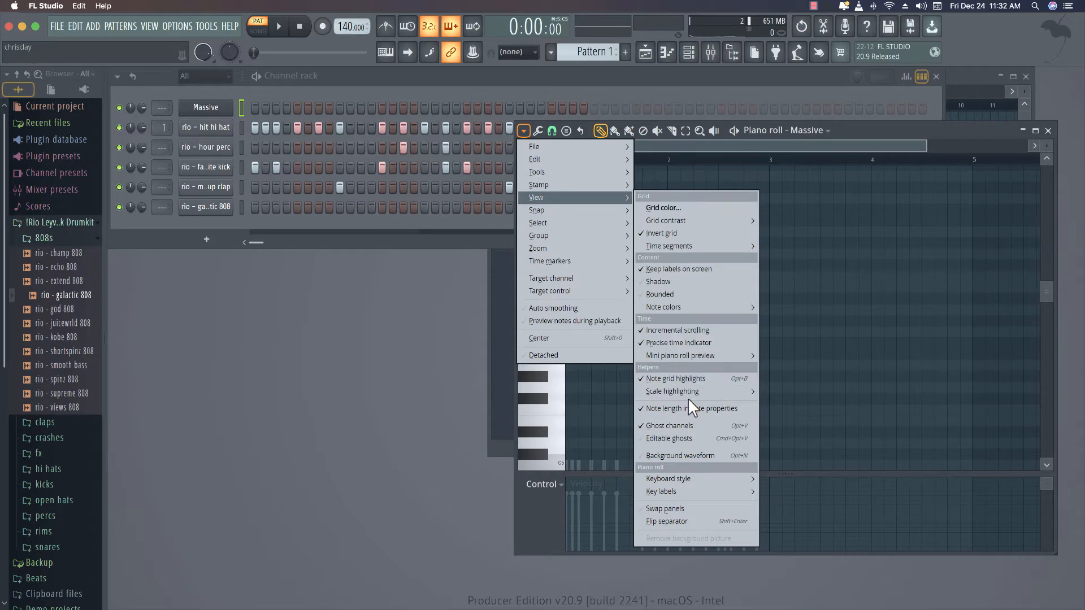
mouse_move(690, 394)
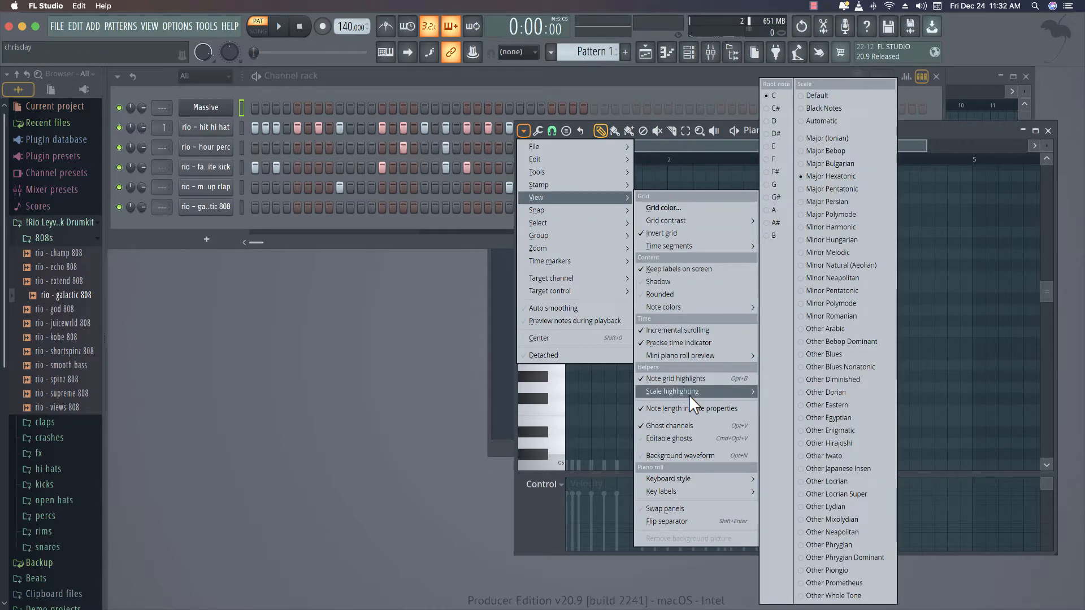
click(828, 265)
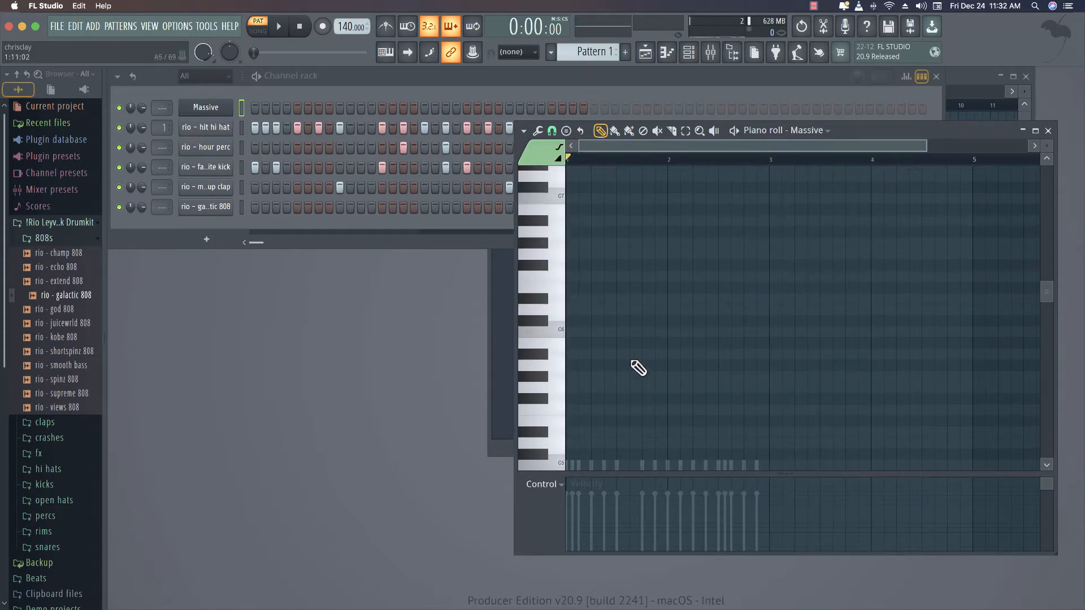
Enter chord root notes G5, F5, D5 and D#5 at the starts of bars 1 to 4.
click(589, 408)
right_click(582, 410)
click(604, 386)
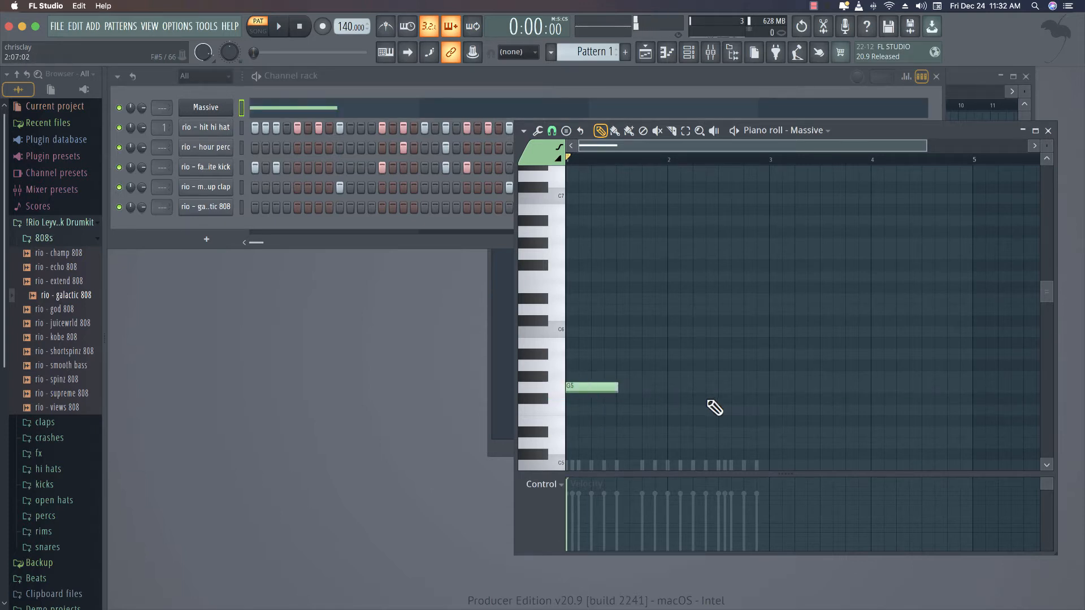
click(671, 409)
click(766, 443)
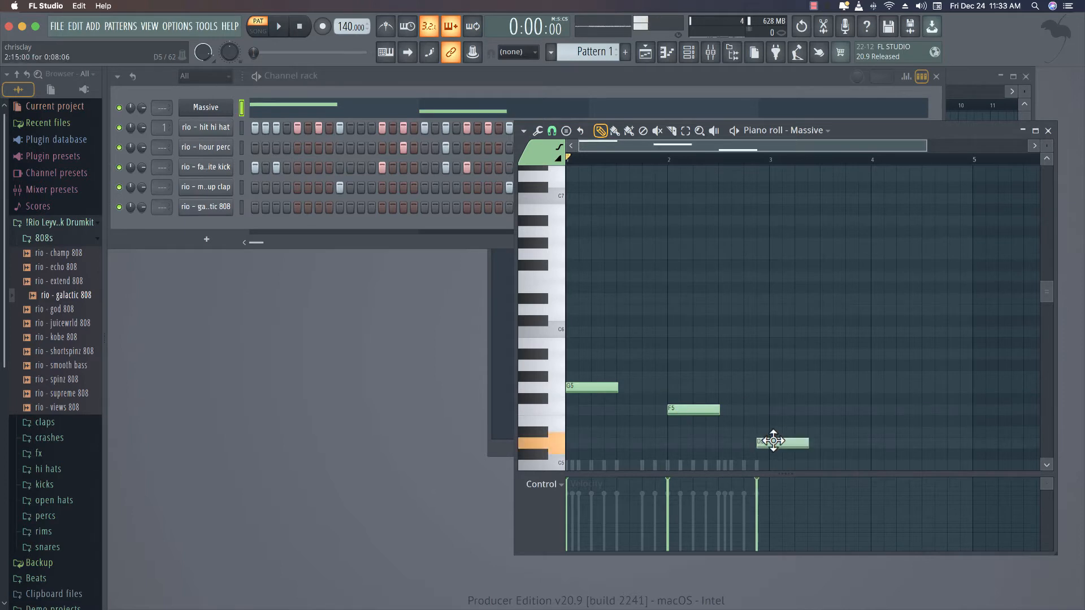
drag(773, 440, 792, 443)
click(875, 429)
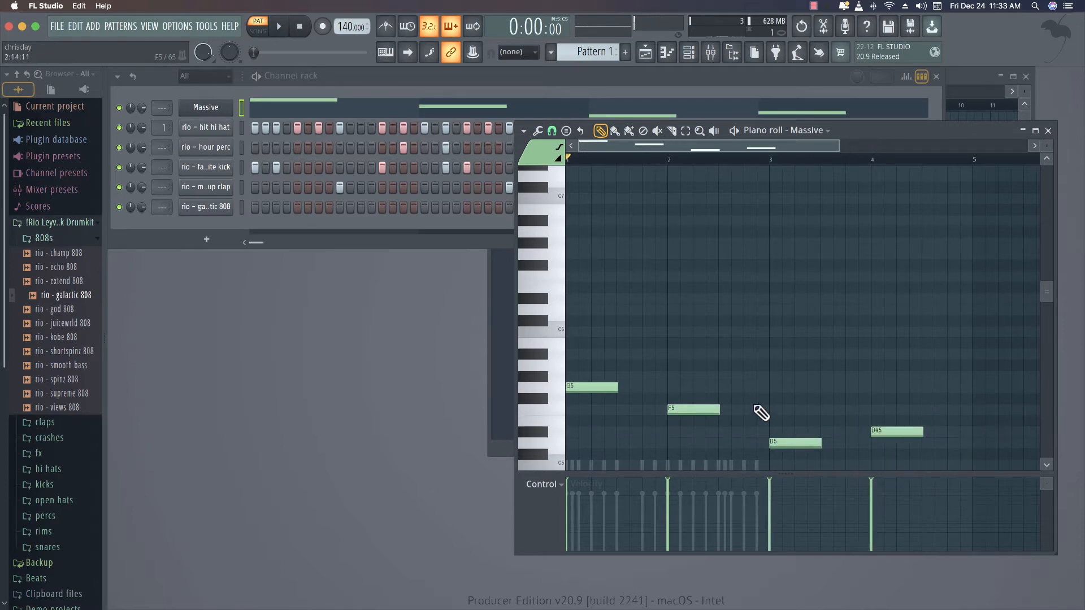
Add A#5 and D6 above the root in bar 1, and G#5 and C6 above the root in bar 2.
drag(597, 352, 525, 352)
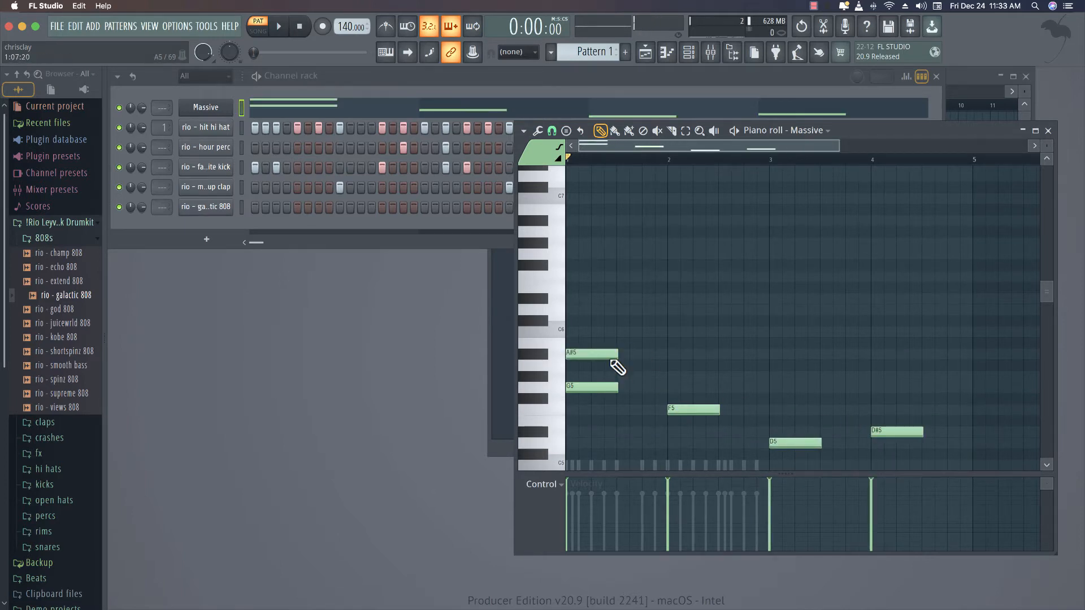
right_click(607, 355)
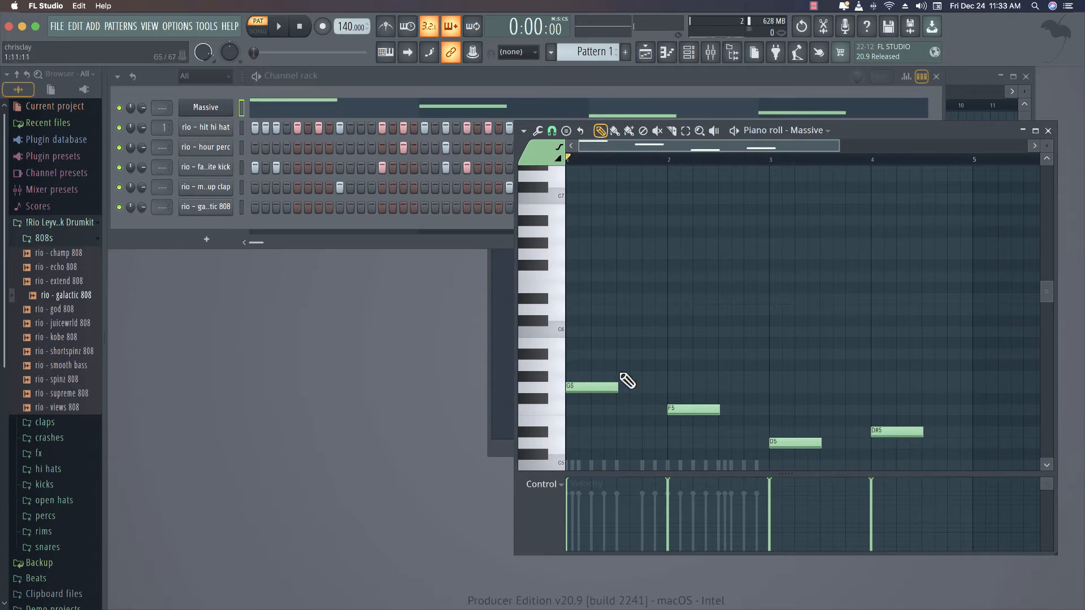
click(600, 353)
click(597, 309)
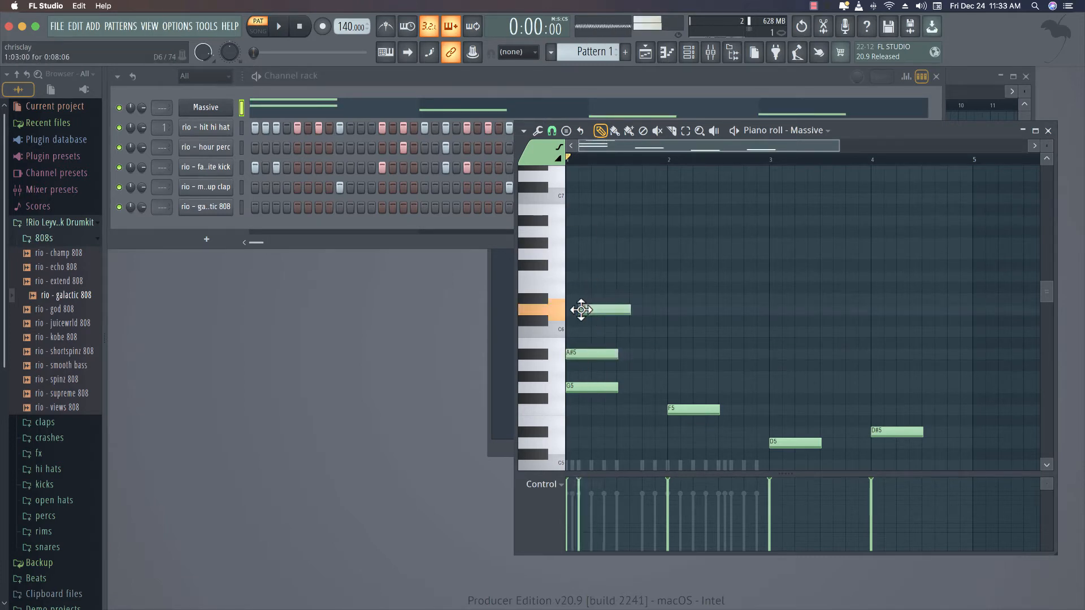
click(674, 376)
click(677, 372)
click(668, 332)
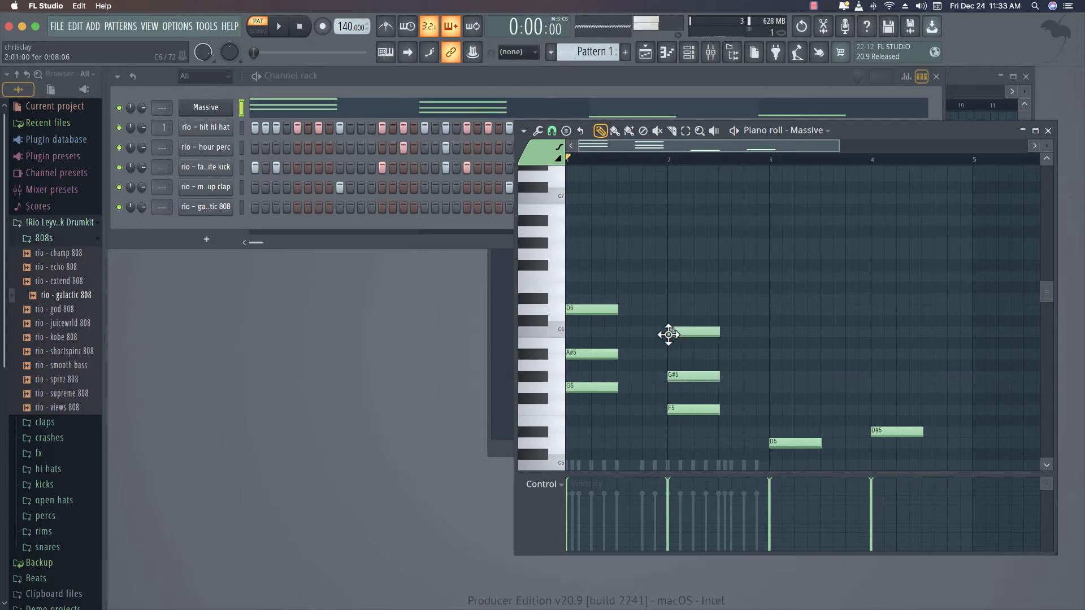
Add F5 and G#5 above the root in bar 3, and G5 and A#5 above the root in bar 4.
click(776, 409)
click(771, 377)
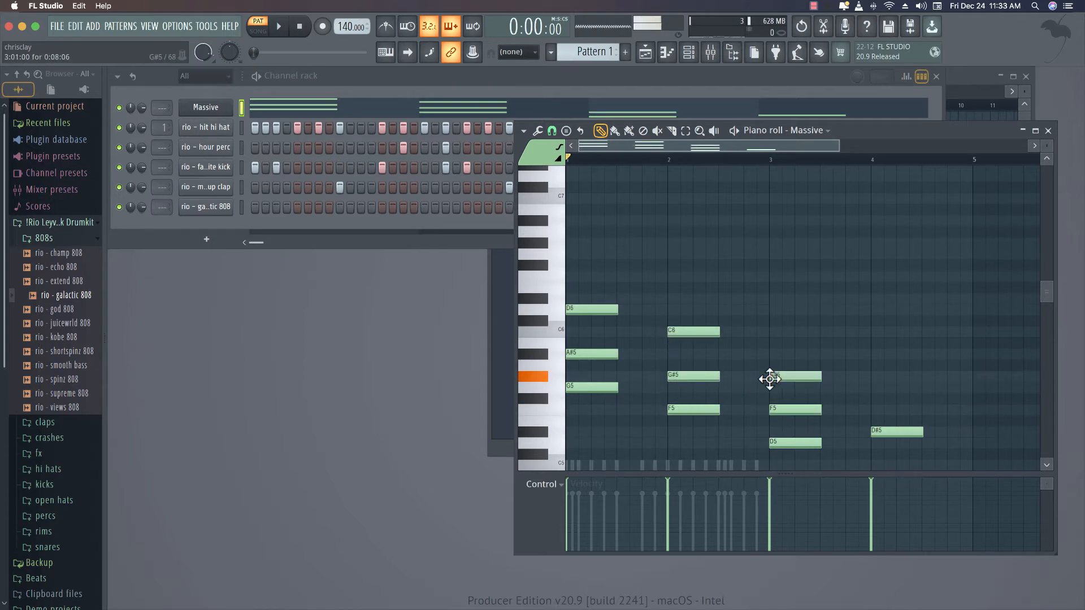
click(874, 388)
click(876, 355)
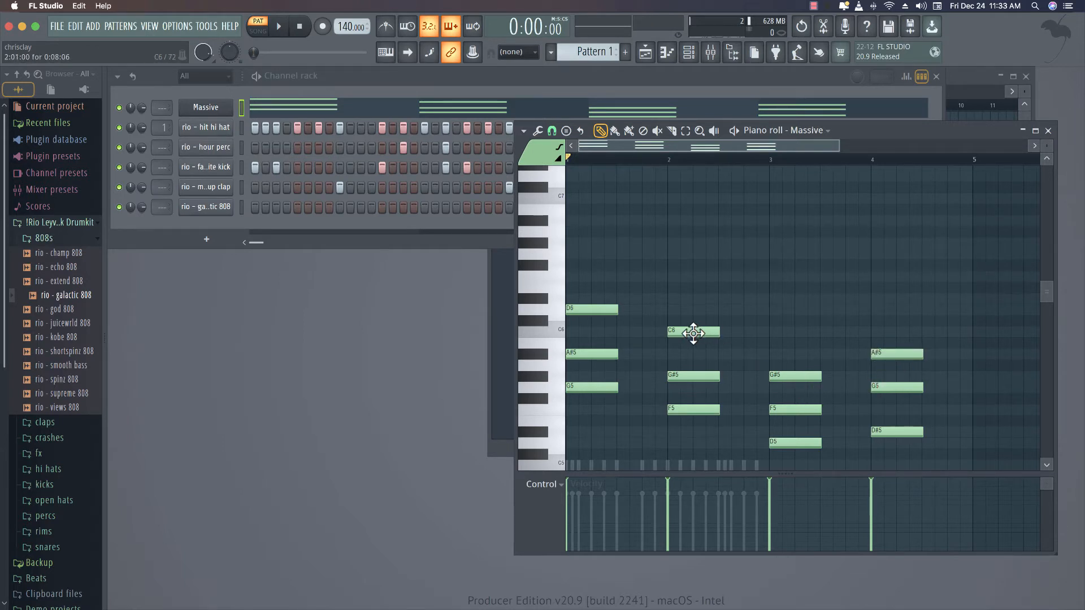
Play back the chord progression and extend all notes to meet the next chord.
key(space)
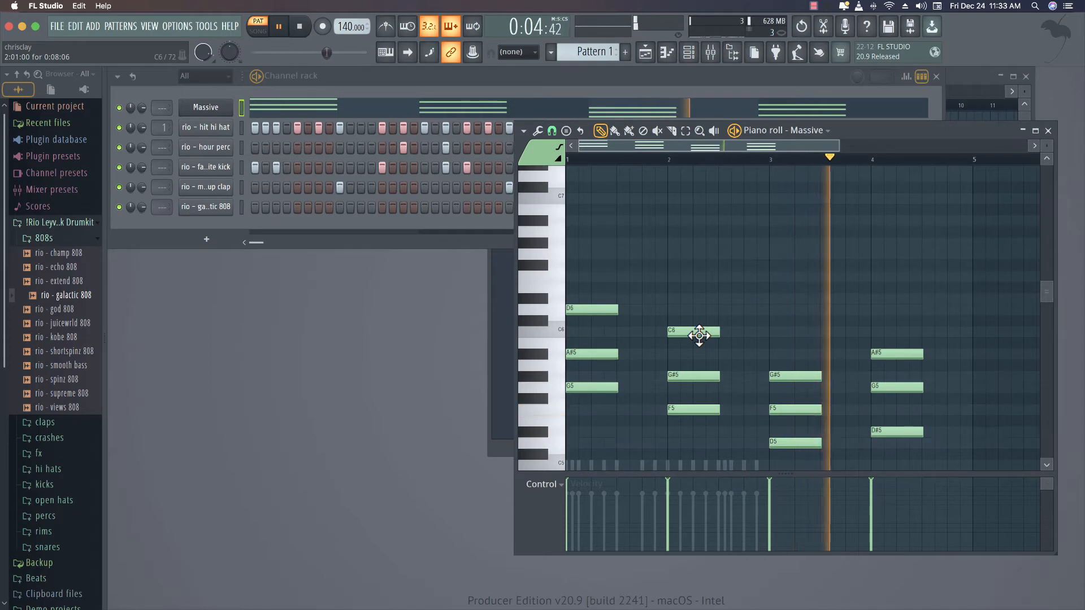
key(space)
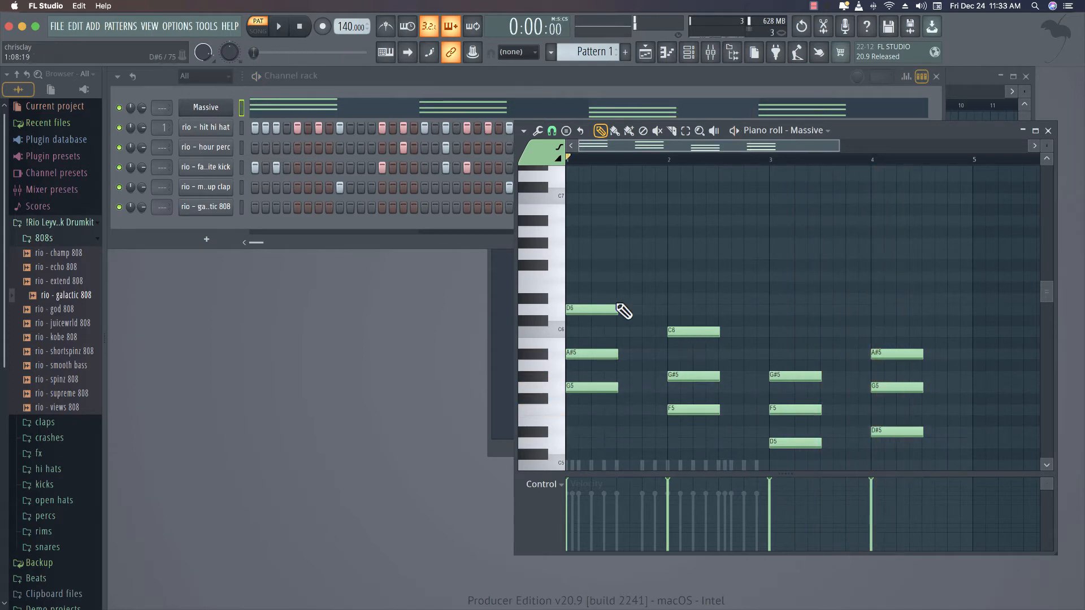
key(ctrl+l)
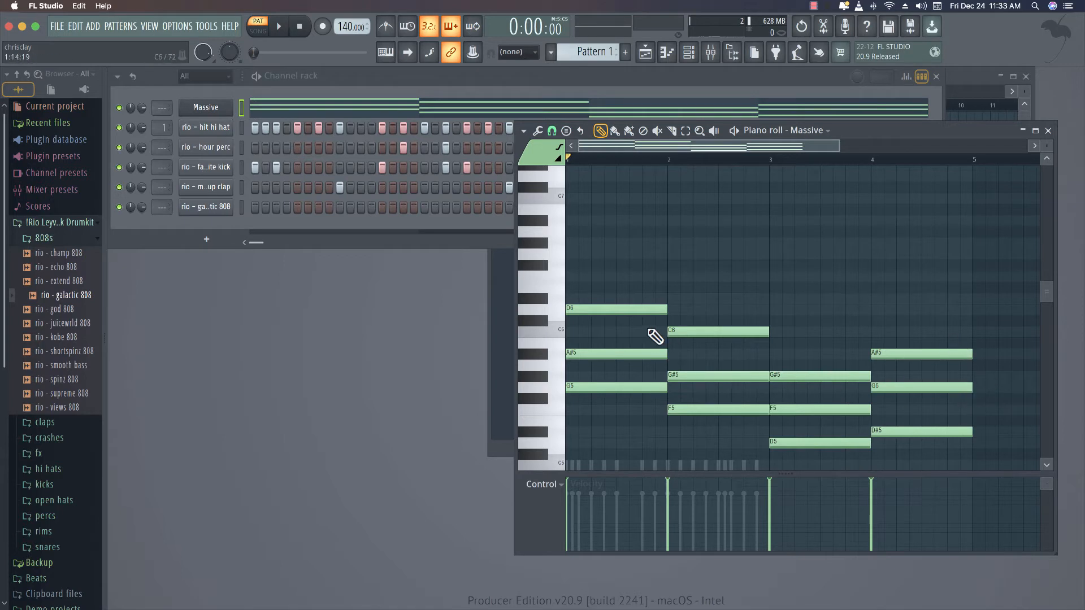
Add one-bar top notes F6, D#6, C6 and D6 above the chords in bars 1 to 4.
click(601, 276)
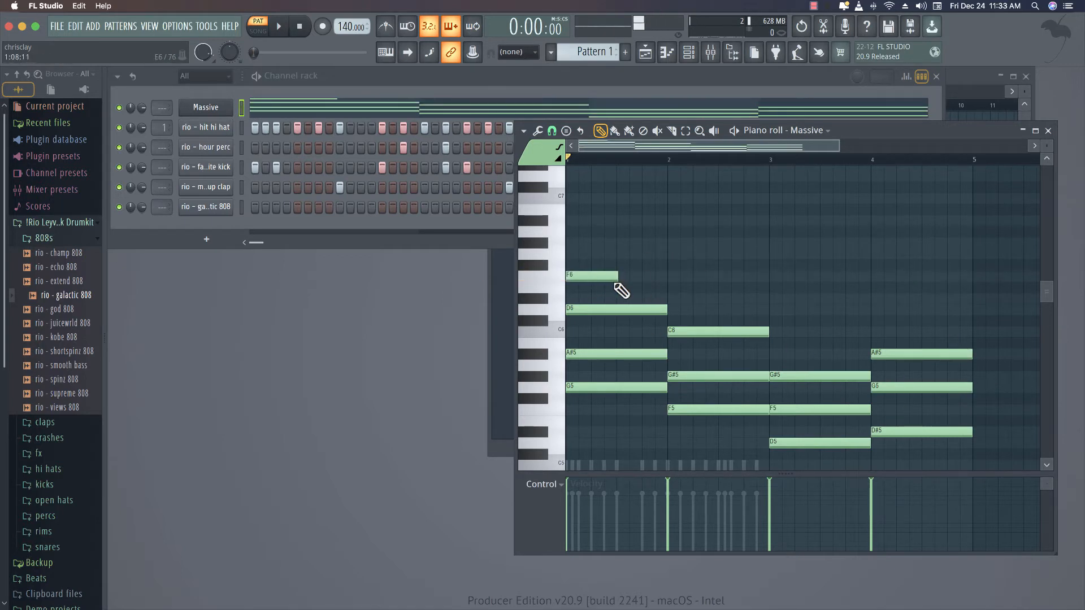
drag(620, 277, 674, 300)
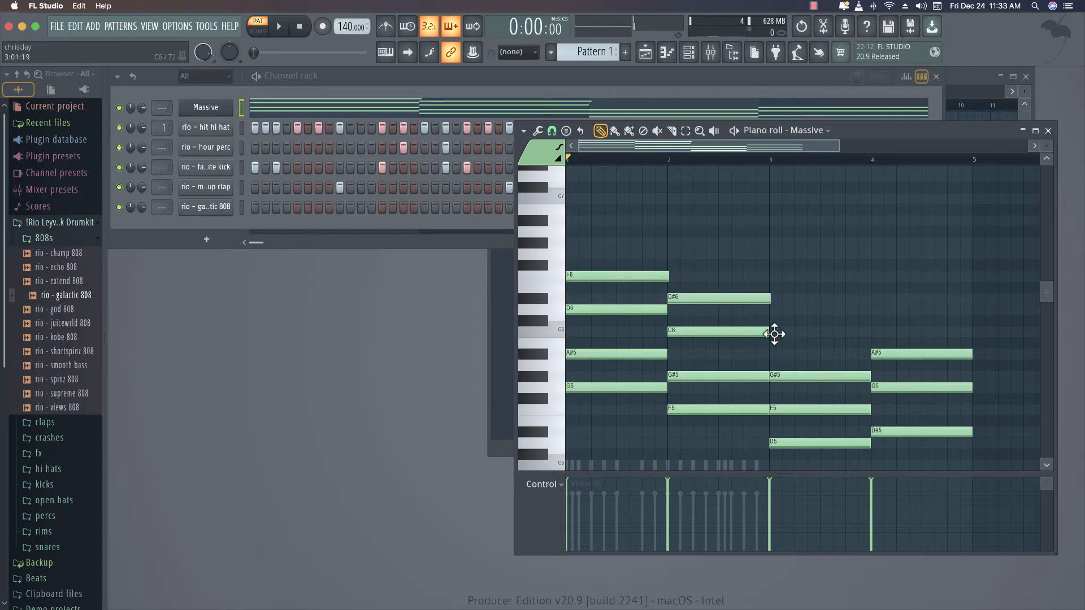
click(775, 334)
click(876, 309)
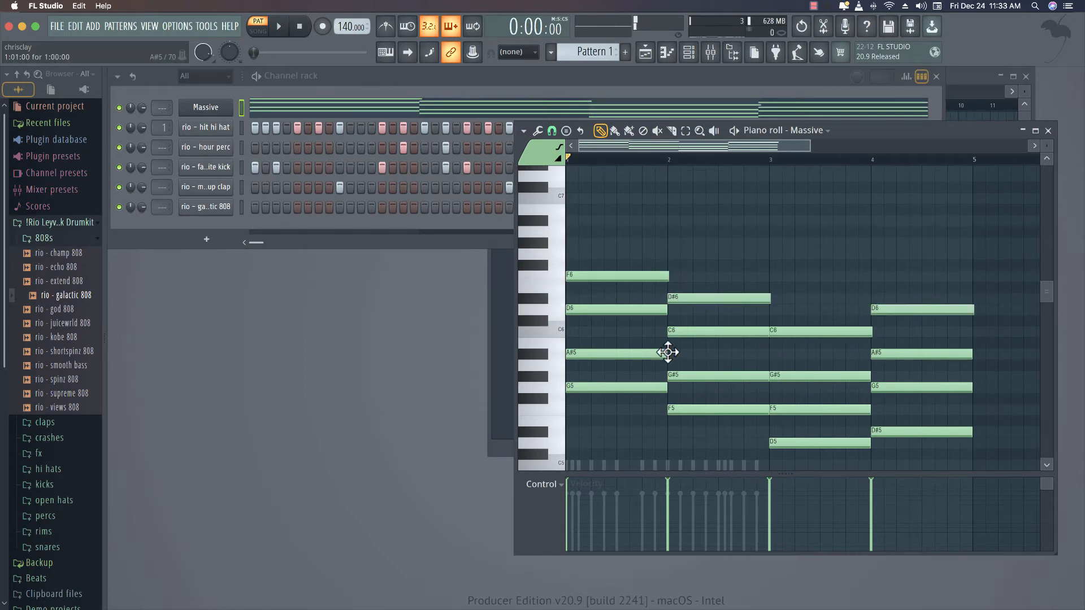
click(644, 354)
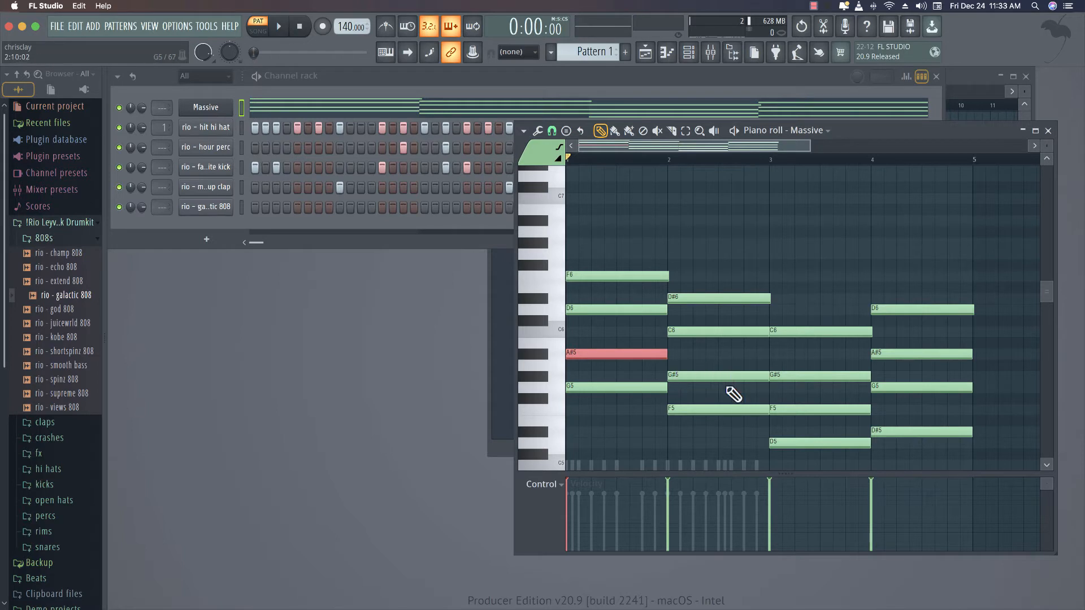
drag(721, 394, 720, 423)
click(630, 341)
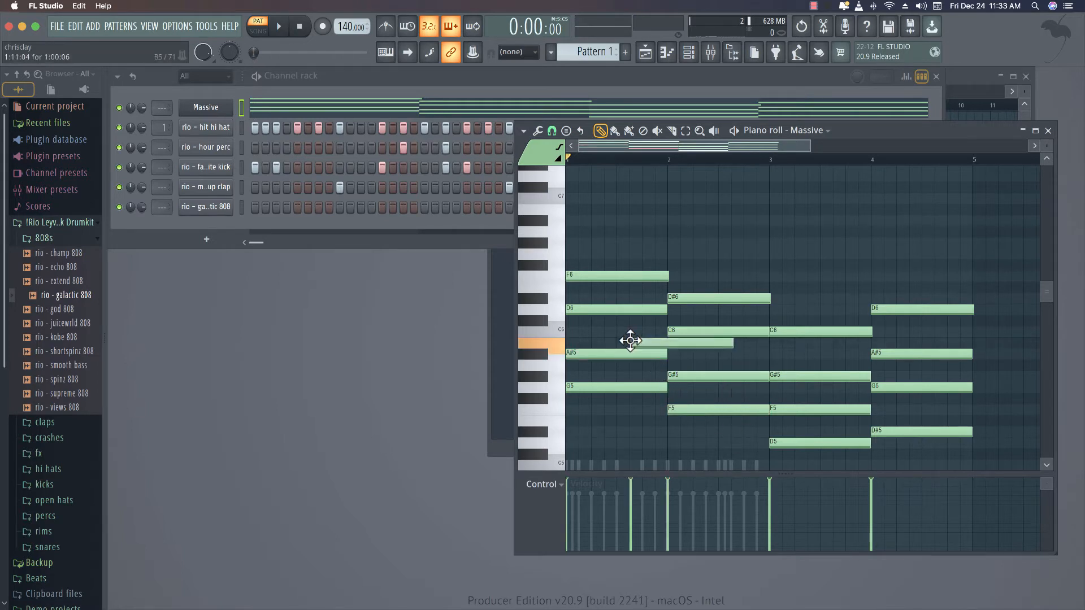
right_click(629, 344)
drag(625, 335, 630, 362)
drag(686, 388, 708, 444)
super+right_click(647, 348)
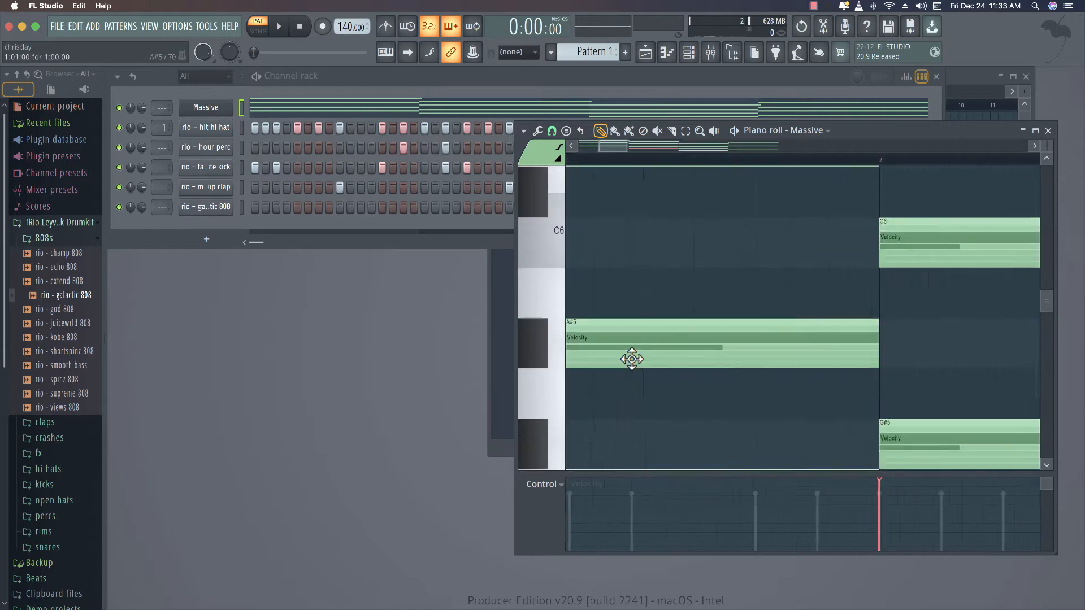
Duplicate the F5 notes in bars 2 and 3, the D5 in bar 3 and the D#5 in bar 4 one octave lower.
drag(1044, 151, 1045, 164)
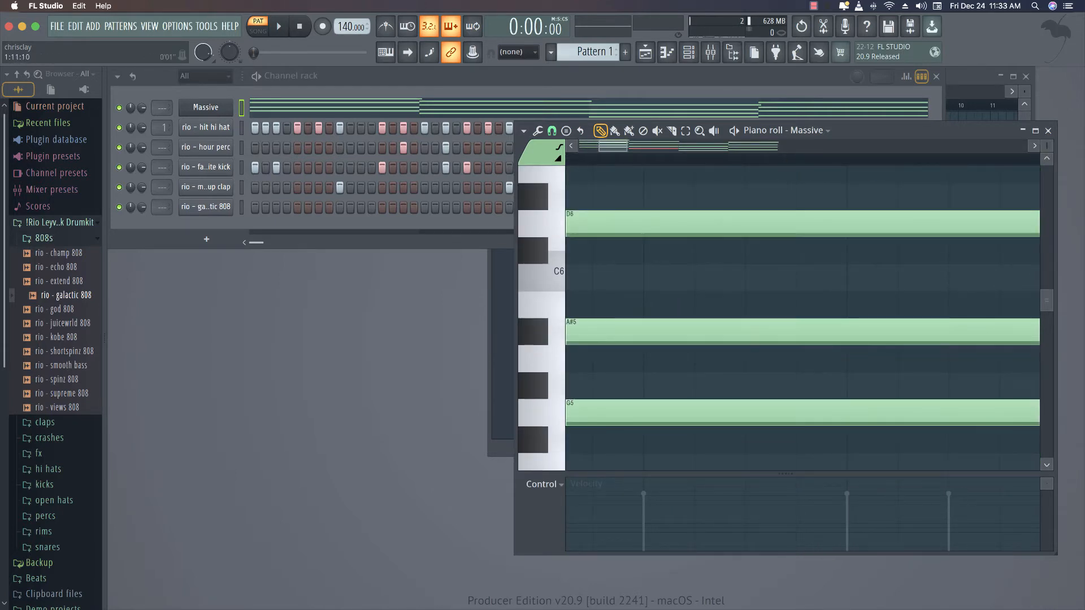
scroll(914, 238, down, 5)
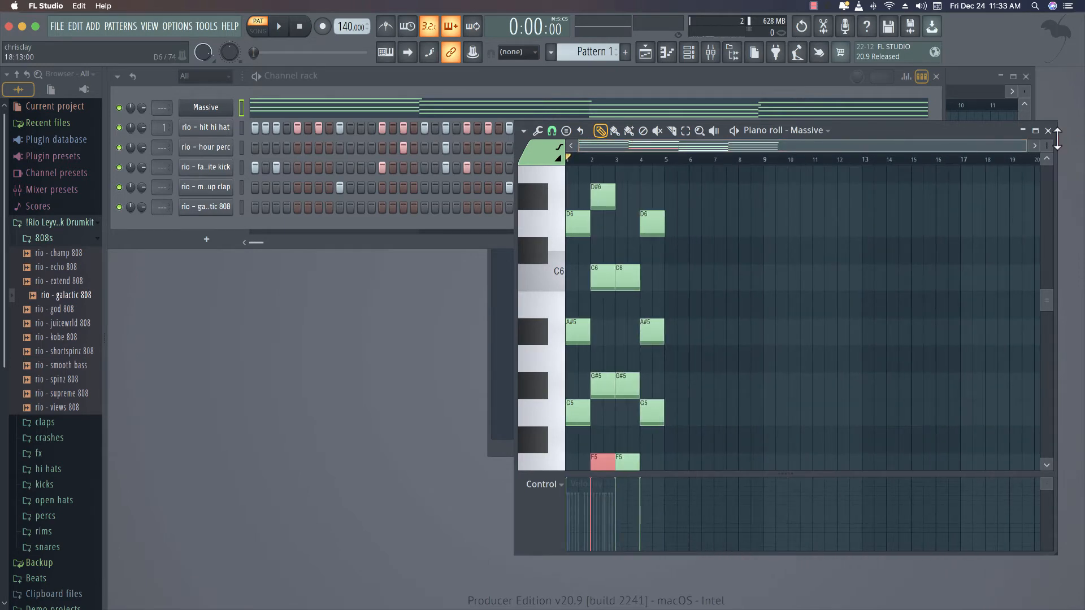
drag(1058, 145, 1036, 209)
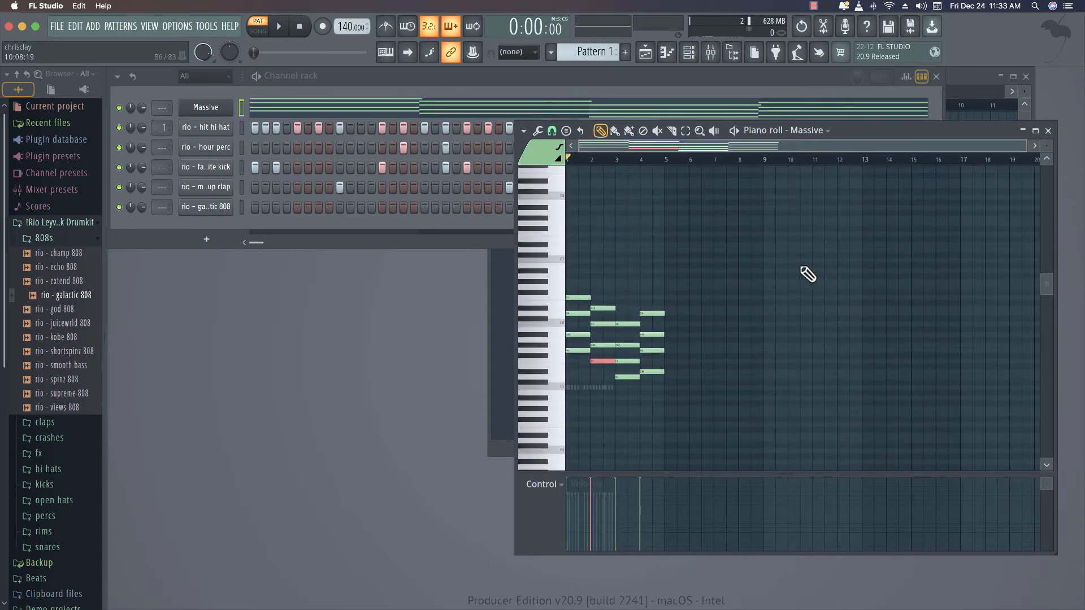
super+click(660, 409)
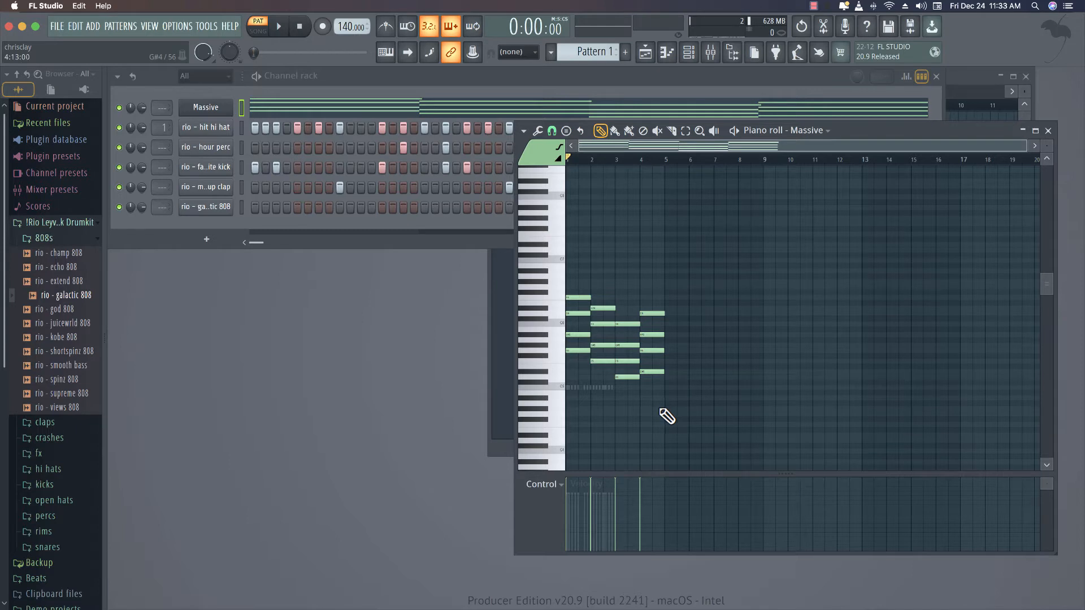
drag(647, 371, 596, 384)
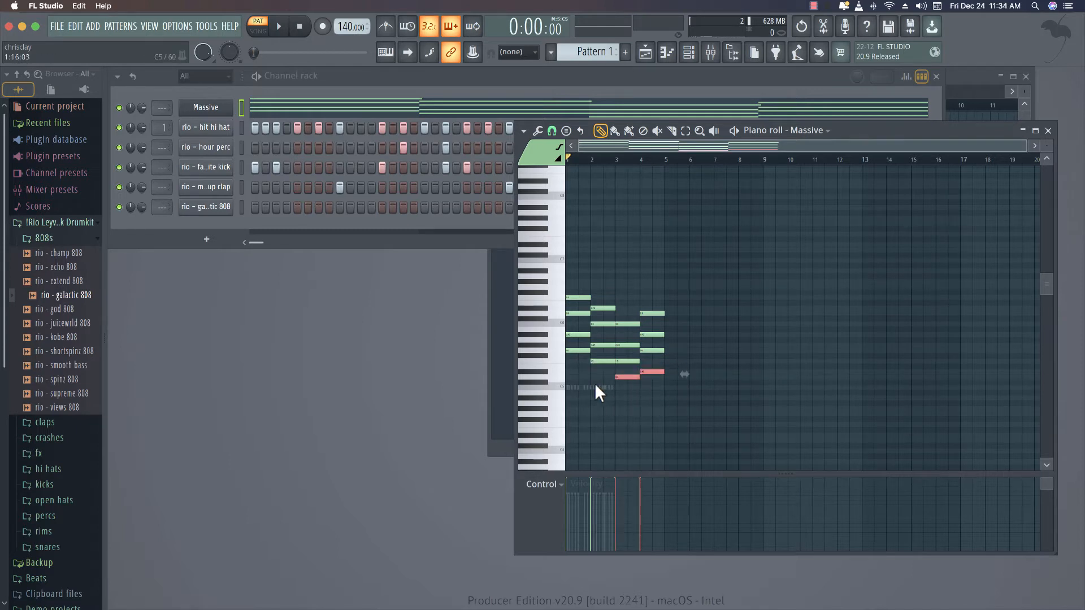
drag(670, 359, 560, 414)
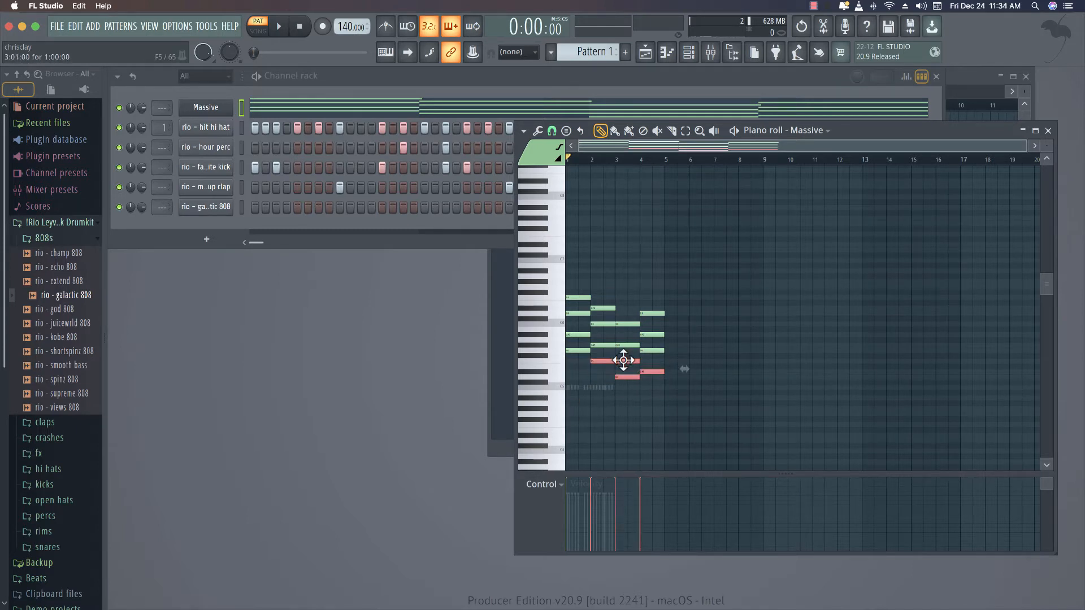
click(579, 351)
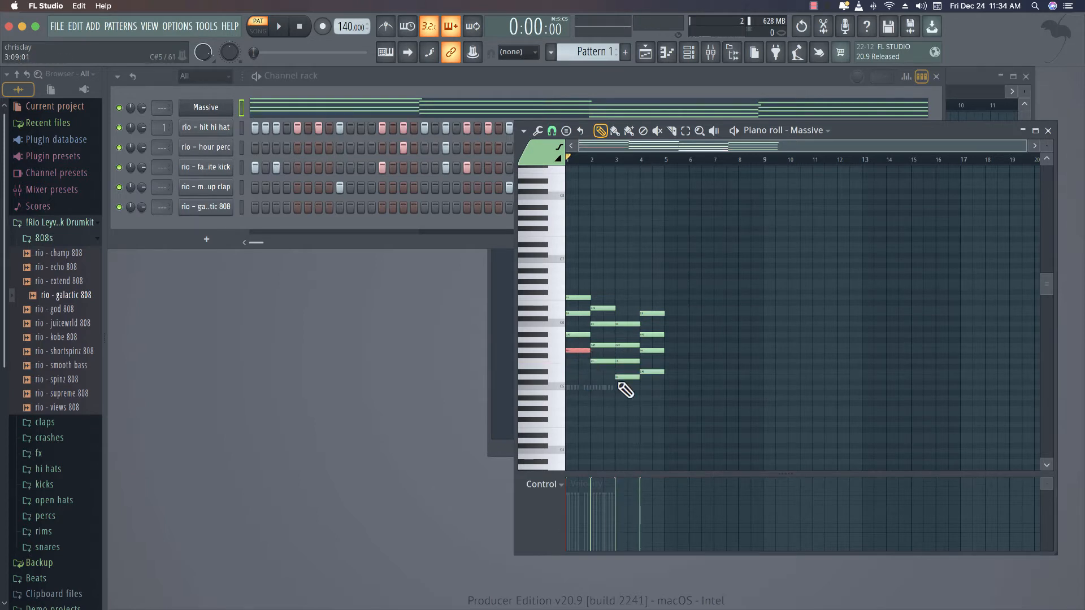
drag(685, 357, 574, 392)
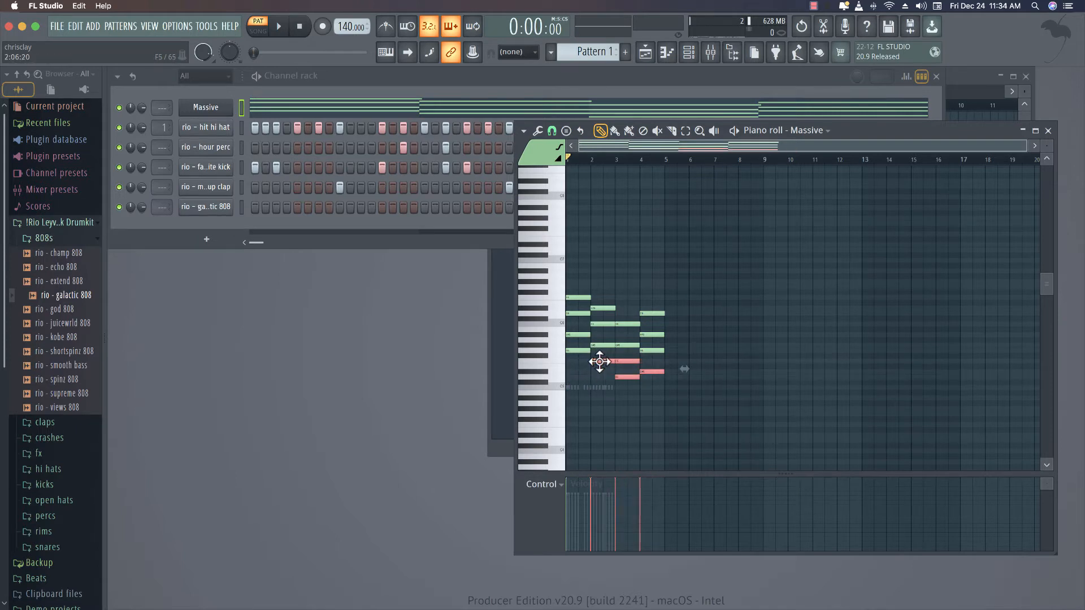
shift+drag(600, 361, 600, 364)
key(ctrl+Down)
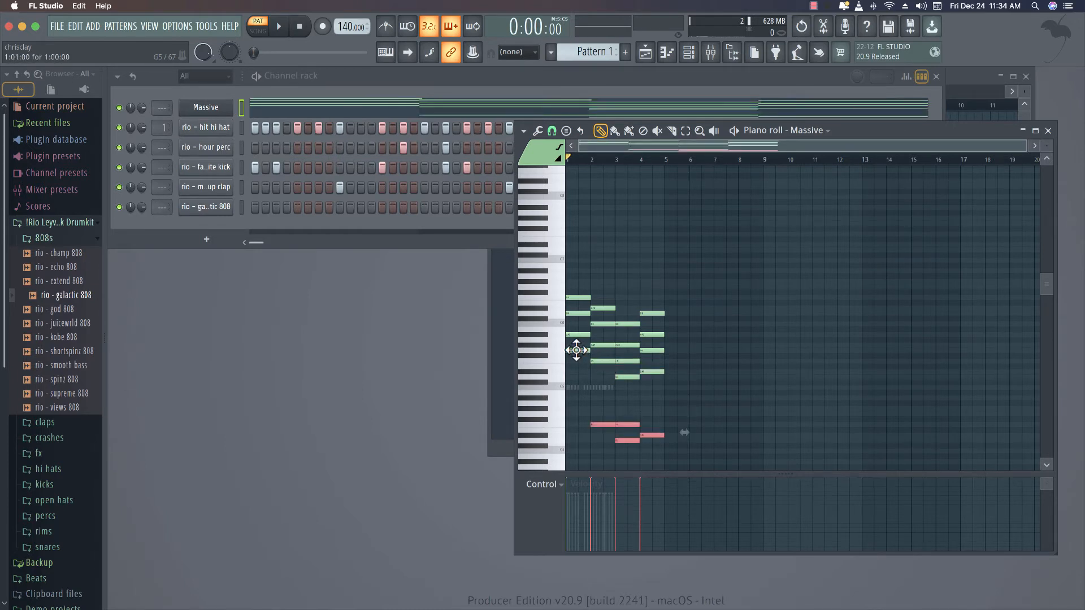
Place one-bar G5 and G4 notes in bar 1 of the Massive chords and play back the progression.
click(577, 350)
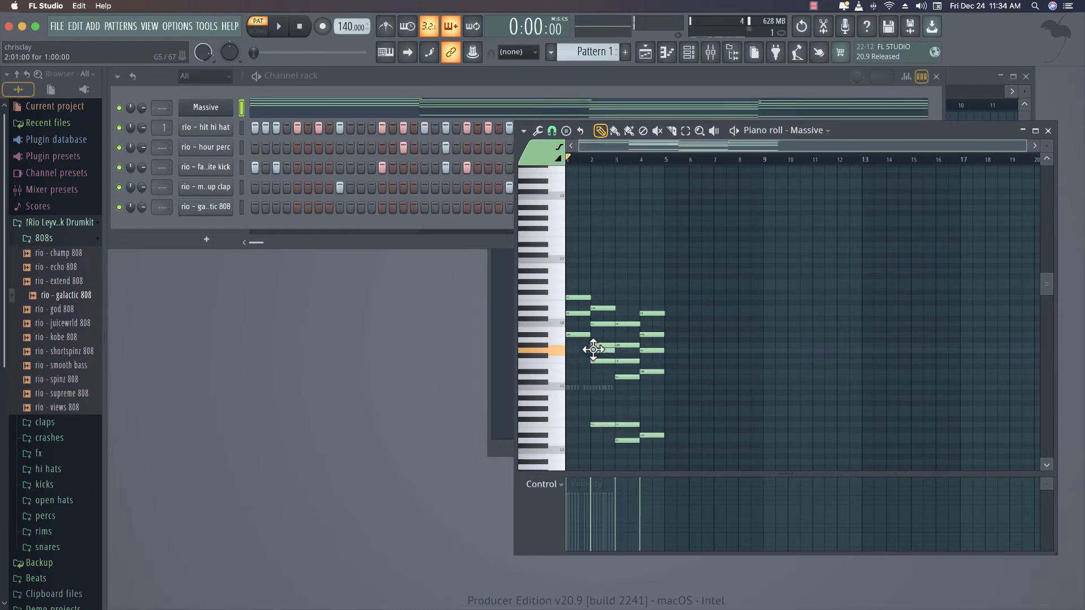
click(573, 351)
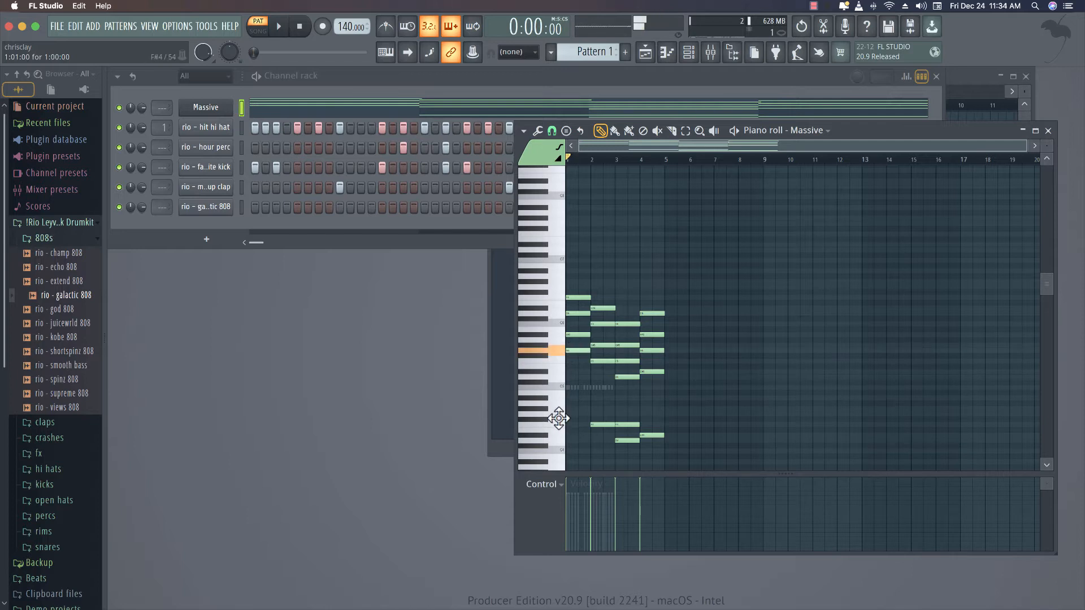
click(572, 417)
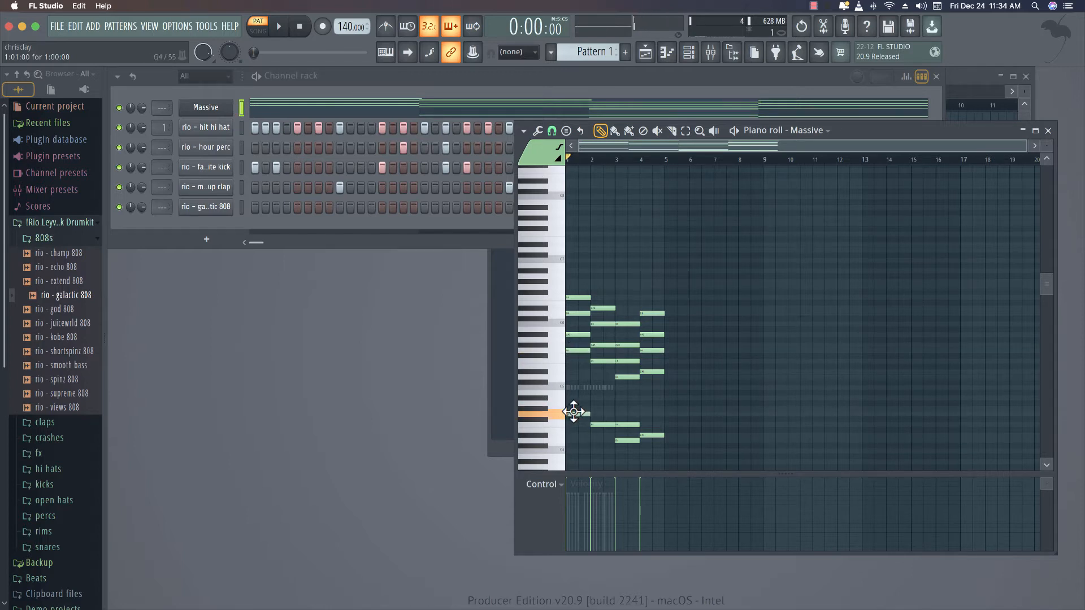
key(space)
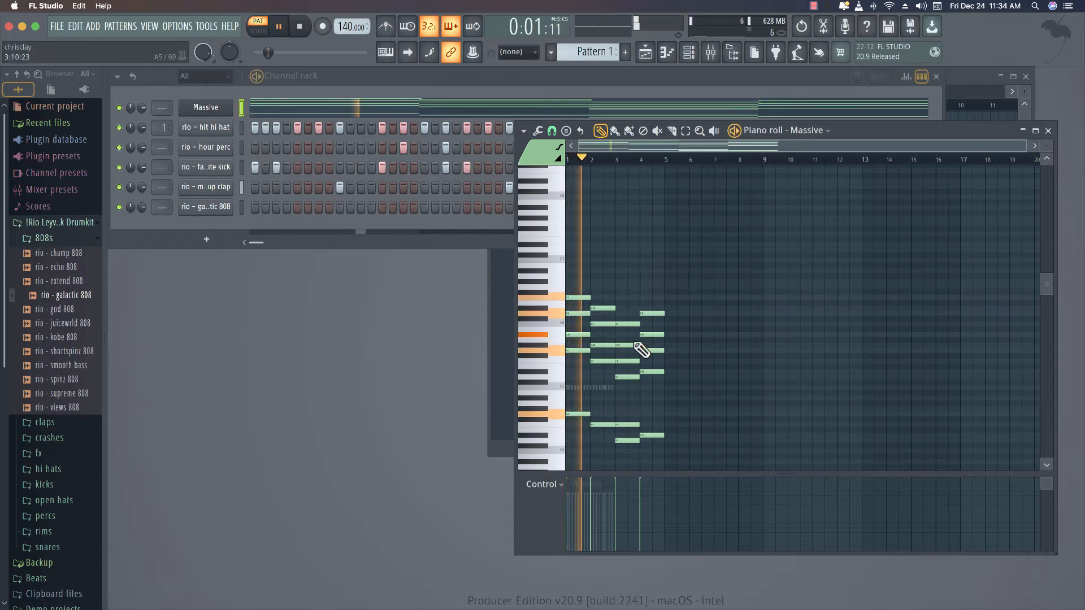
key(space)
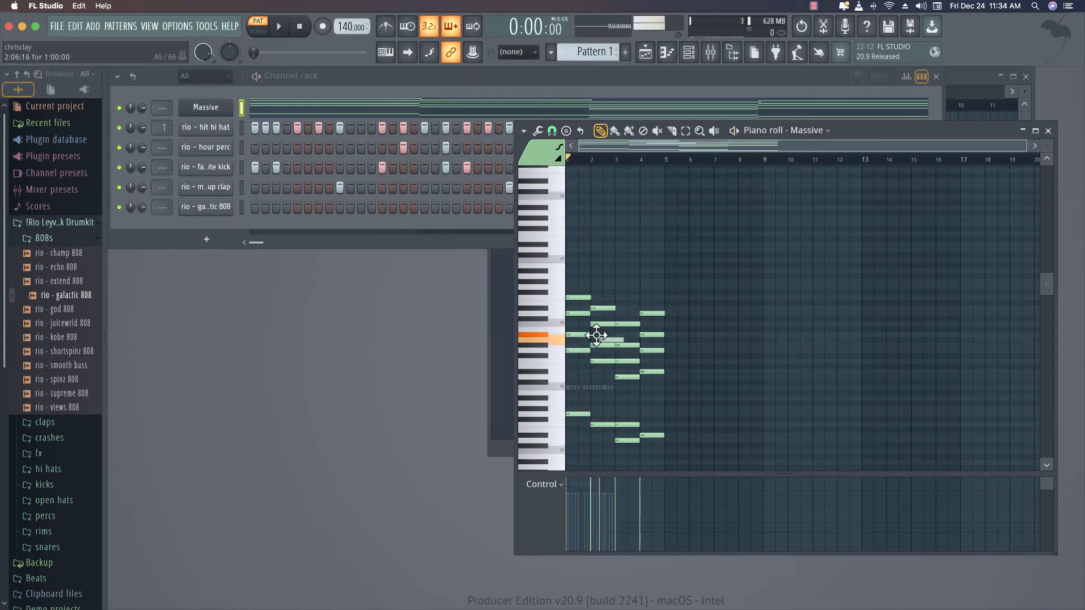
Move the A#5 and G#5 notes in bars 1 to 4 up one octave and delete the F4 in bar 3.
drag(622, 344, 567, 342)
right_click(620, 339)
right_click(619, 339)
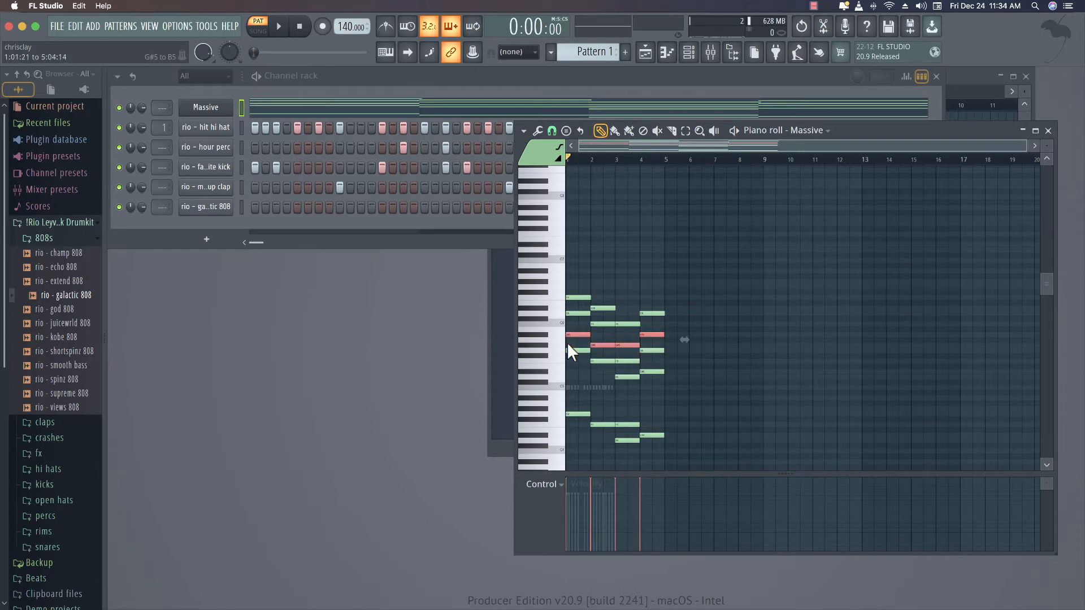
key(ctrl+Up)
key(space)
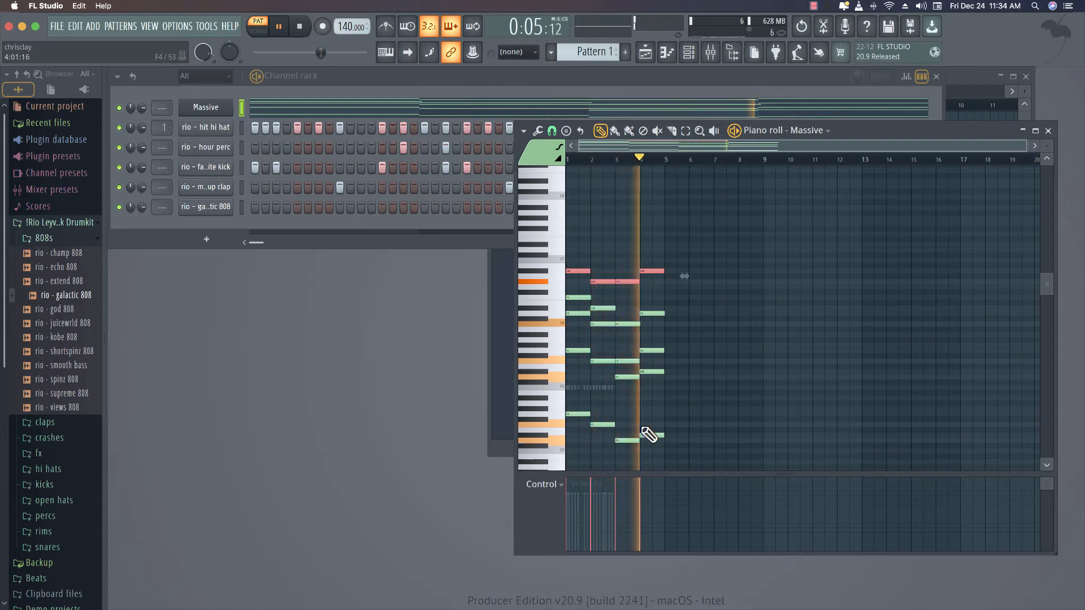
super+click(708, 392)
key(space)
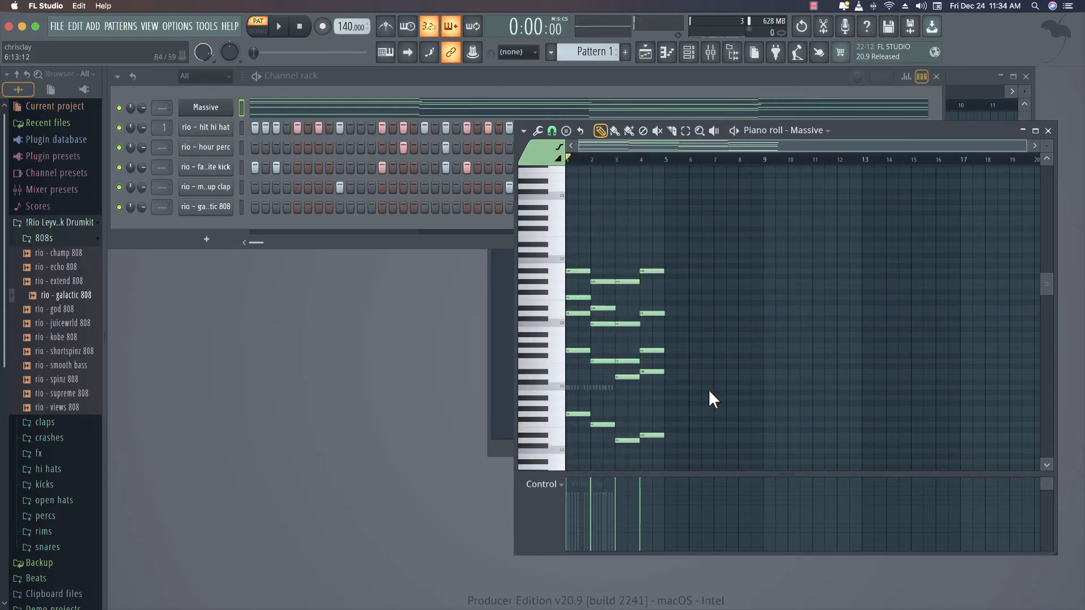
Cut all the Massive notes and undo the cut.
key(super+x)
scroll(707, 388, down, 10)
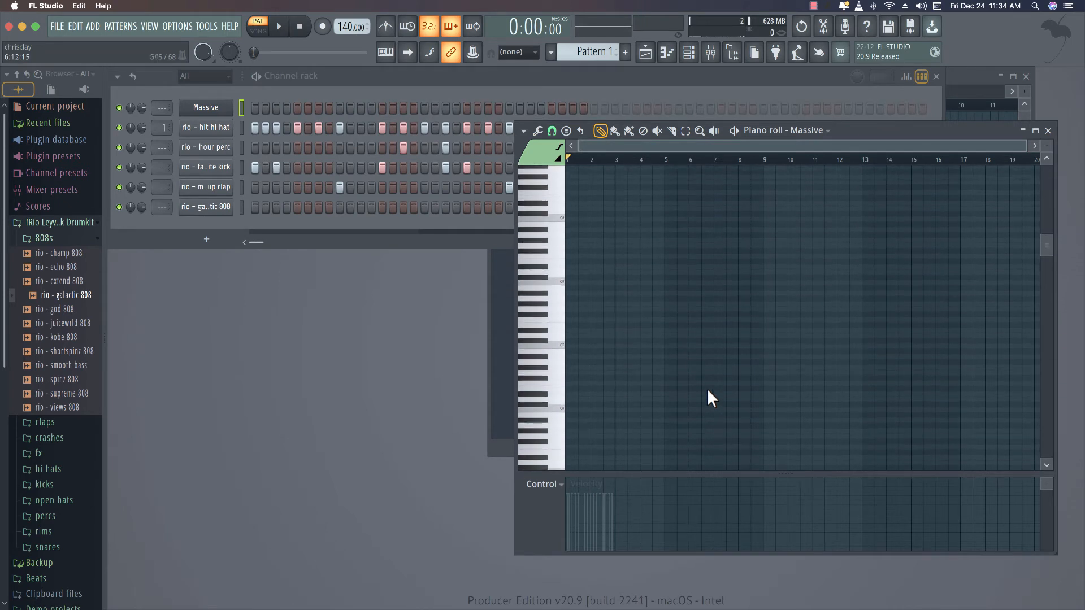
scroll(707, 388, up, 8)
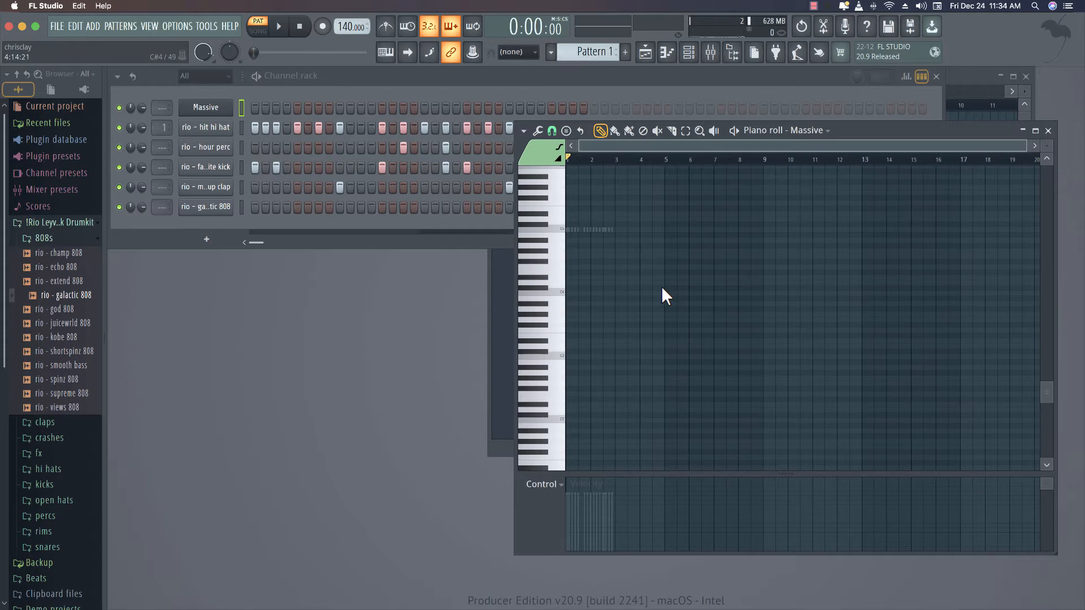
click(74, 26)
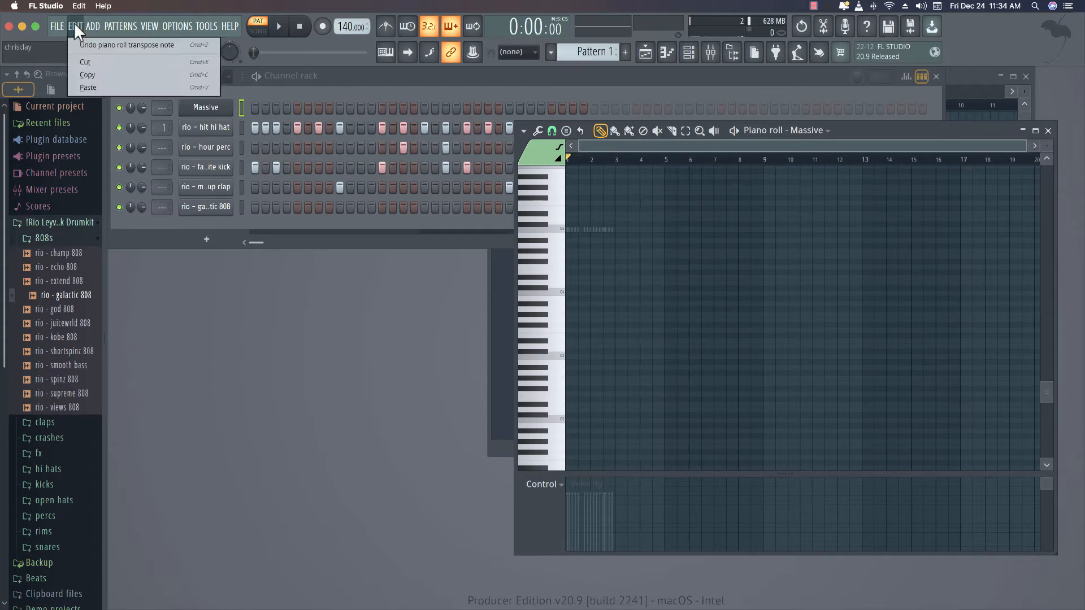
click(80, 43)
scroll(678, 243, up, 10)
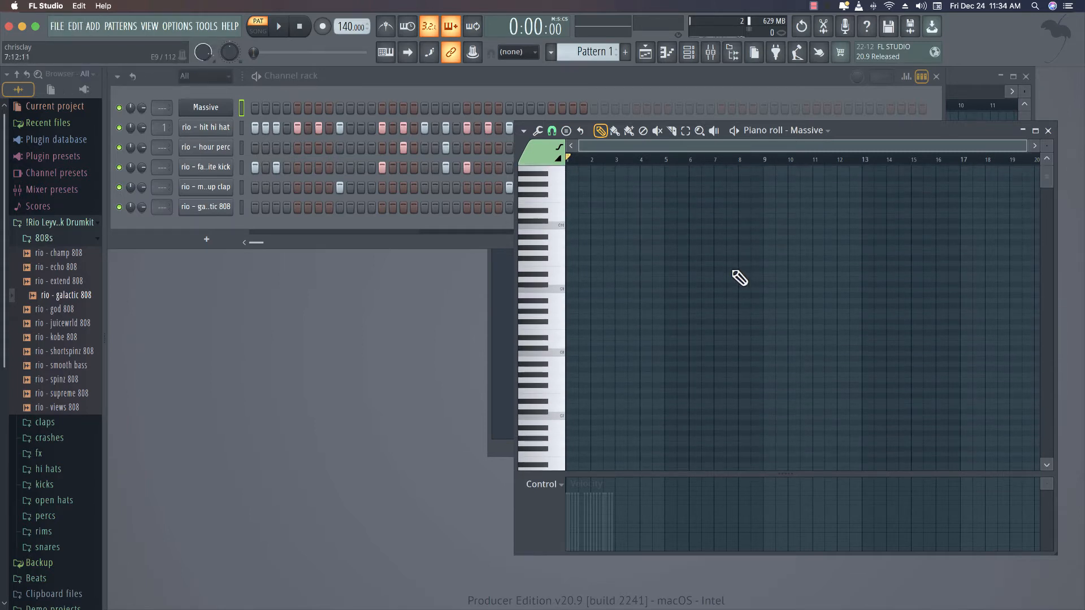
drag(1047, 147, 1047, 154)
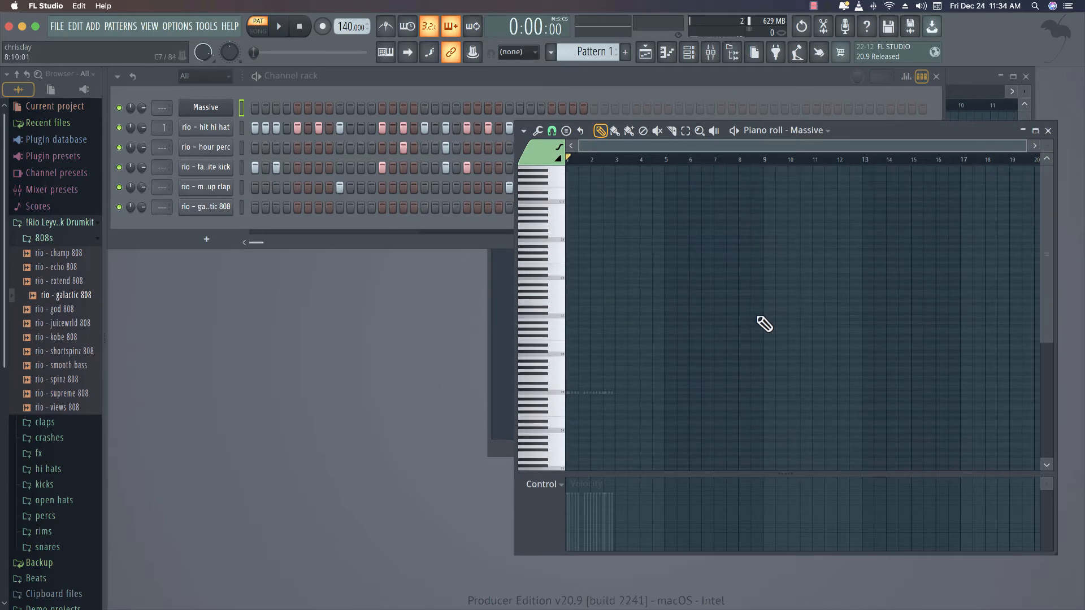
scroll(735, 320, down, 1)
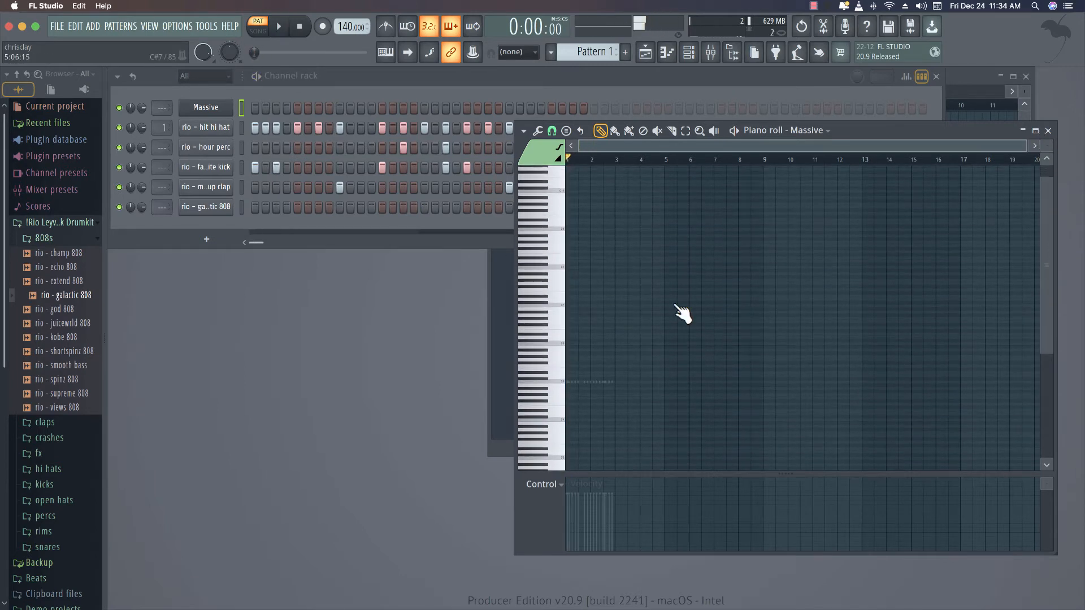
click(72, 31)
click(82, 43)
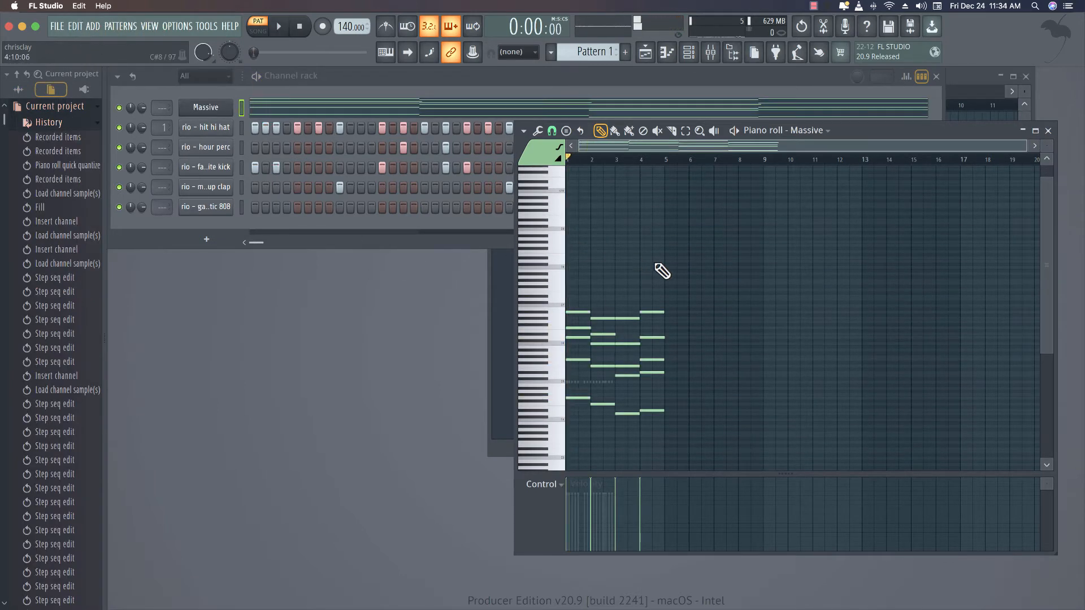
Transpose all the Massive notes down one octave and play back the progression.
scroll(659, 268, up, 2)
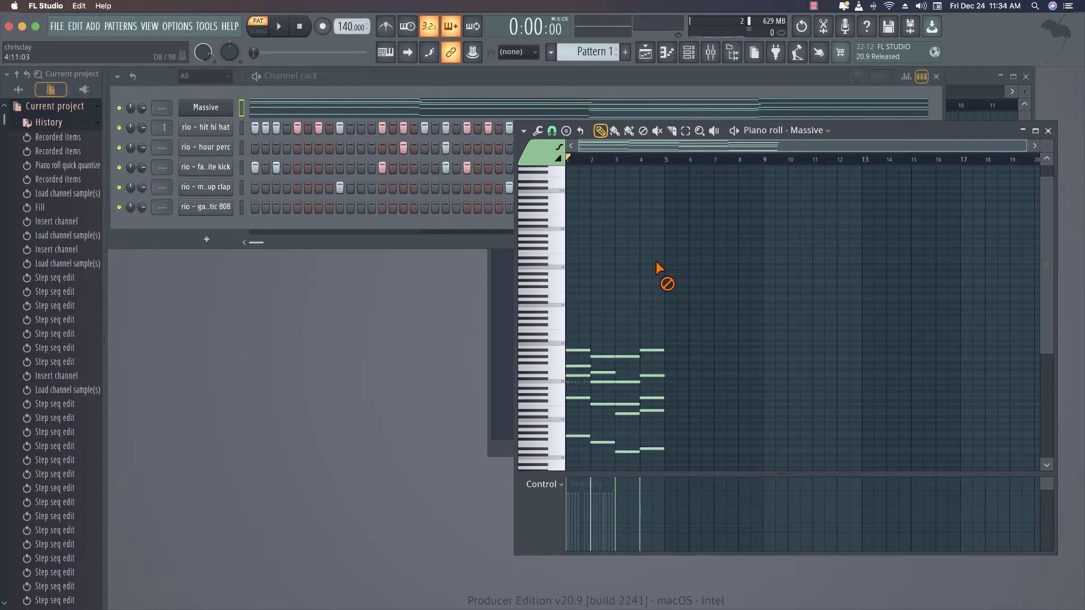
key(space)
key(space)
key(space)
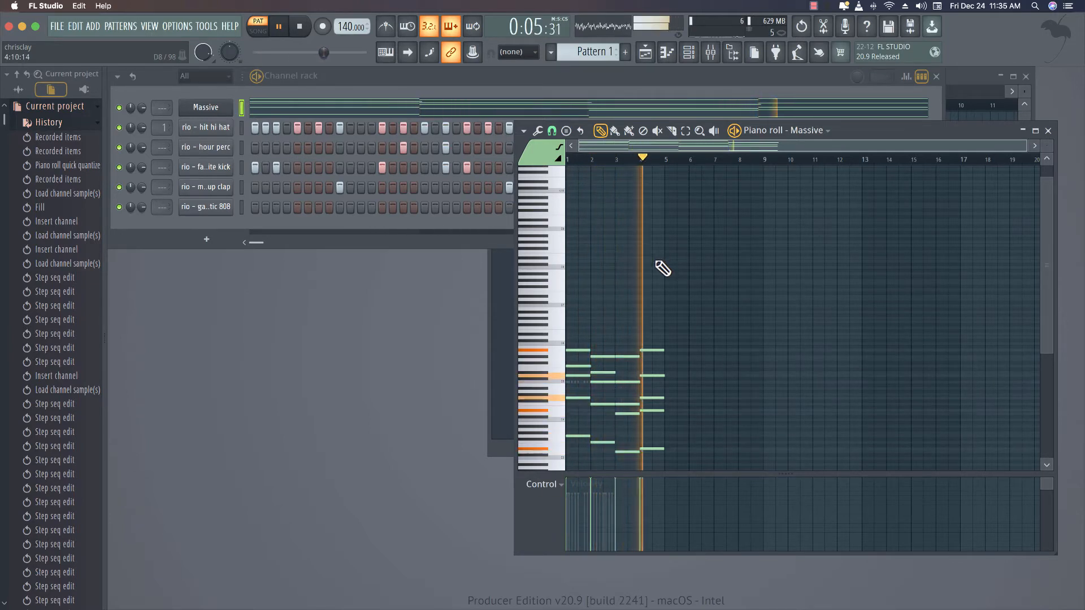
key(space)
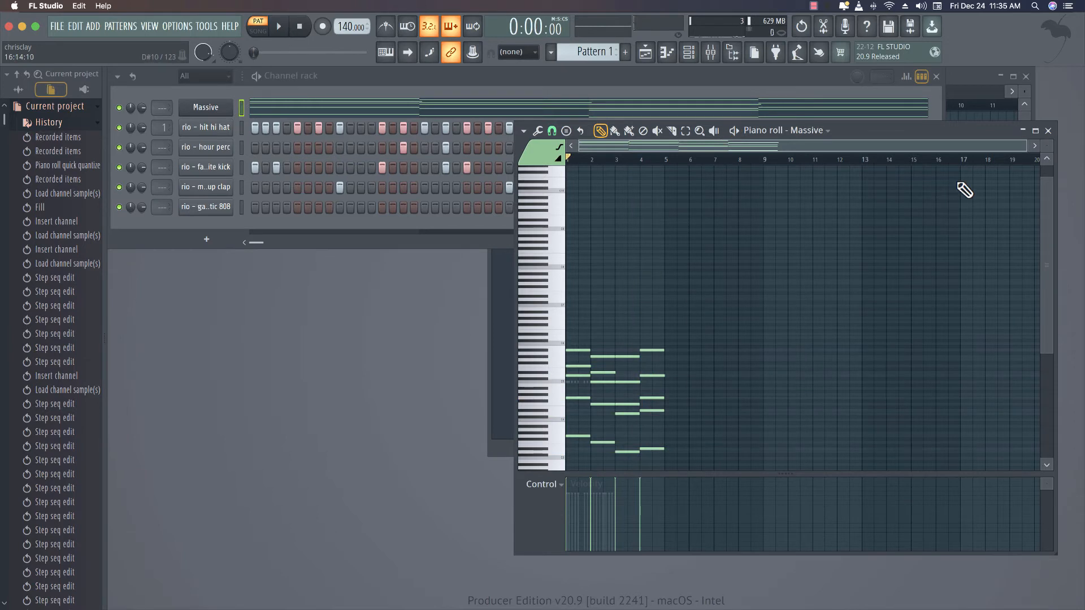
Transpose all the Massive notes up six semitones and close the piano roll.
key(Up)
key(Up)
key(Up)
key(Up)
key(Up)
key(Up)
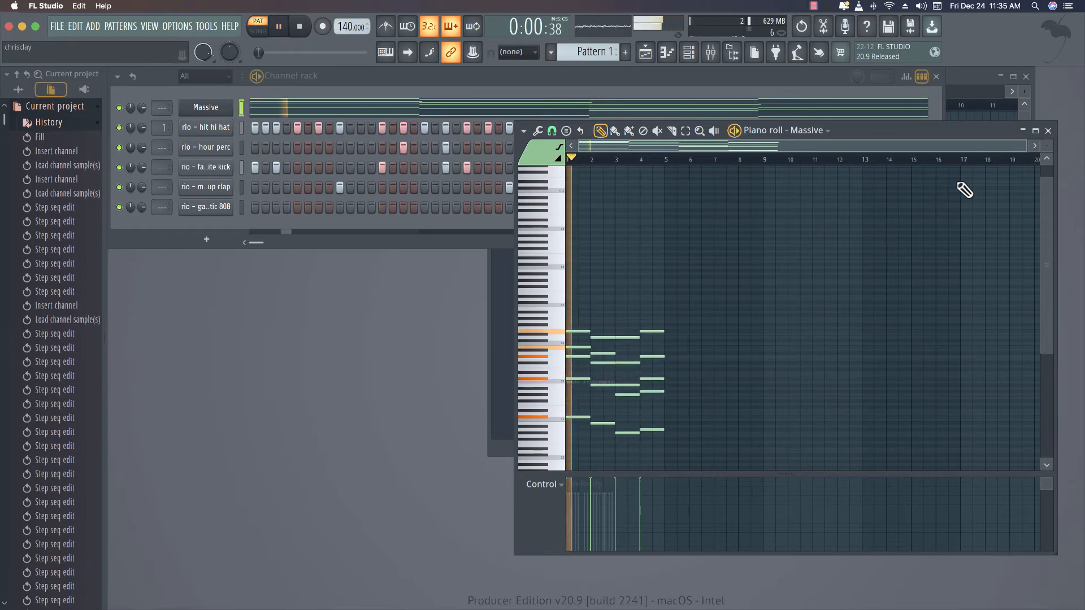
click(1048, 130)
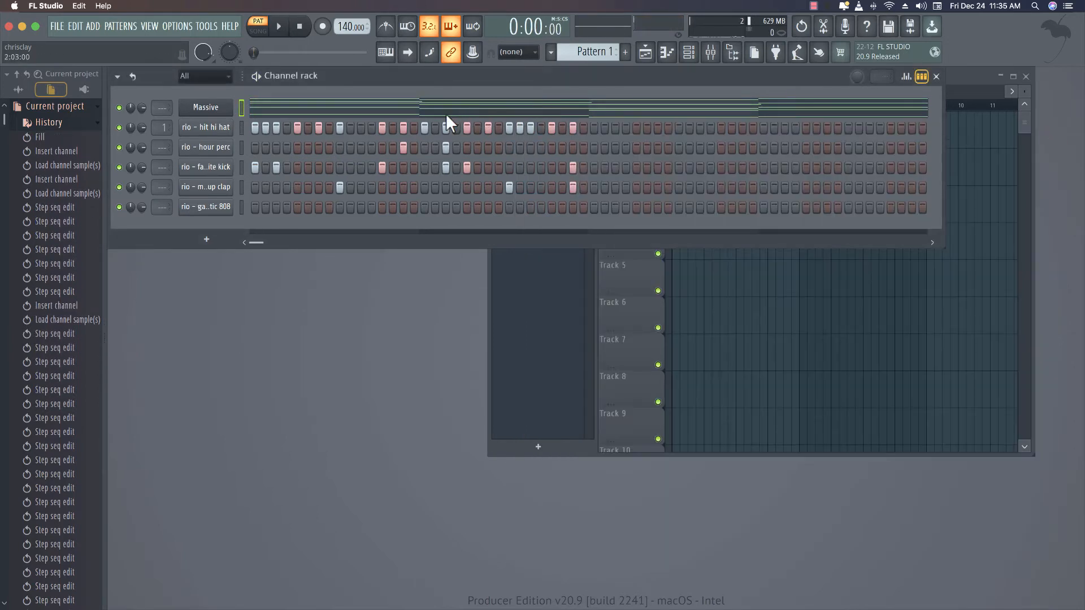
Duplicate the first two bars of the hit hi hat pattern into bars 3 and 4 in its piano roll and play it back.
right_click(210, 129)
click(255, 126)
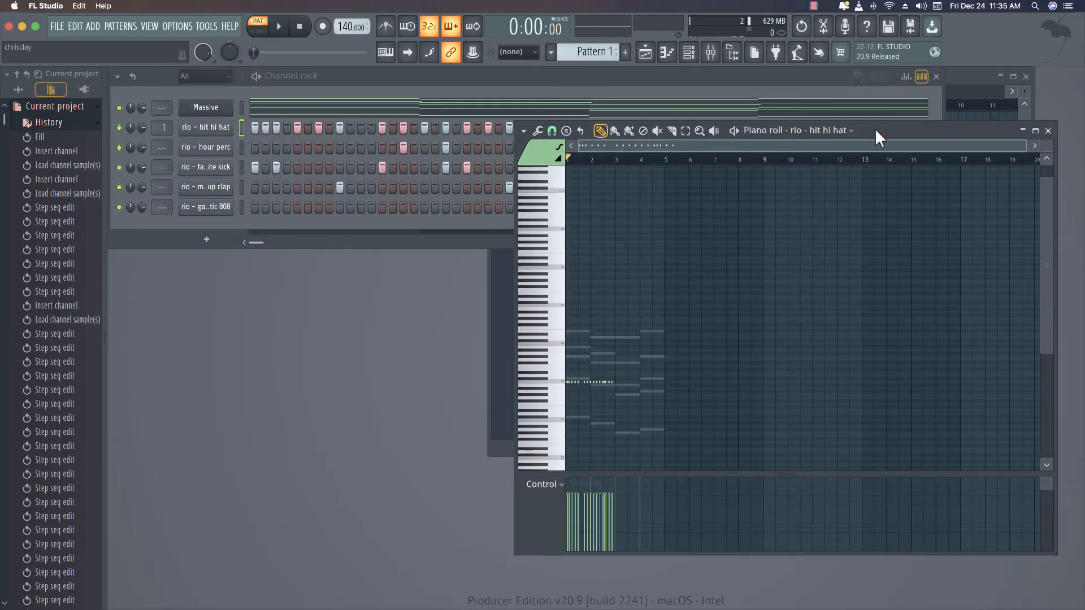
drag(876, 130, 755, 190)
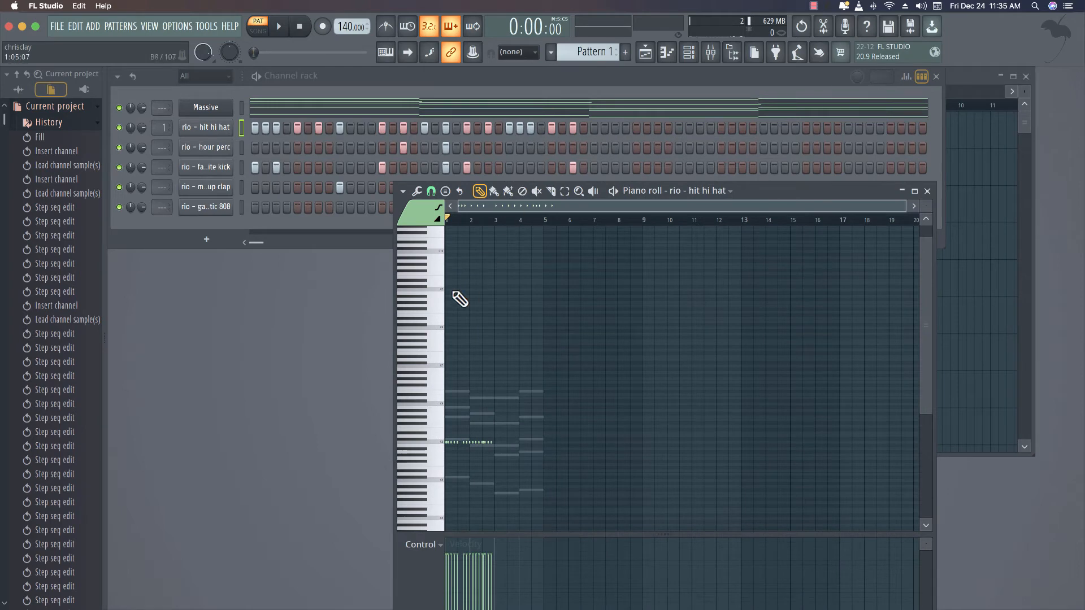
scroll(453, 292, up, 1)
drag(560, 339, 308, 560)
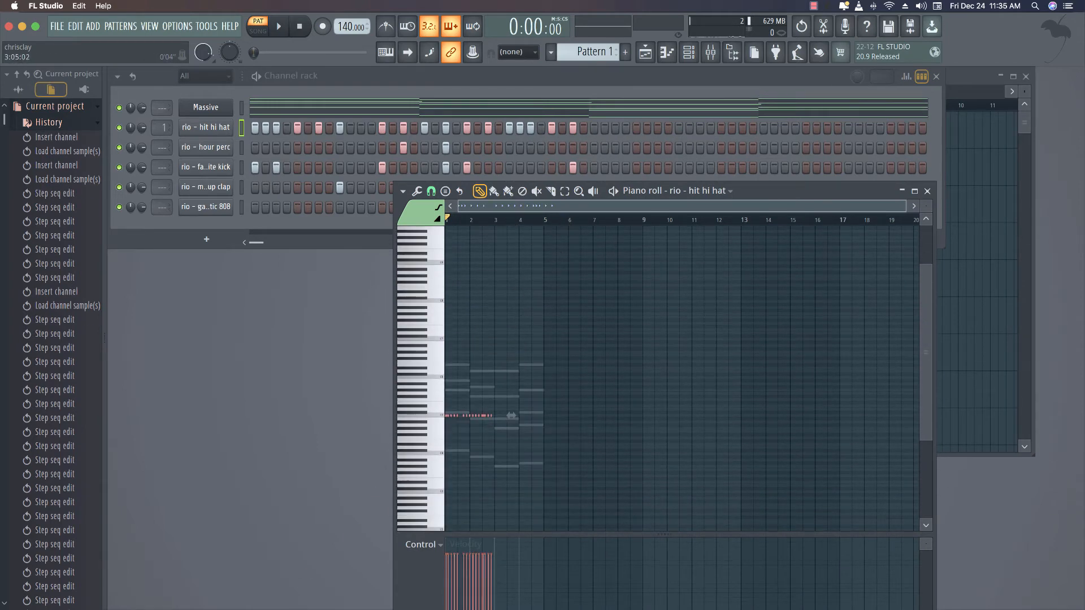
scroll(508, 205, up, 5)
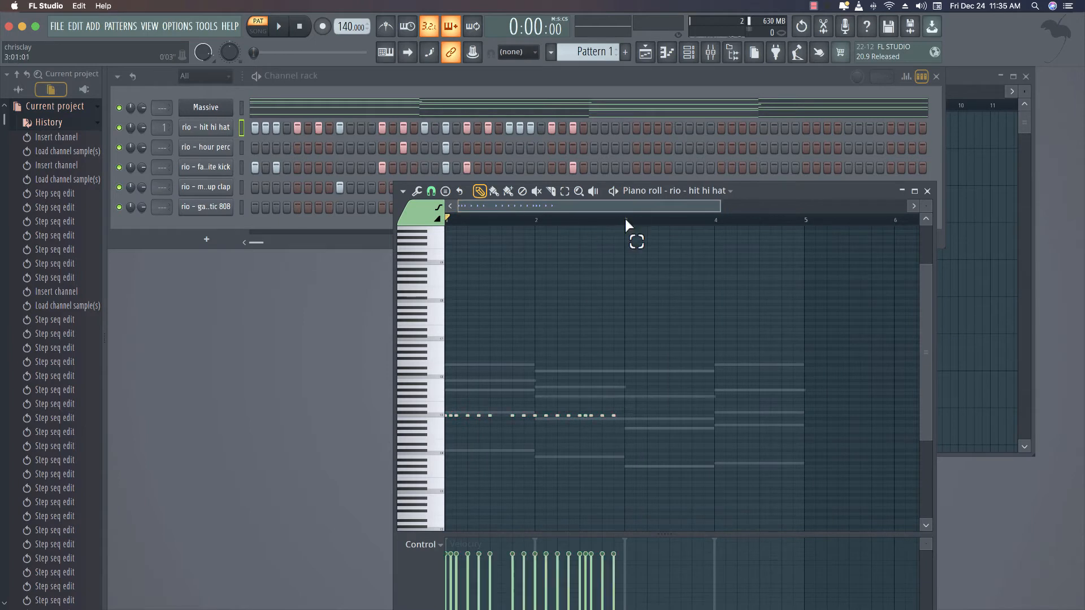
drag(625, 220, 265, 197)
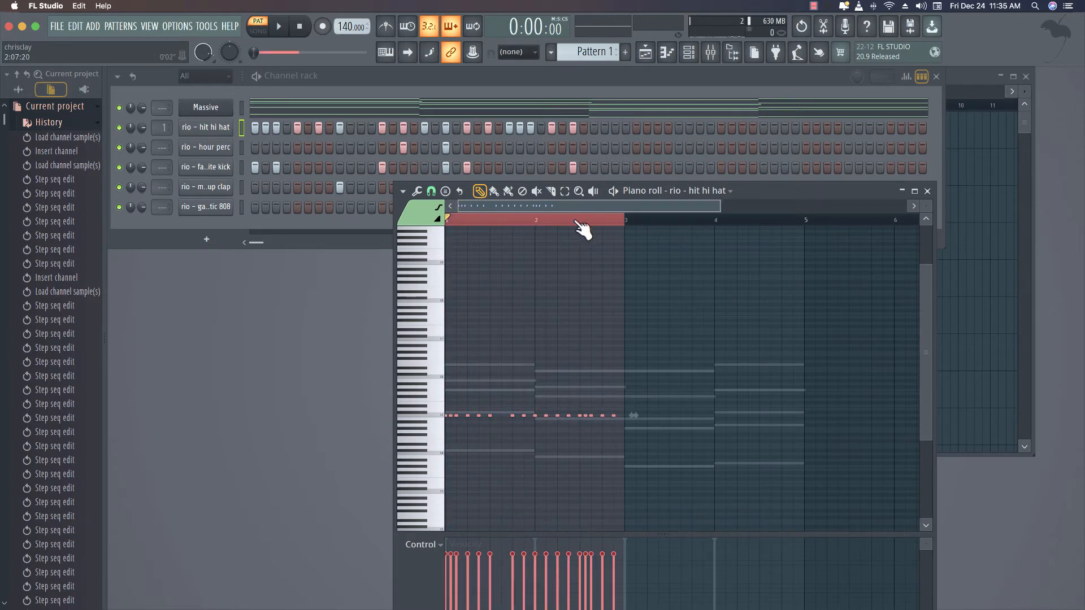
key(ctrl+b)
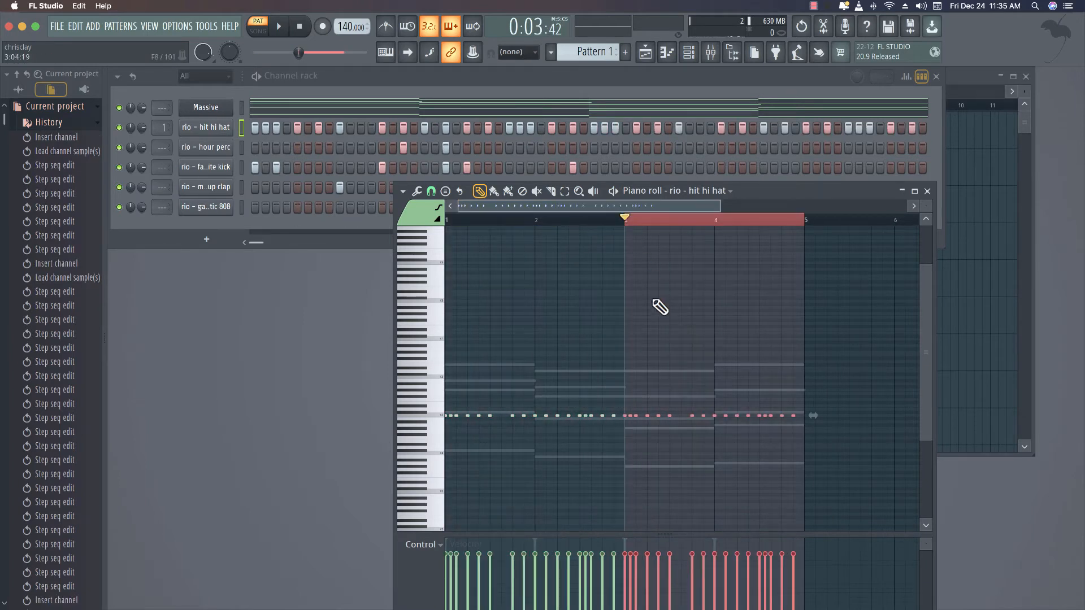
key(space)
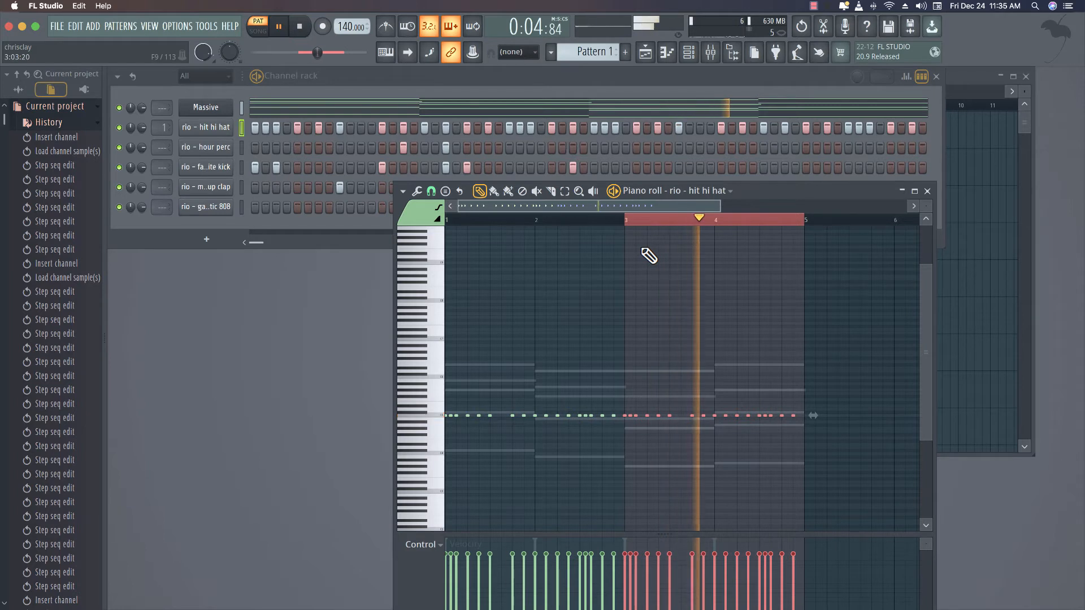
Duplicate the first two bars of the hour perc pattern into bars 3 and 4 in its piano roll.
right_click(205, 148)
click(246, 145)
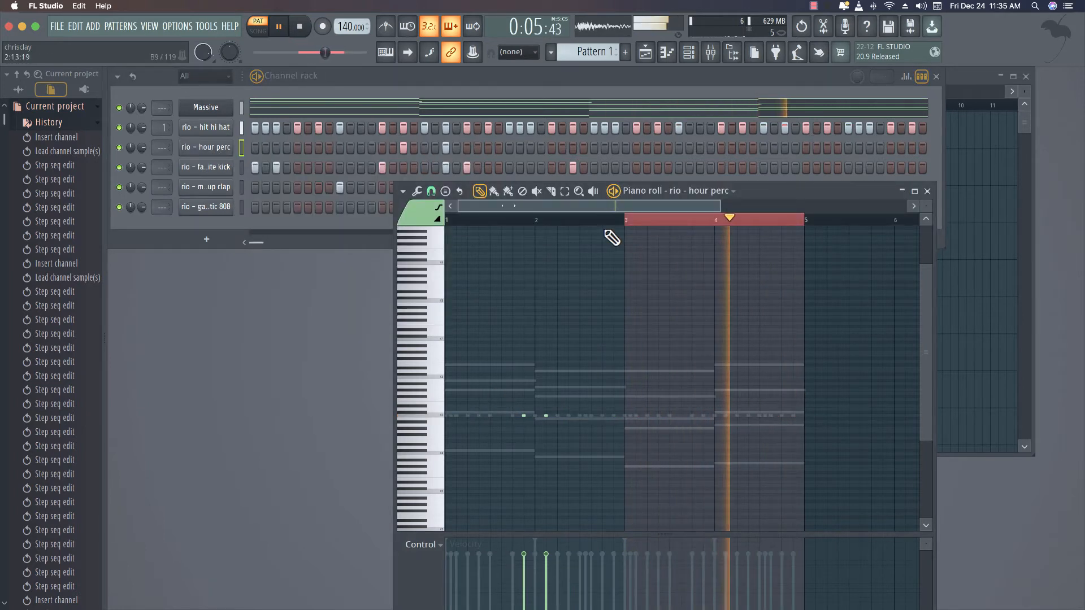
drag(624, 222, 127, 202)
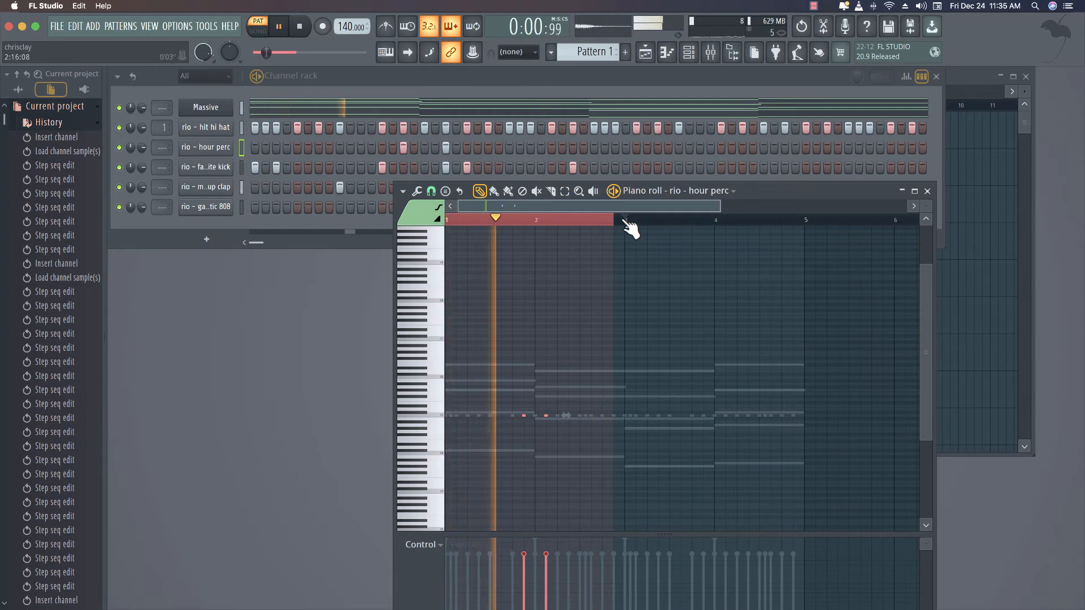
drag(628, 221, 445, 206)
key(super+space)
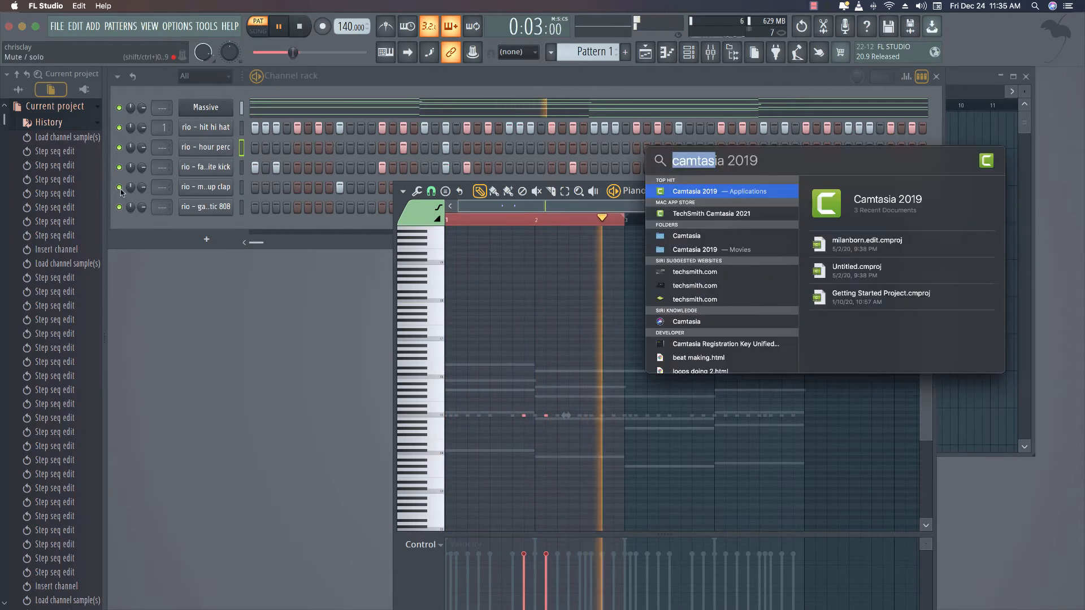
key(BackSpace)
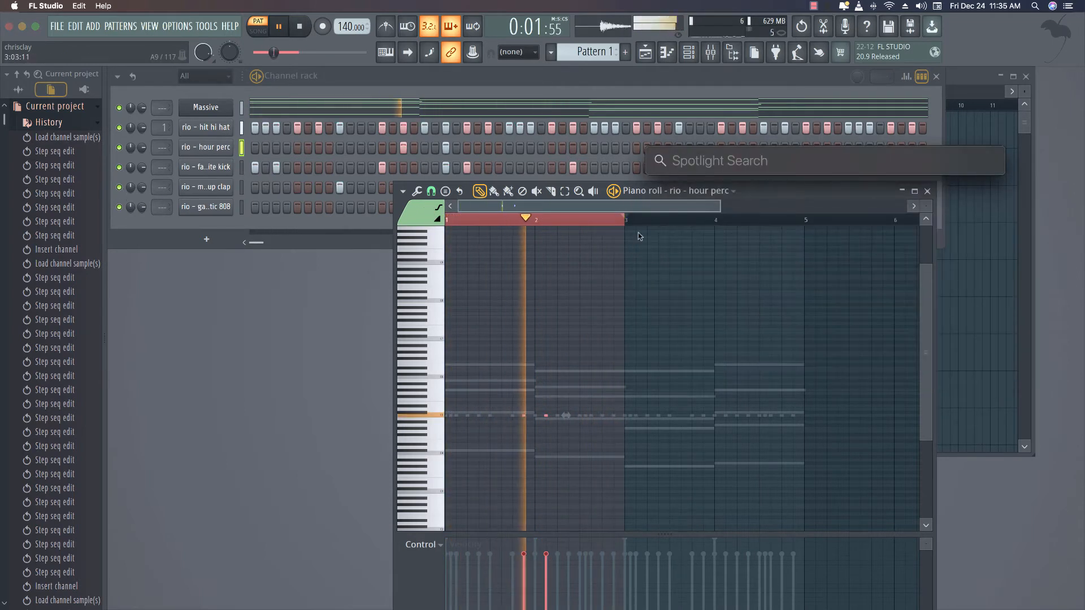
key(Escape)
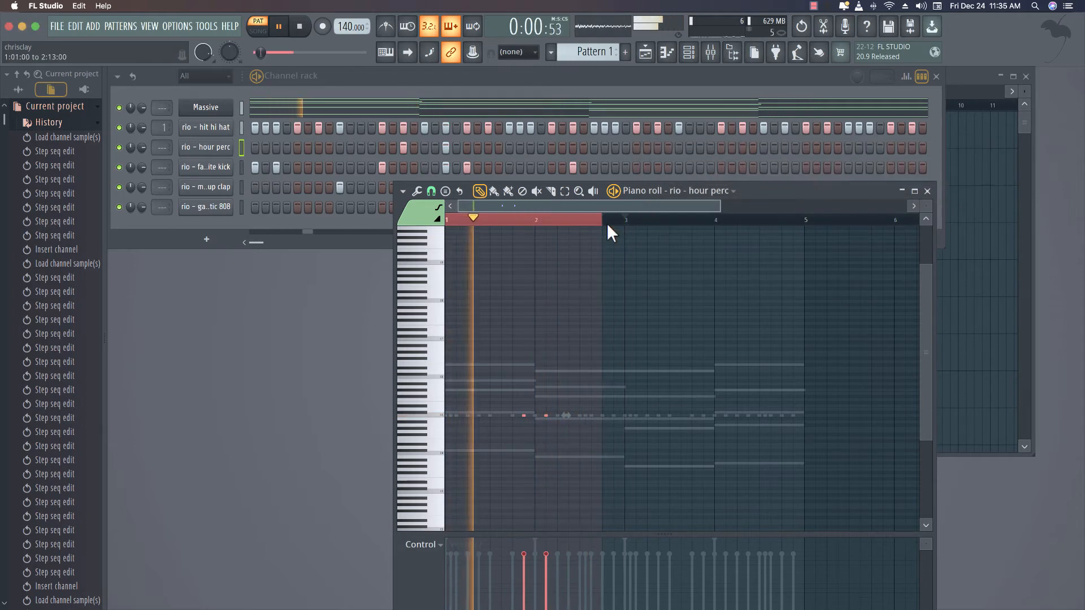
key(super+b)
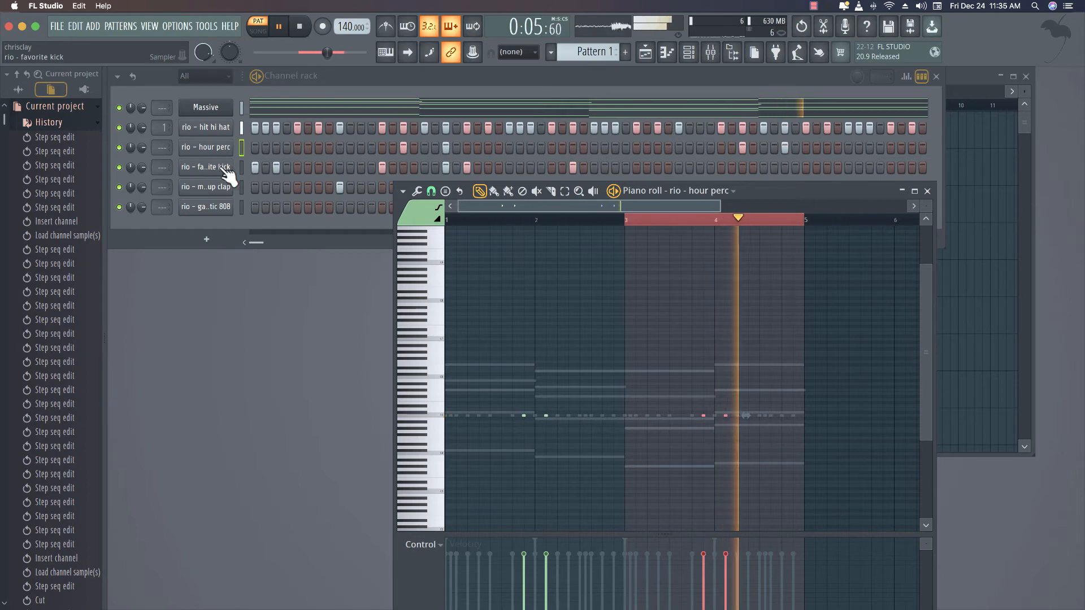
Duplicate the first two bars of the favorite kick pattern into bars 3 and 4 in its piano roll and play it back.
click(215, 166)
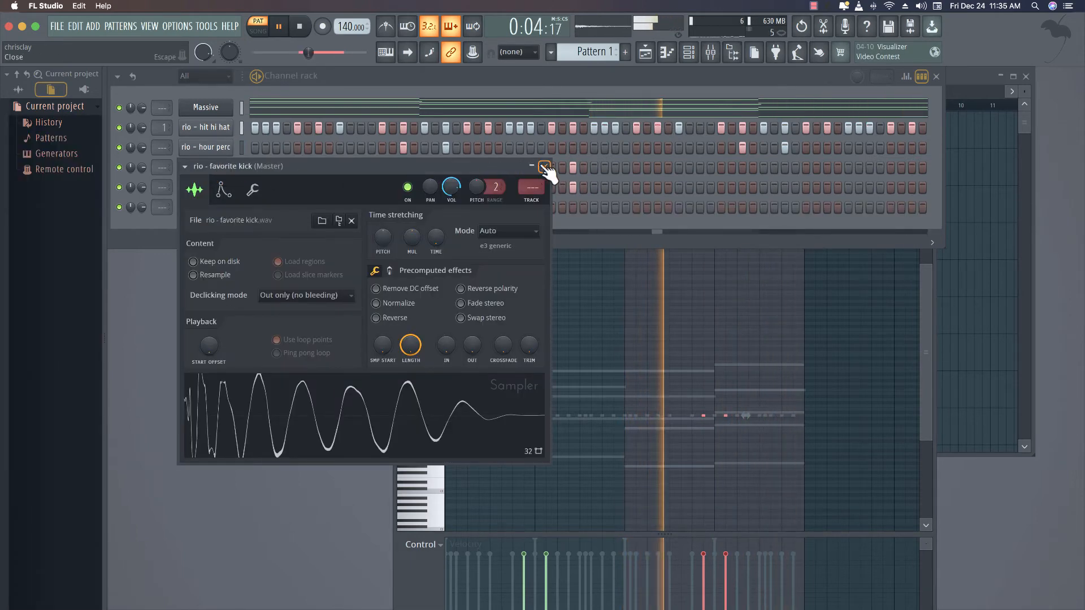
click(545, 166)
right_click(231, 164)
click(259, 168)
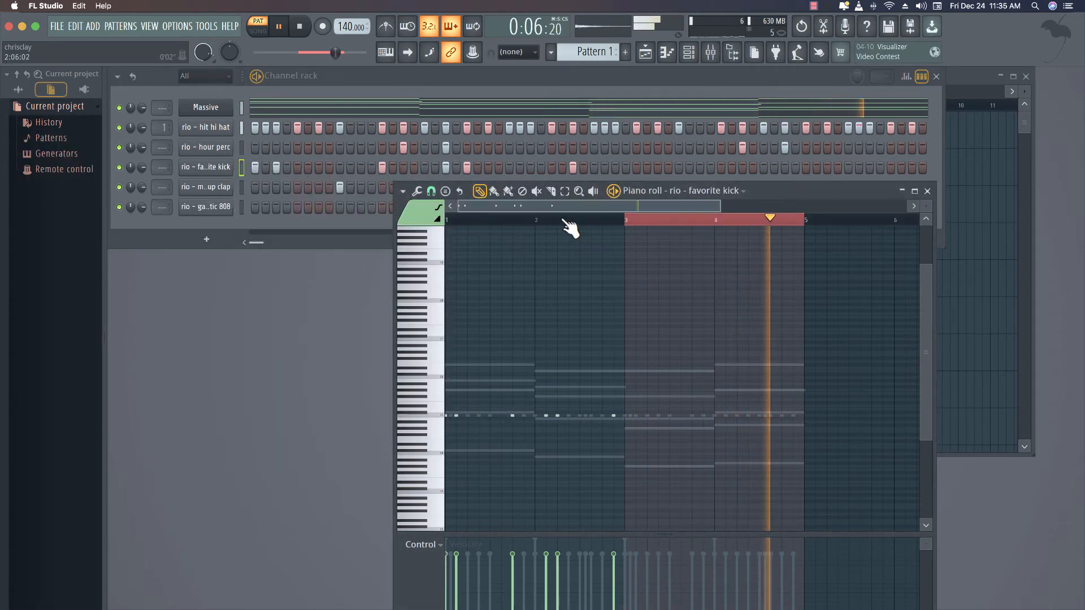
click(631, 222)
drag(630, 222, 446, 222)
key(space)
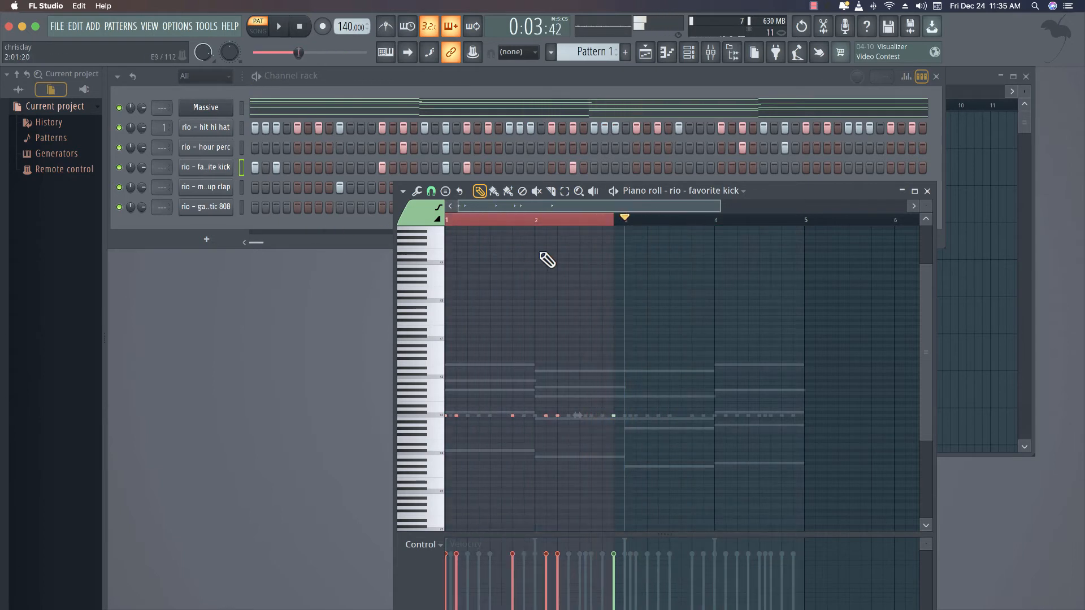
drag(626, 222, 181, 213)
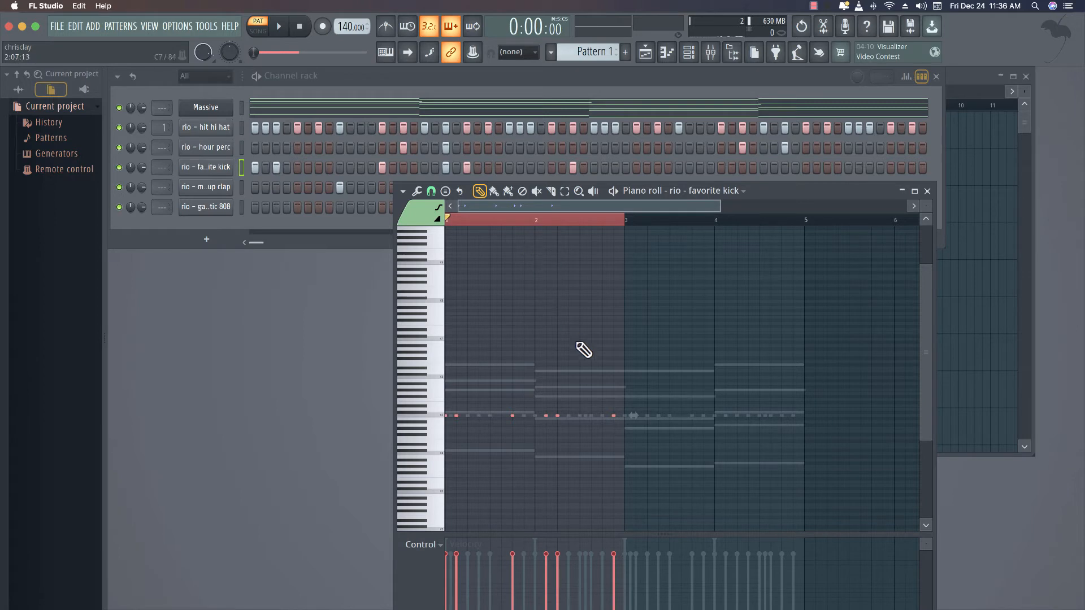
drag(625, 218, 388, 211)
ctrl+click(630, 219)
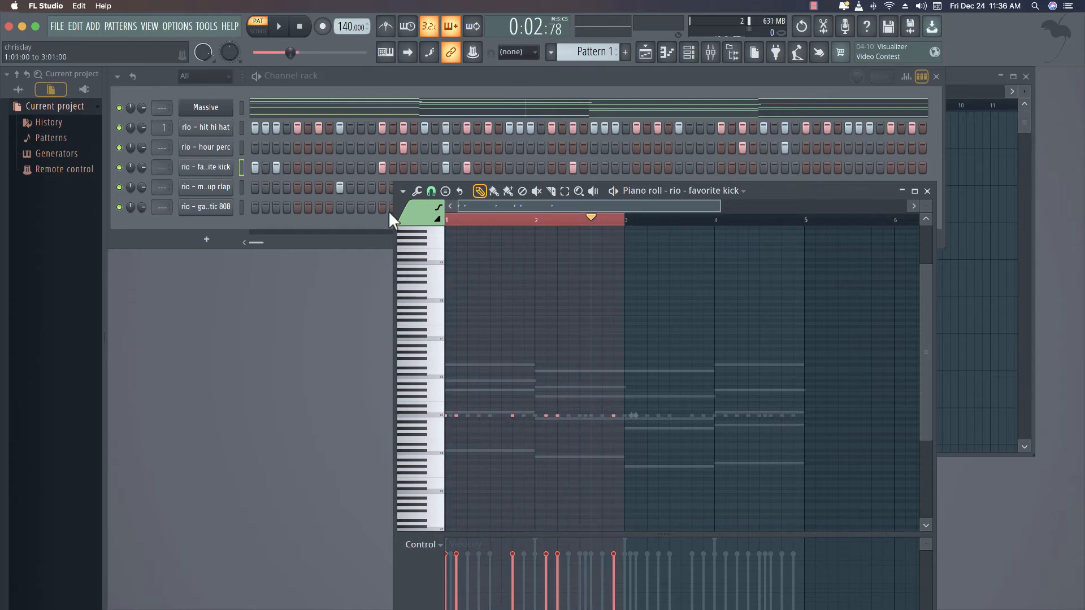
key(ctrl+b)
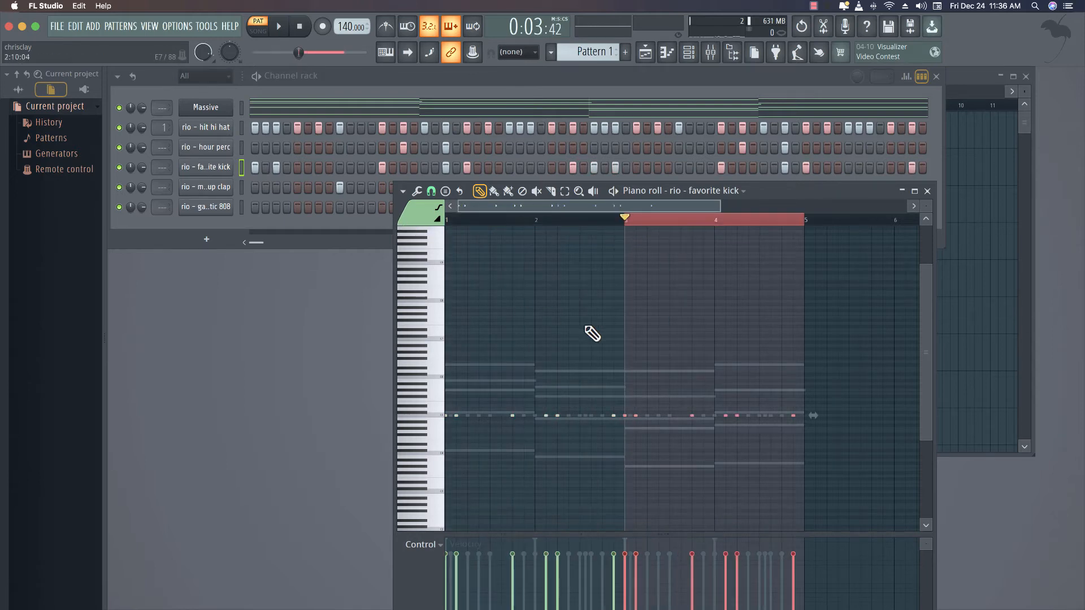
key(space)
key(space)
Duplicate the first two bars of the makeup clap pattern into bars 3 and 4 in its piano roll.
right_click(243, 189)
click(275, 184)
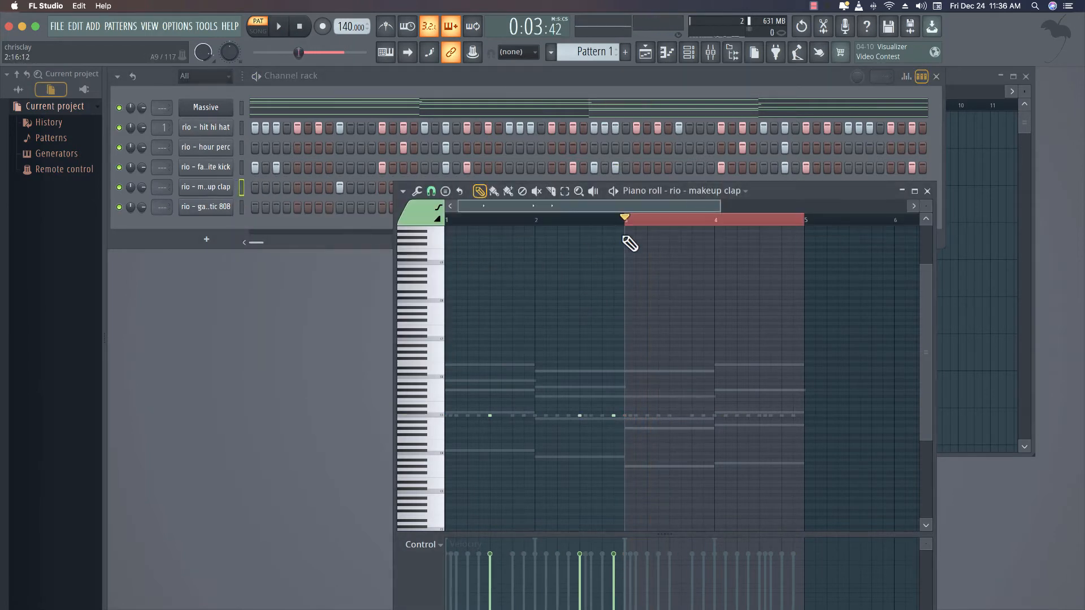
key(ctrl+a)
key(ctrl+b)
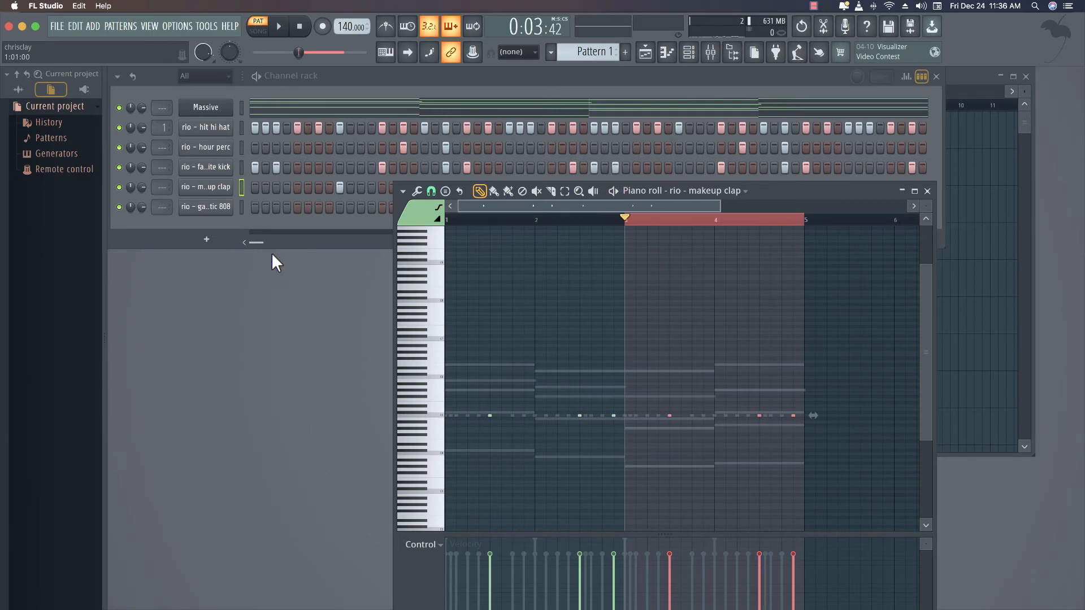
right_click(221, 206)
click(264, 206)
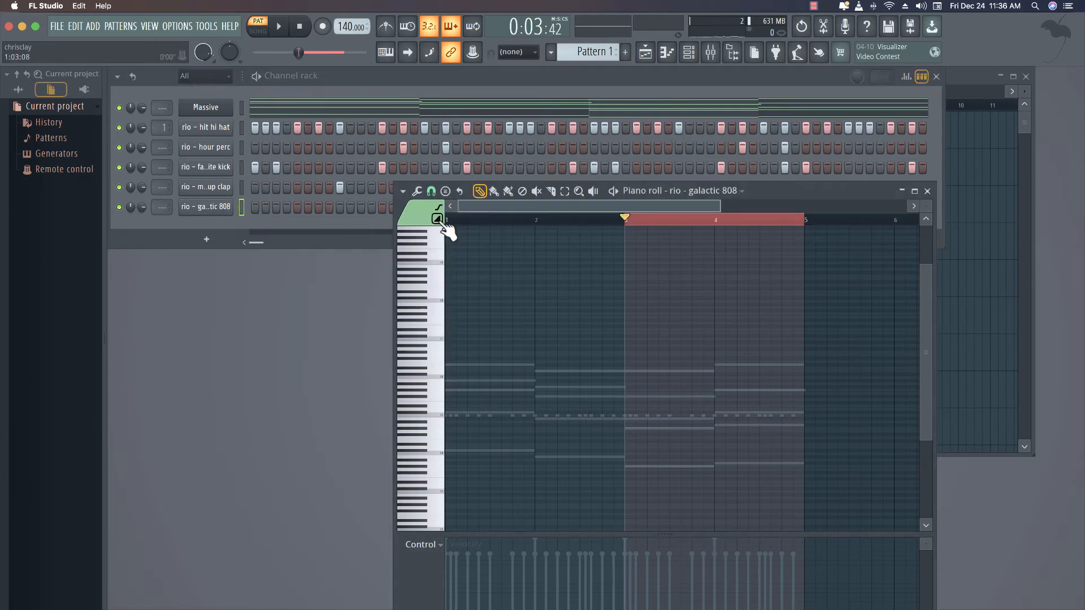
drag(625, 220, 446, 220)
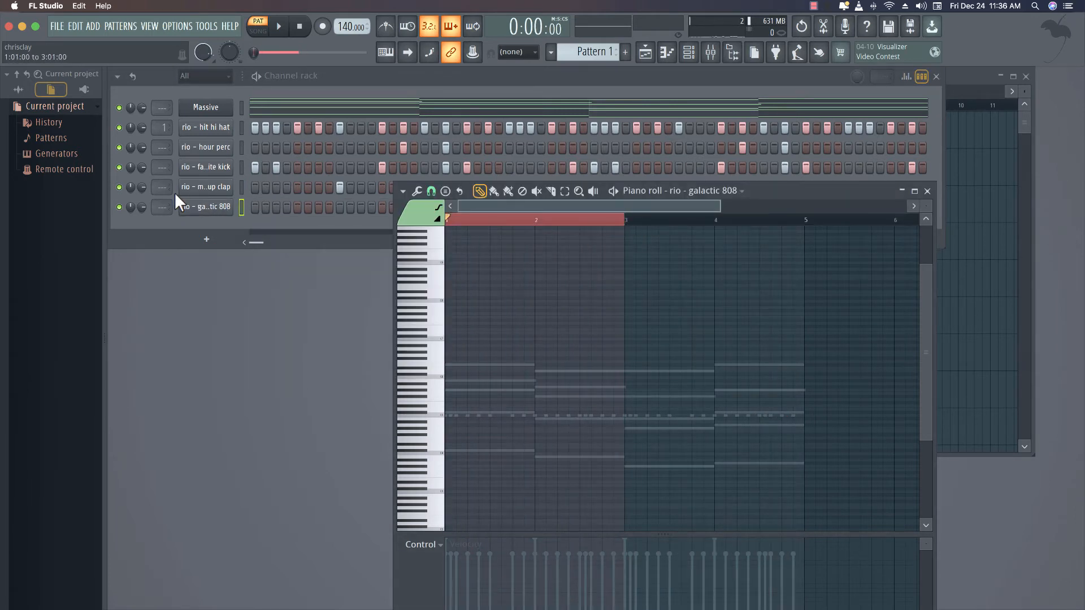
click(928, 191)
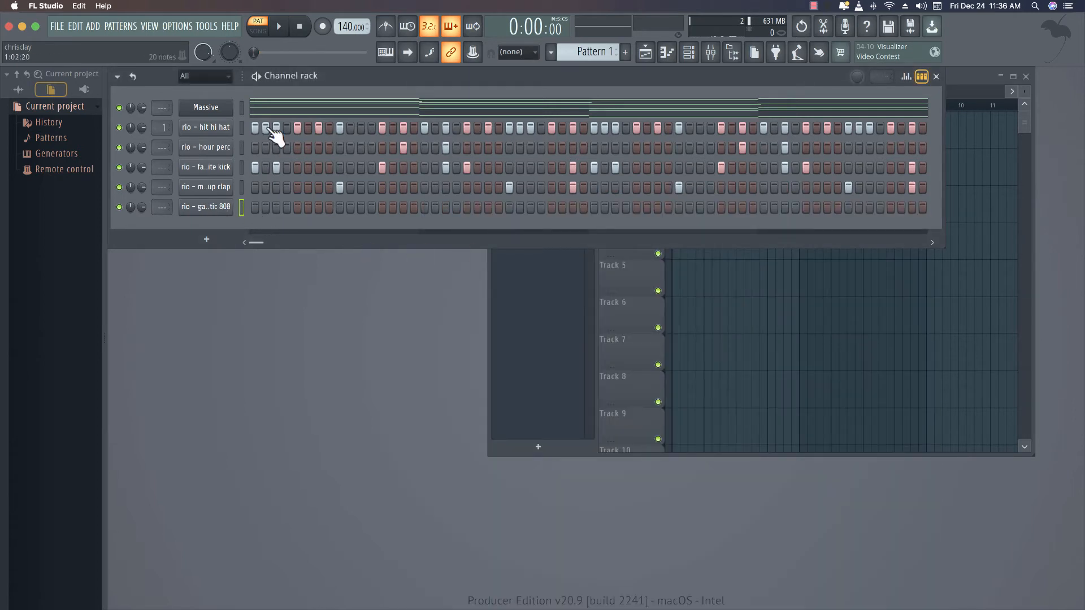
Play back the full four-bar pattern with the drums and the Massive chords.
key(space)
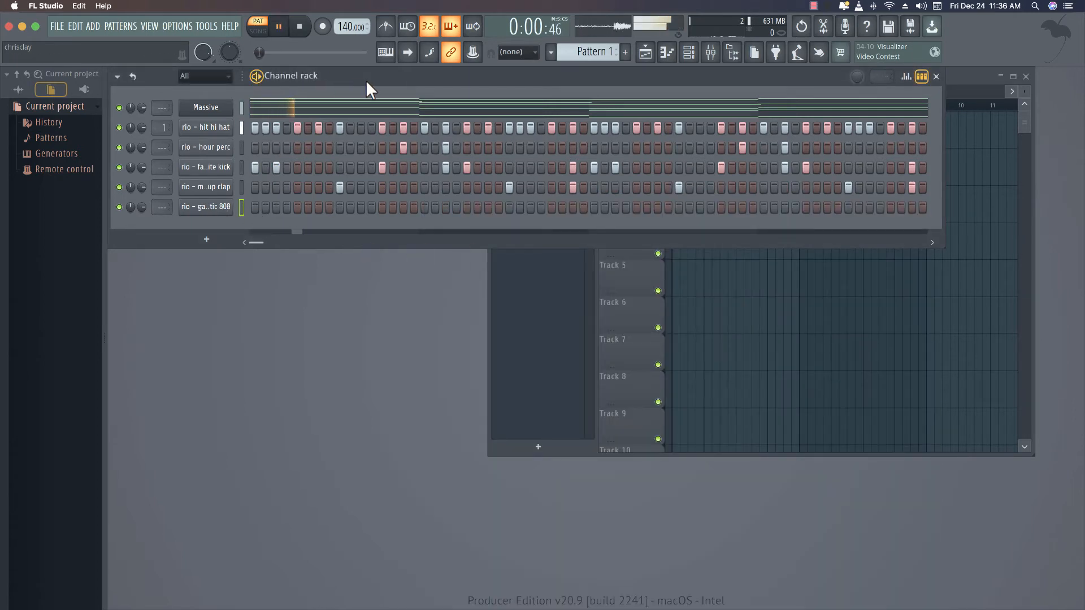
click(617, 272)
click(399, 77)
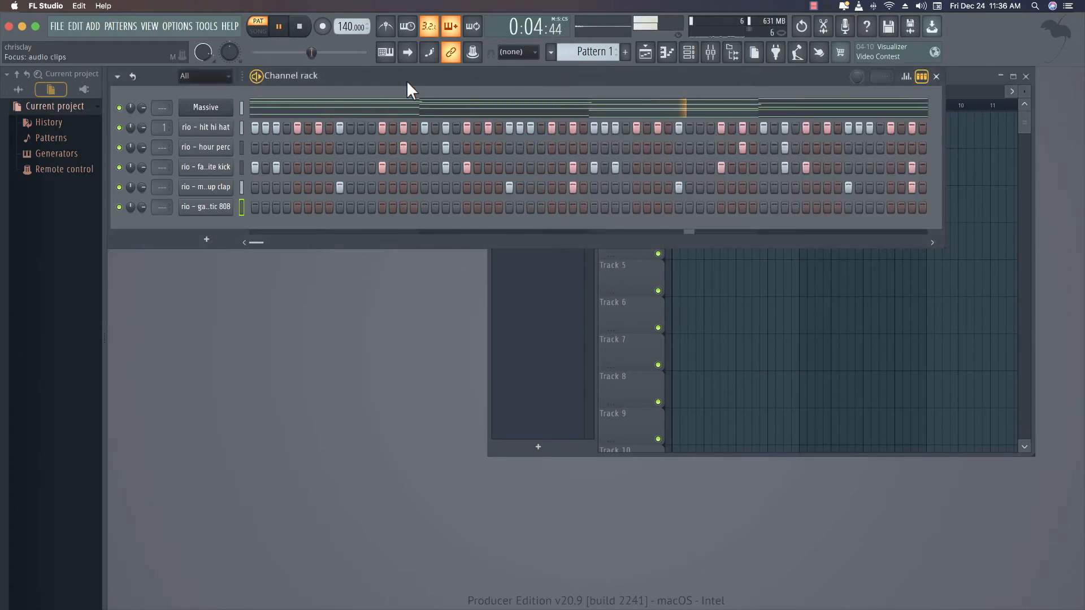
Shorten all the notes of the Massive chord in bar 4 by about half a beat and play back the ending.
click(451, 111)
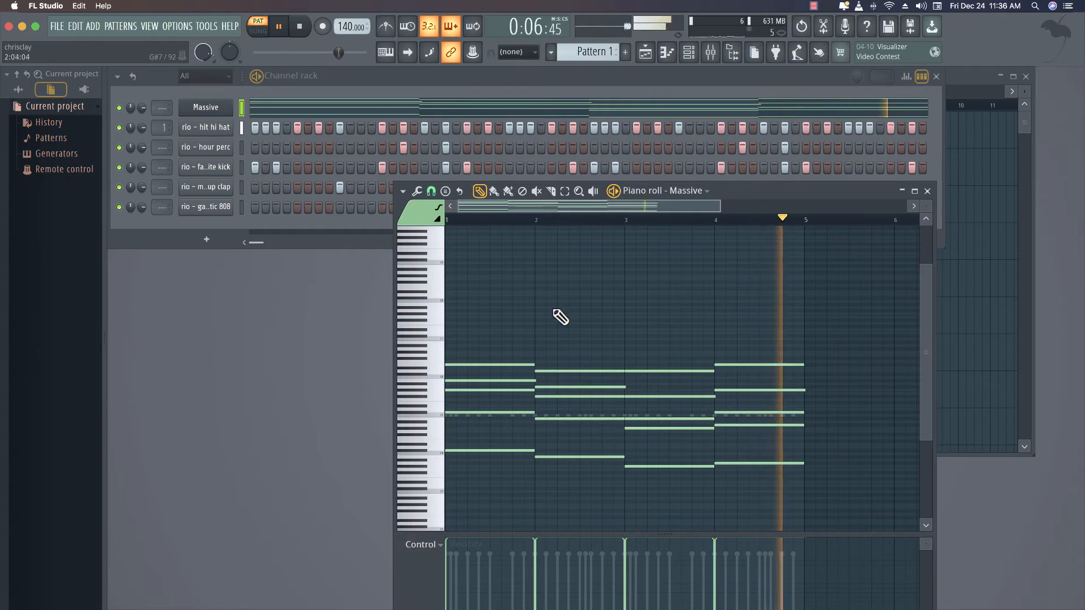
key(space)
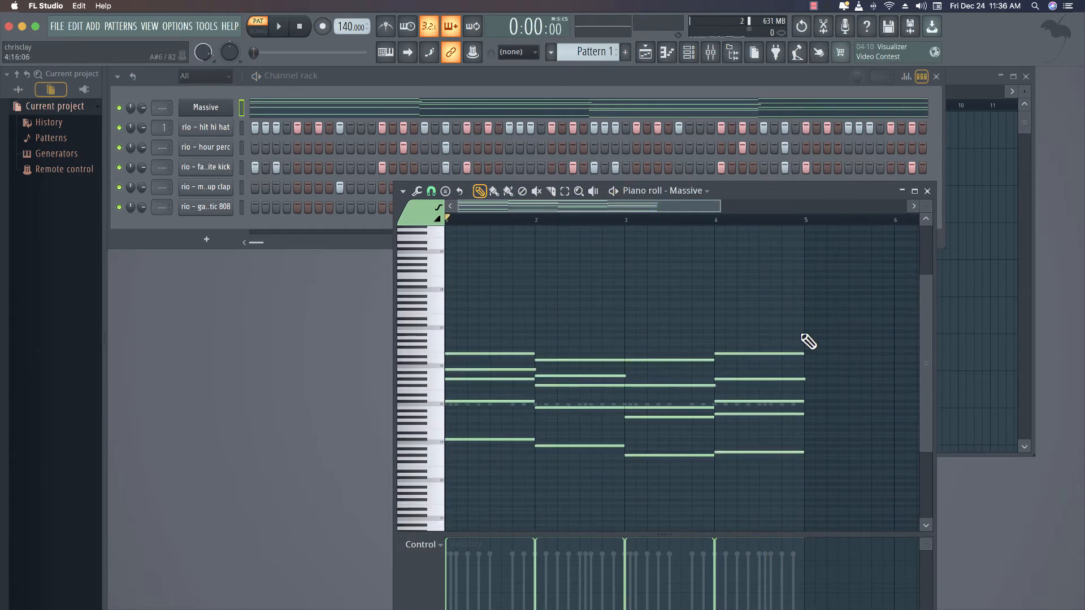
drag(800, 332, 791, 453)
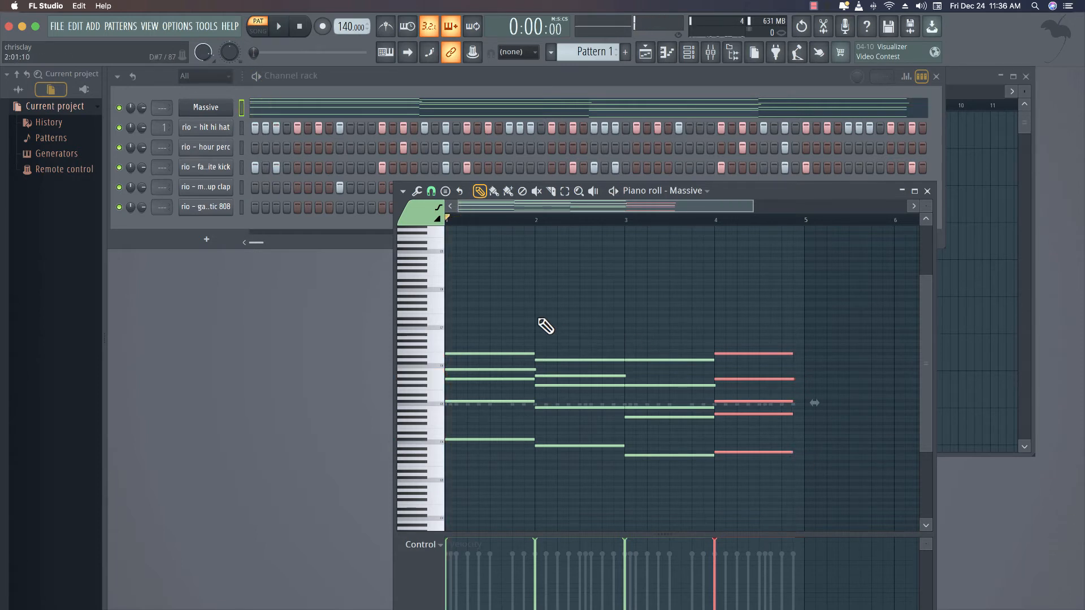
key(space)
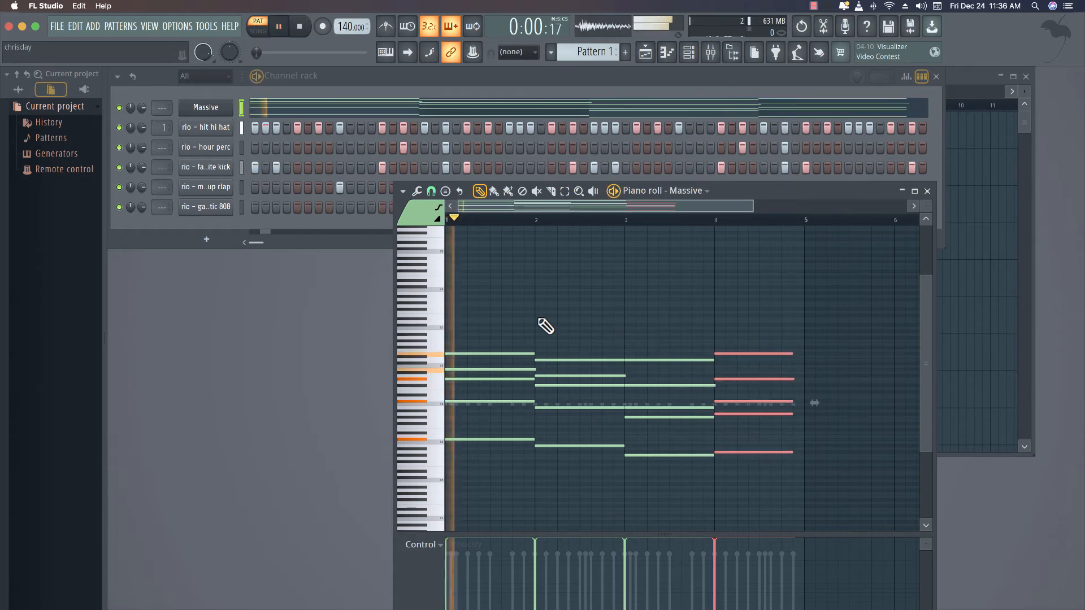
click(722, 220)
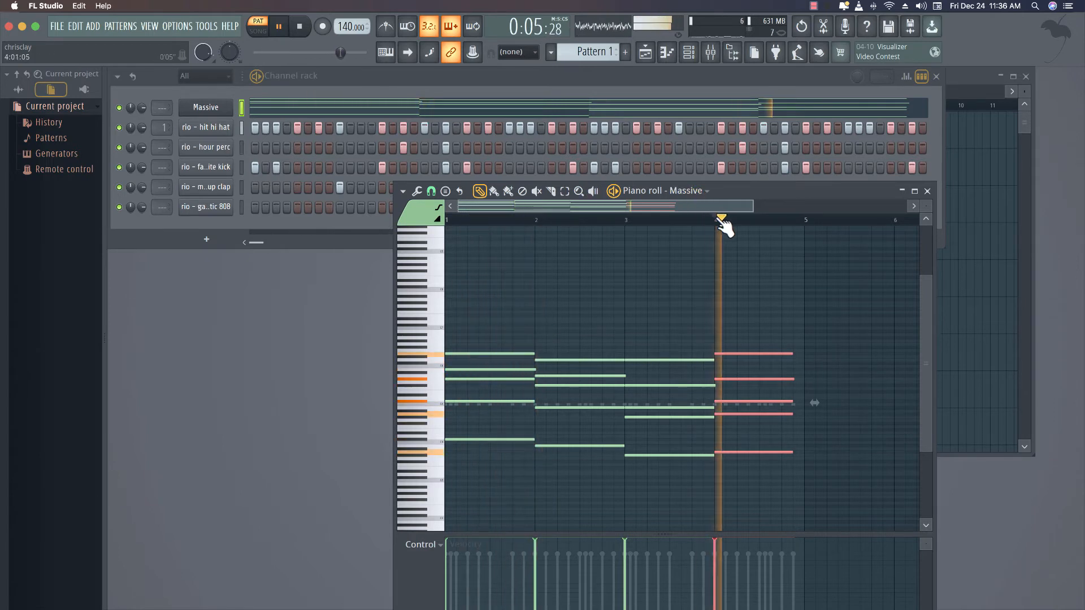
click(715, 220)
key(space)
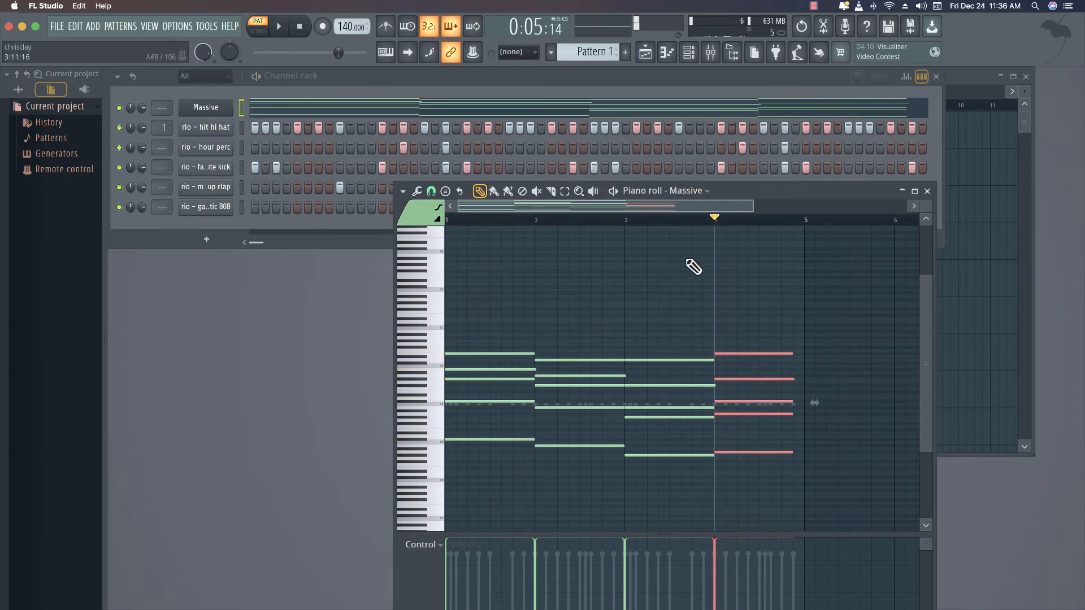
Transpose all the Massive notes down five semitones and play back bar 4 and the start of the progression.
click(694, 267)
scroll(655, 265, up, 3)
key(space)
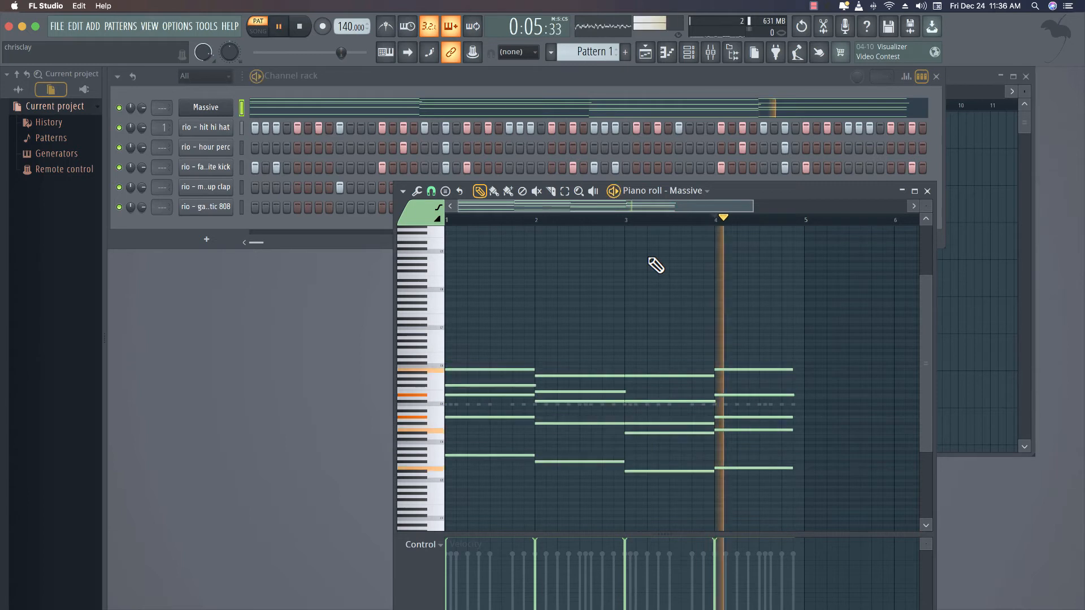
drag(501, 220, 439, 220)
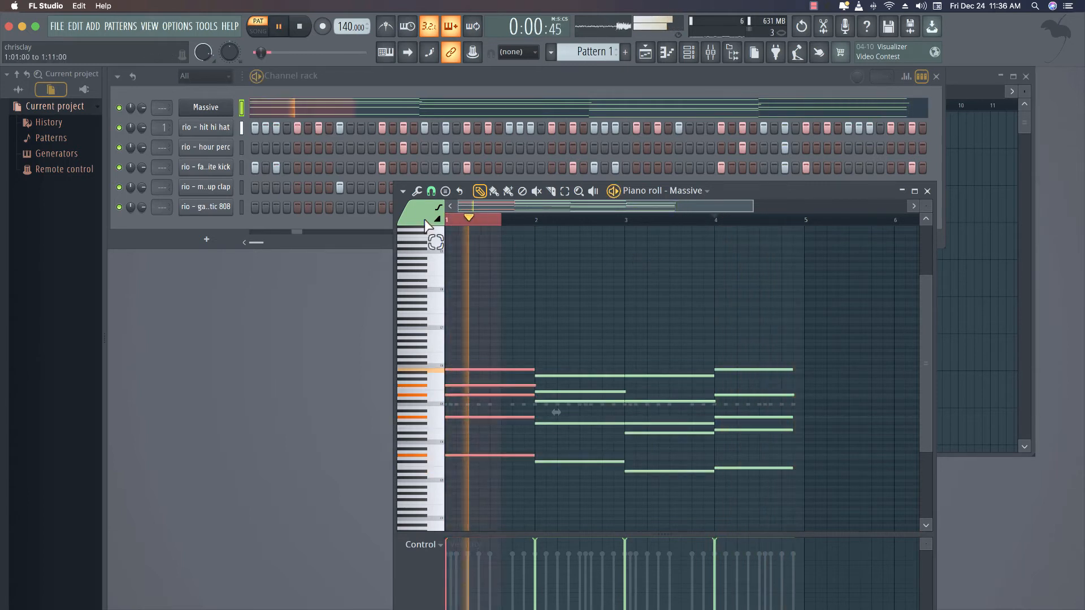
key(space)
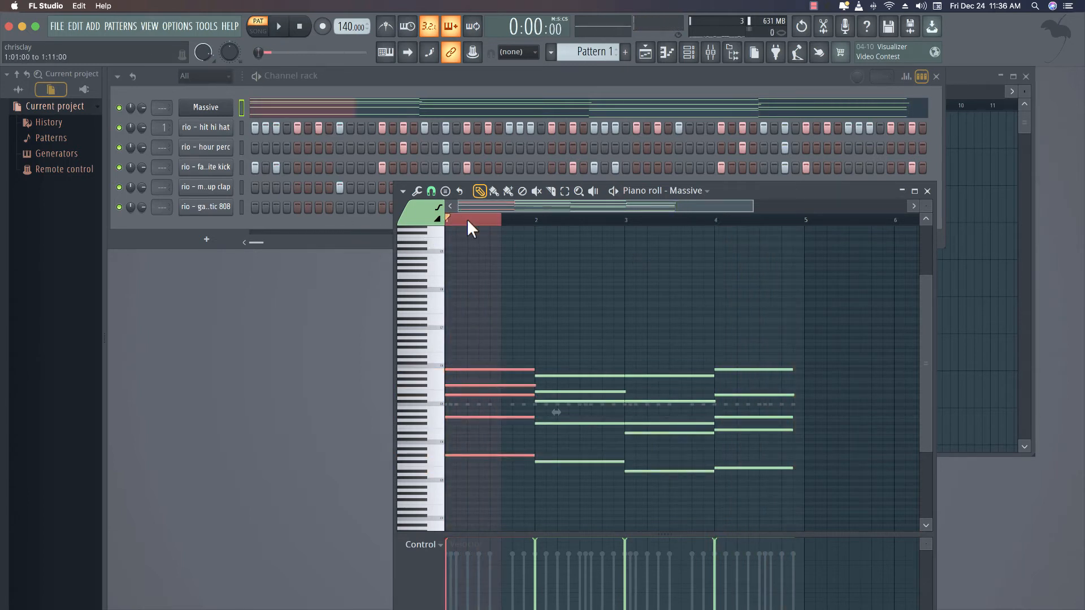
click(466, 219)
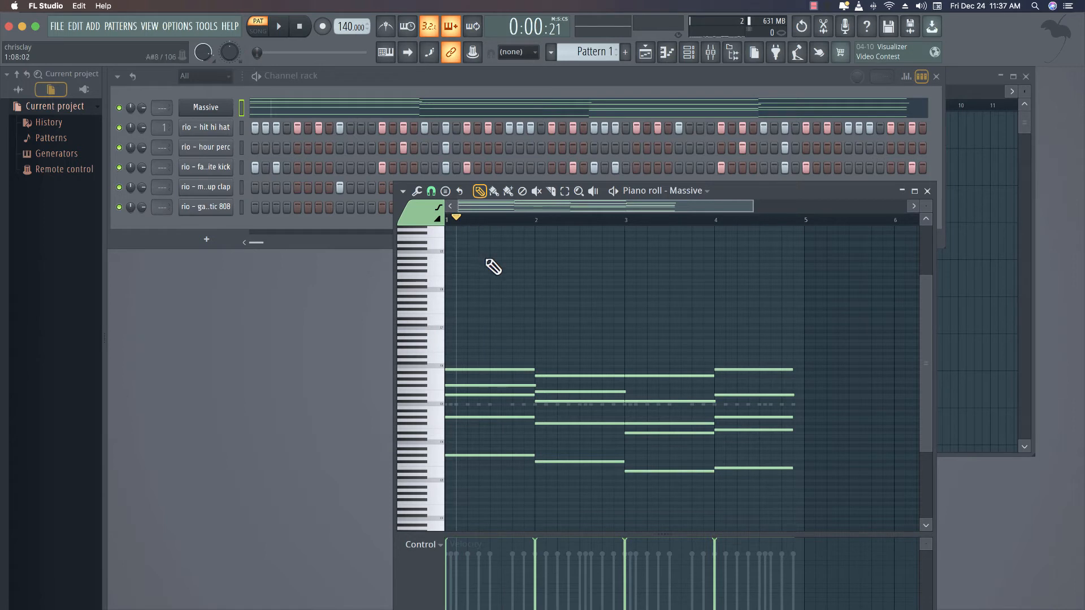
Try shifting all the Massive notes up and down a few semitones to compare pitches.
scroll(493, 267, up, 1)
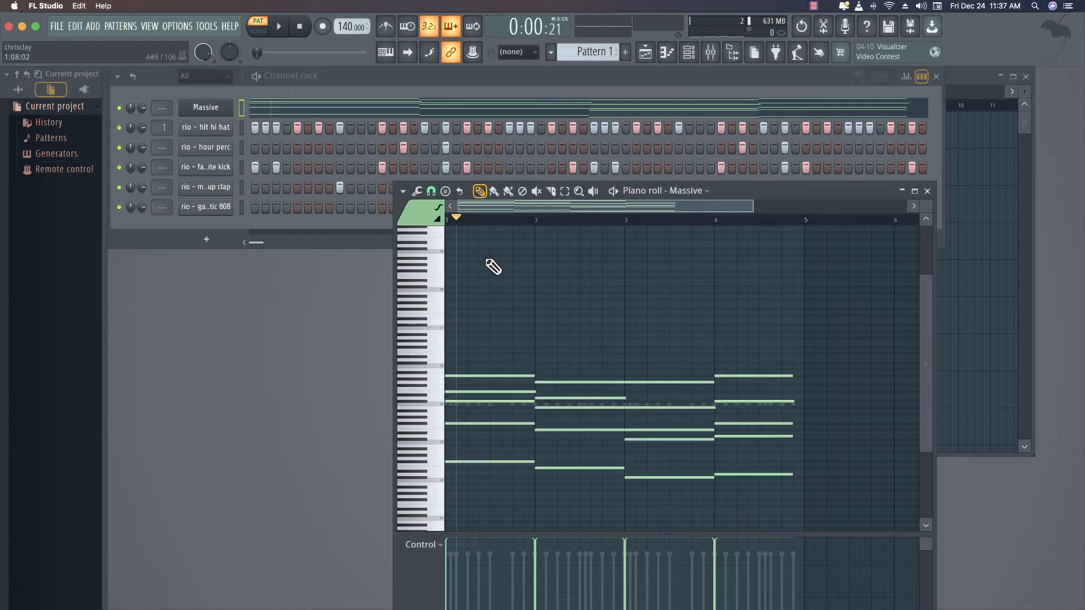
scroll(493, 267, down, 2)
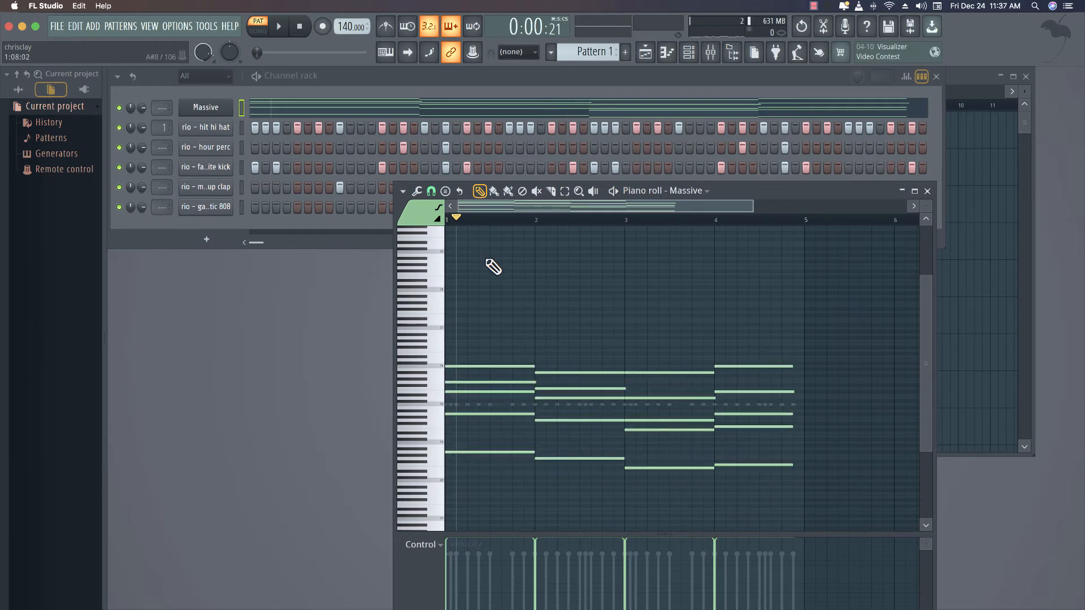
key(shift+Down)
key(shift+Down)
key(shift+Down)
key(shift+Up)
key(shift+Up)
key(shift+Up)
key(shift+Up)
key(shift+Down)
key(shift+Down)
key(shift+Down)
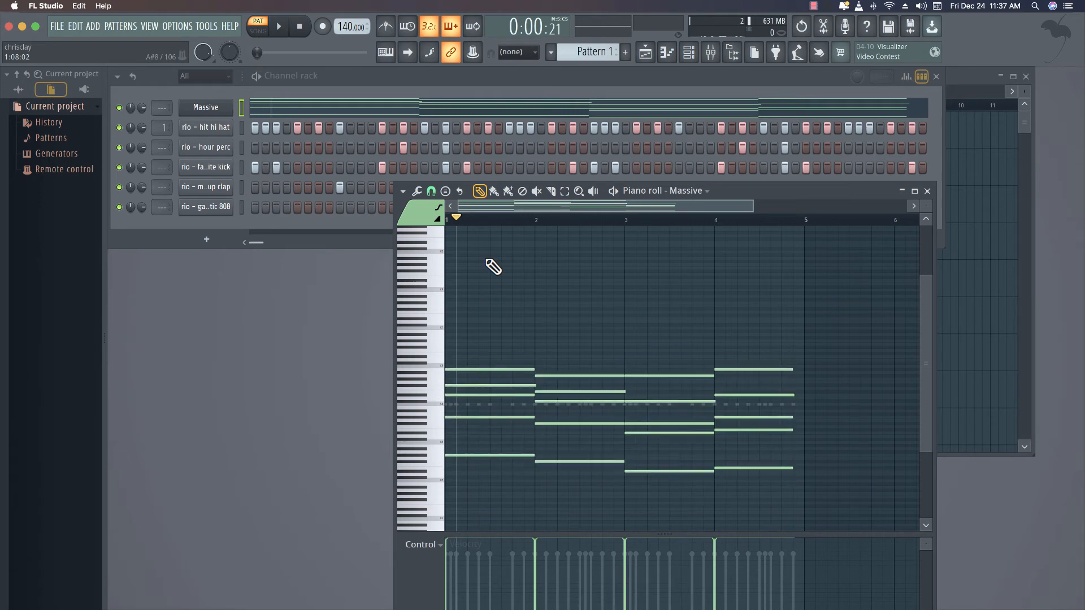
Transpose all the Massive notes down three semitones.
key(Down)
key(Down)
key(shift+Down)
key(shift+Down)
key(shift+Down)
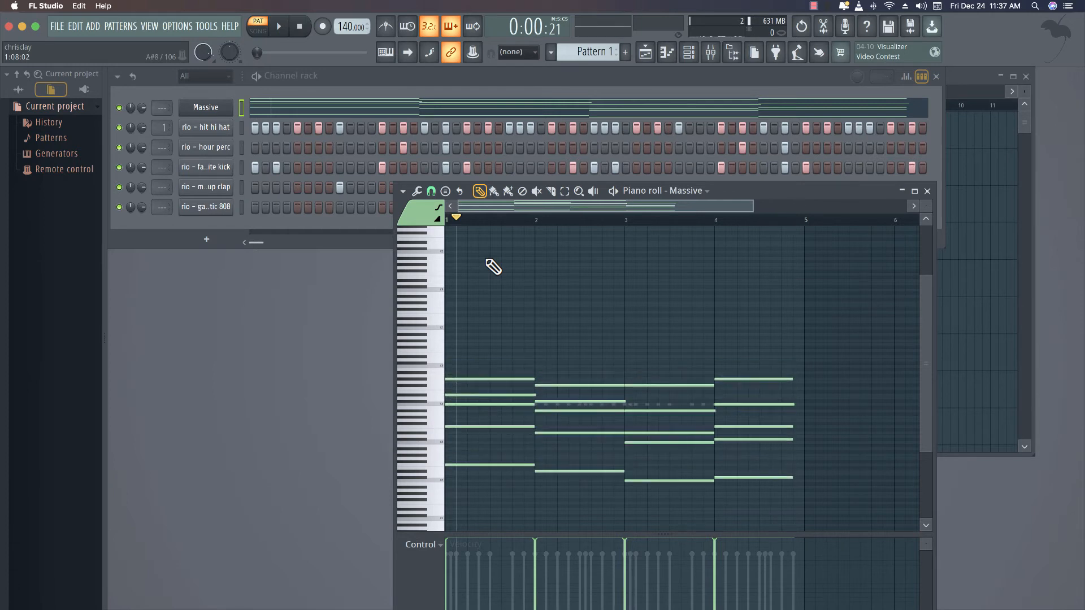
Try higher transpositions of all the Massive notes and bring them back down to the lowered pitch.
key(shift+Up)
key(shift+Up)
key(shift+Up)
key(shift+Up)
key(shift+Up)
key(shift+Down)
key(shift+Down)
key(shift+Down)
key(shift+Down)
key(Down)
Play back the transposed Massive progression together with the drums.
key(space)
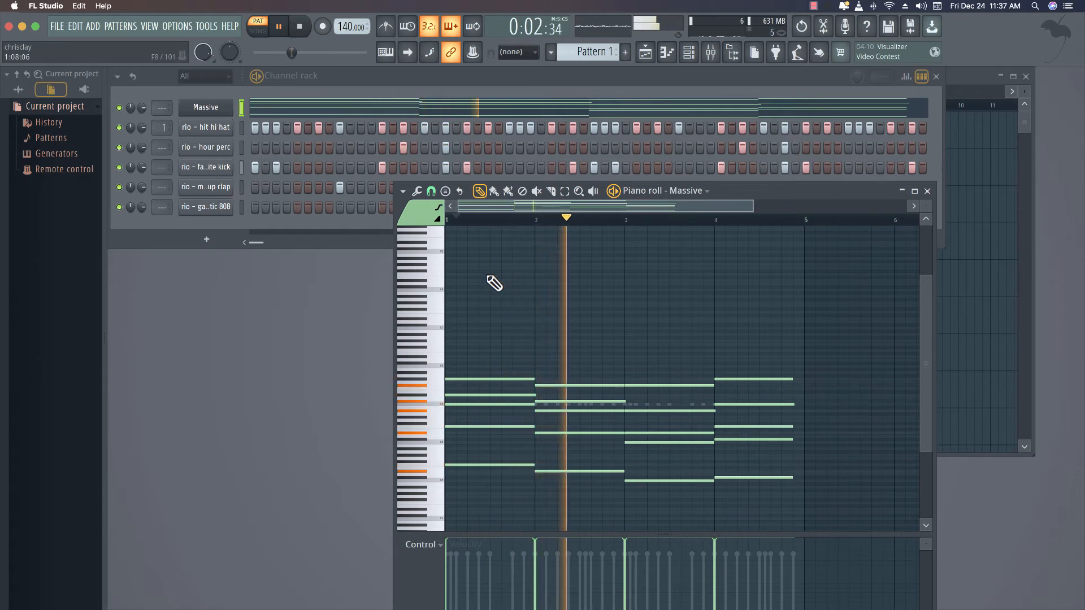
scroll(576, 332, down, 3)
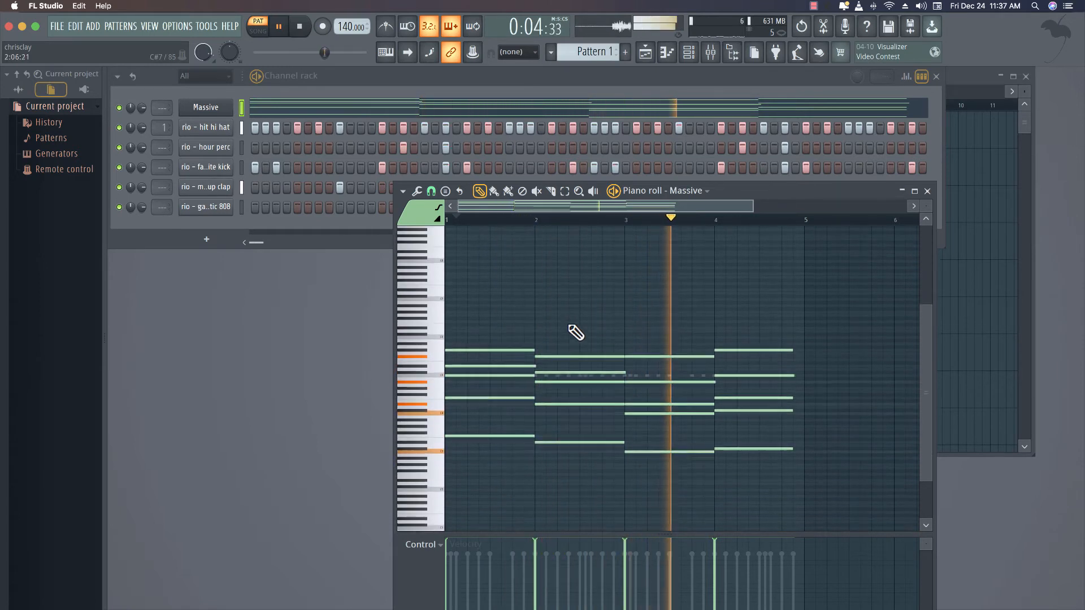
key(space)
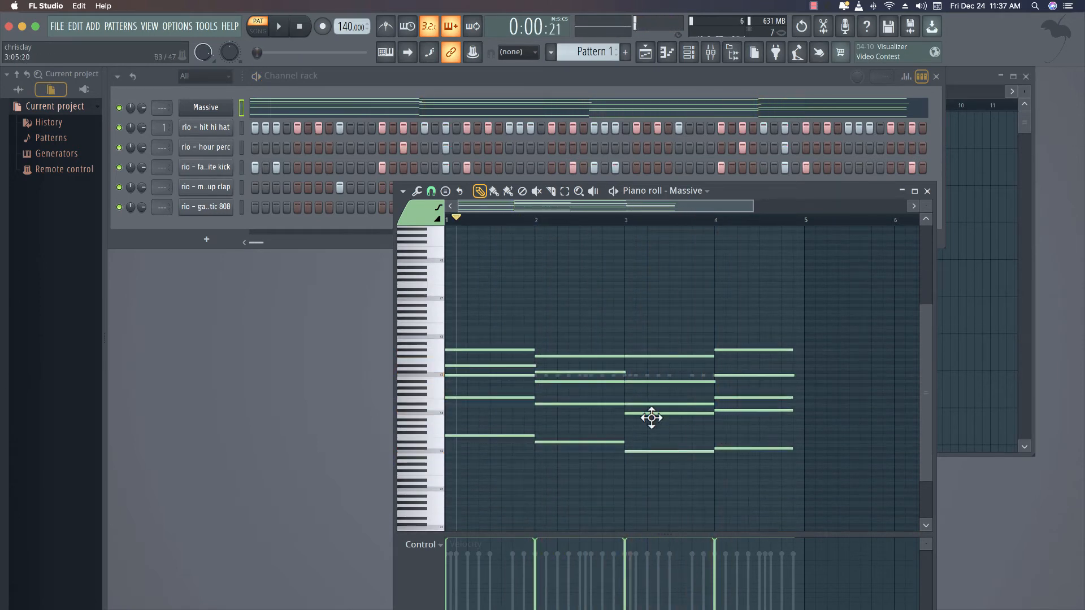
Try moving the second-lowest note of the bar 3 Massive chord down and then up, undoing each move.
mouse_move(651, 418)
mouse_down()
mouse_move(649, 443)
mouse_move(649, 432)
mouse_up()
key(super+z)
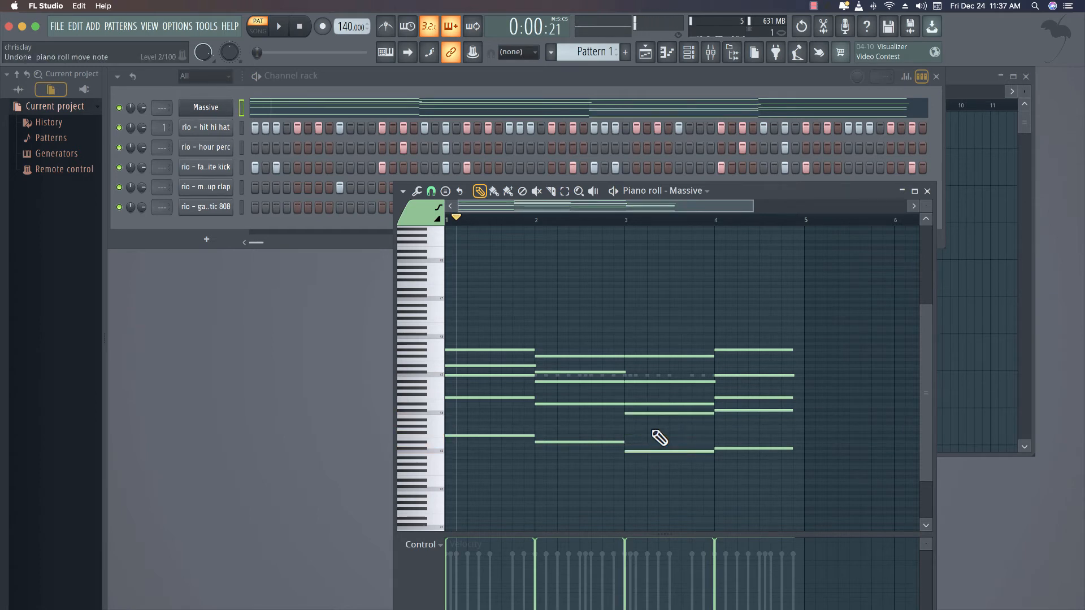
drag(654, 415, 660, 305)
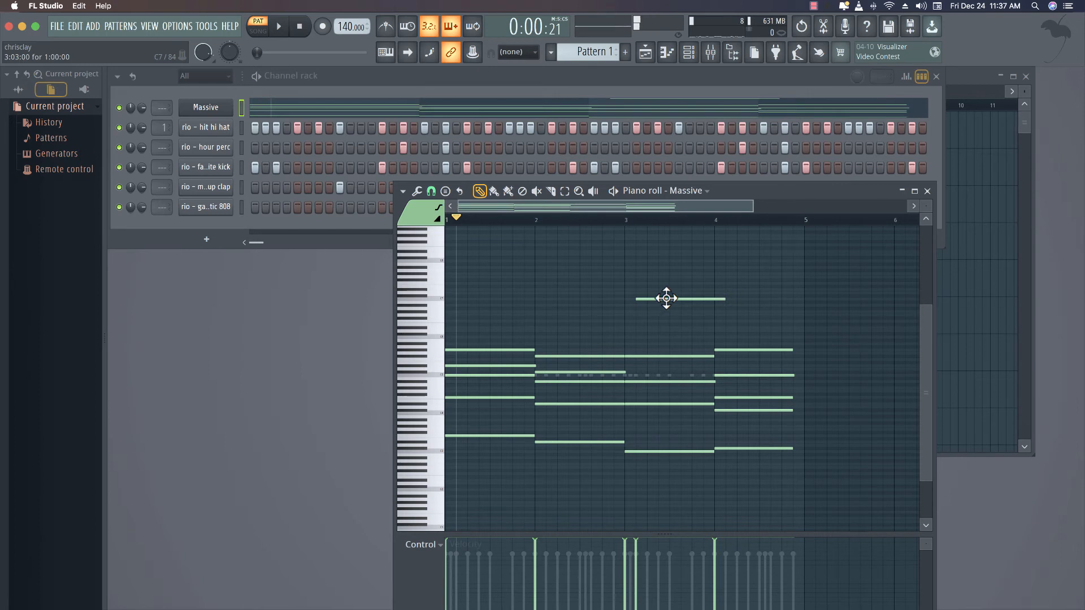
key(super+z)
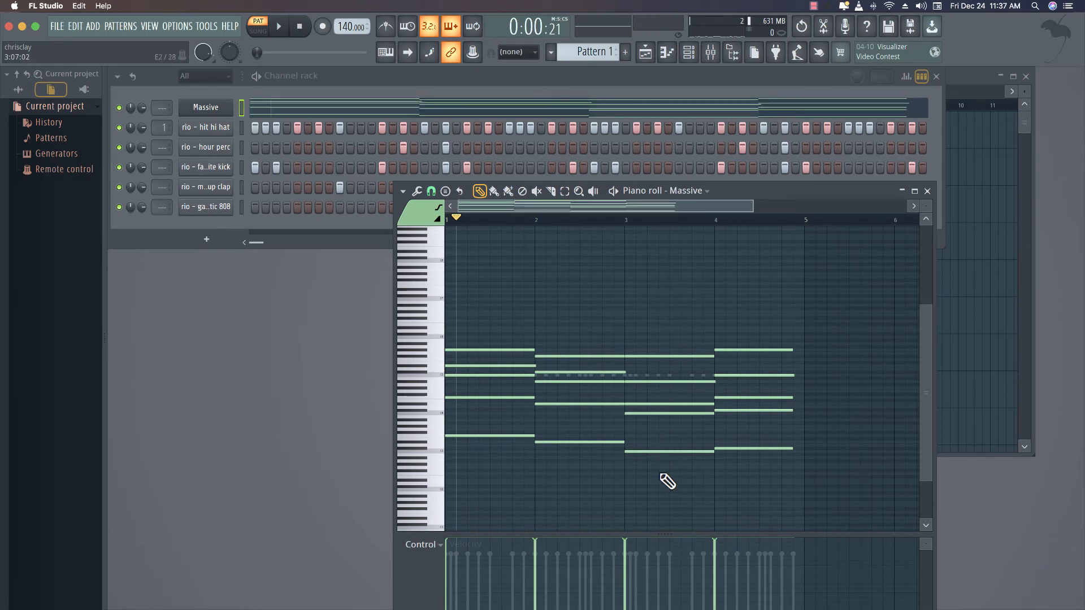
Move the two lowest notes of the bar 3 Massive chord up one octave and play back the progression.
key(super+Up)
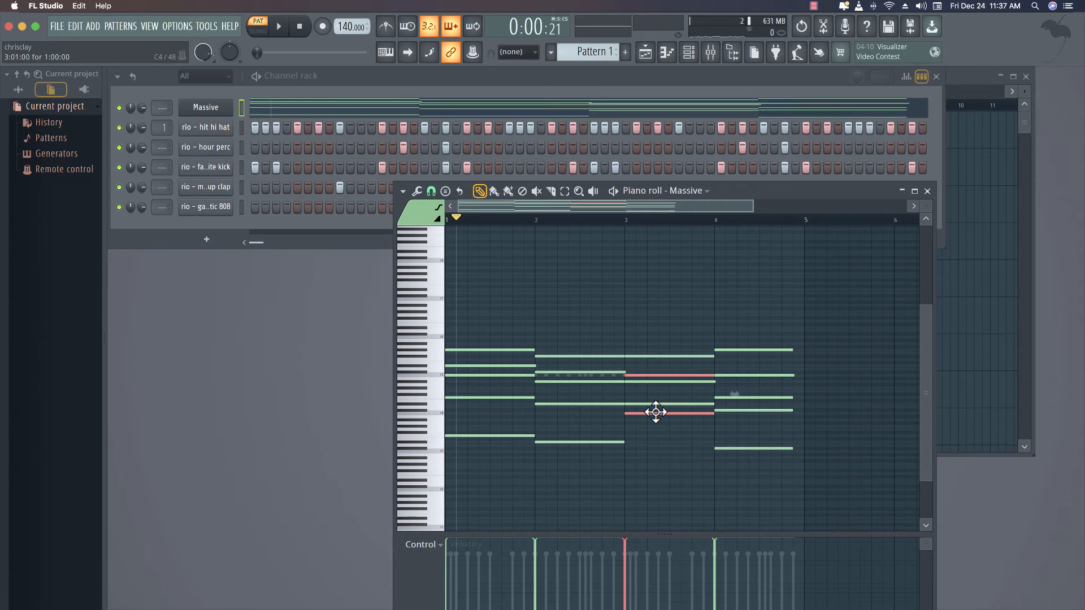
key(space)
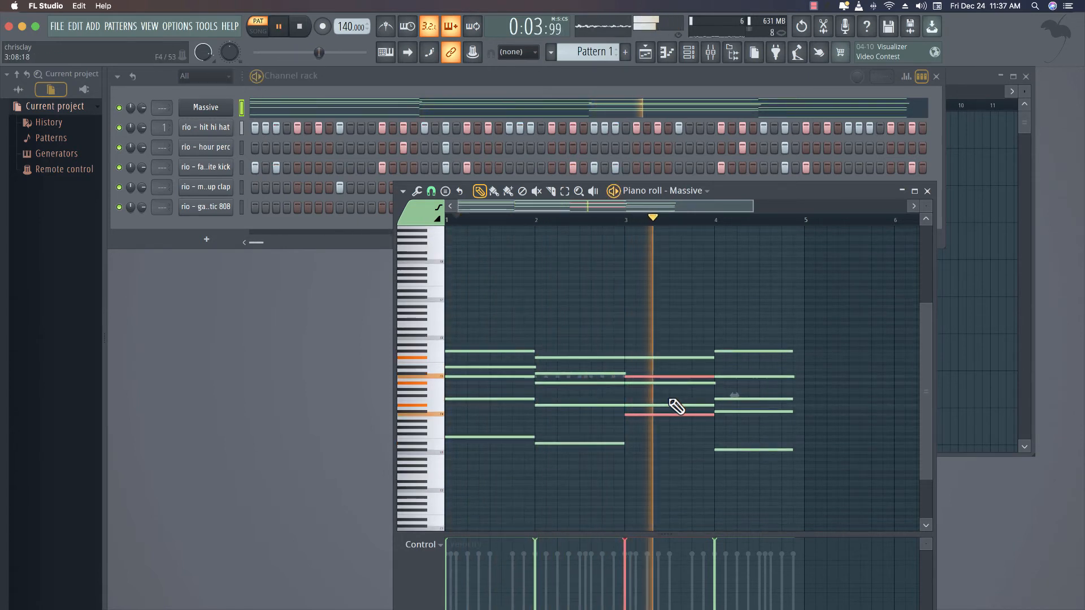
Draw a half-bar G#6 note at the start of bar 1 above the Massive chords and play it back.
right_click(576, 256)
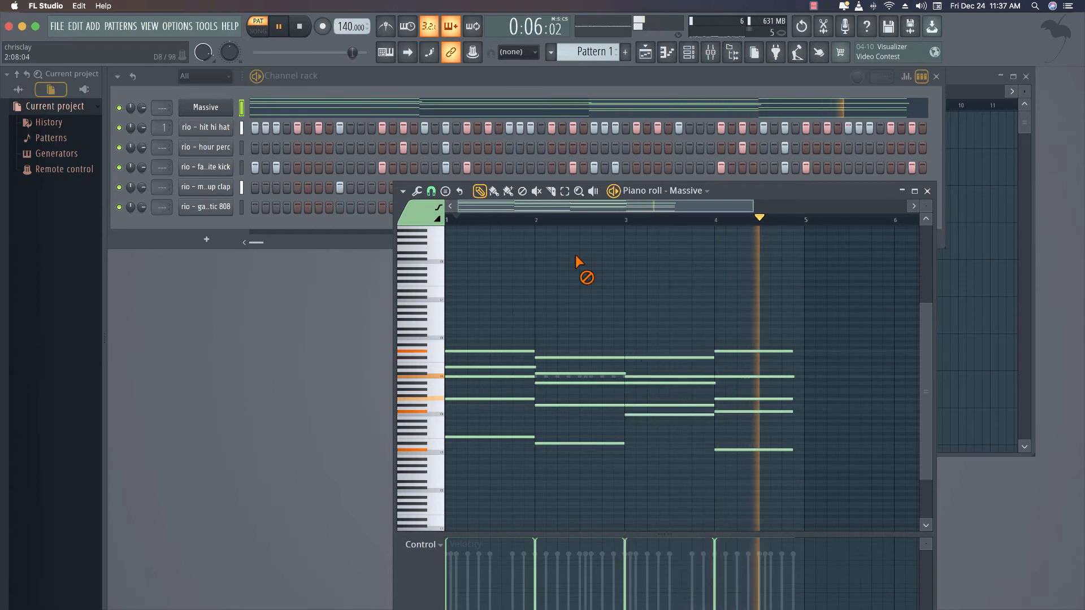
key(space)
scroll(462, 321, up, 4)
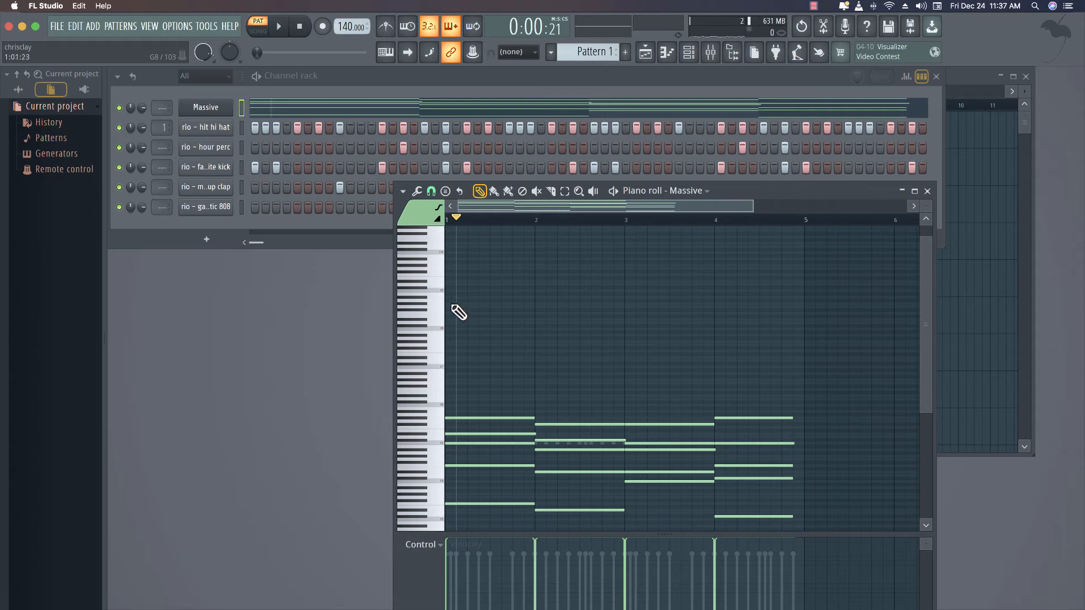
mouse_move(464, 323)
mouse_down()
mouse_move(472, 370)
mouse_move(497, 383)
mouse_up()
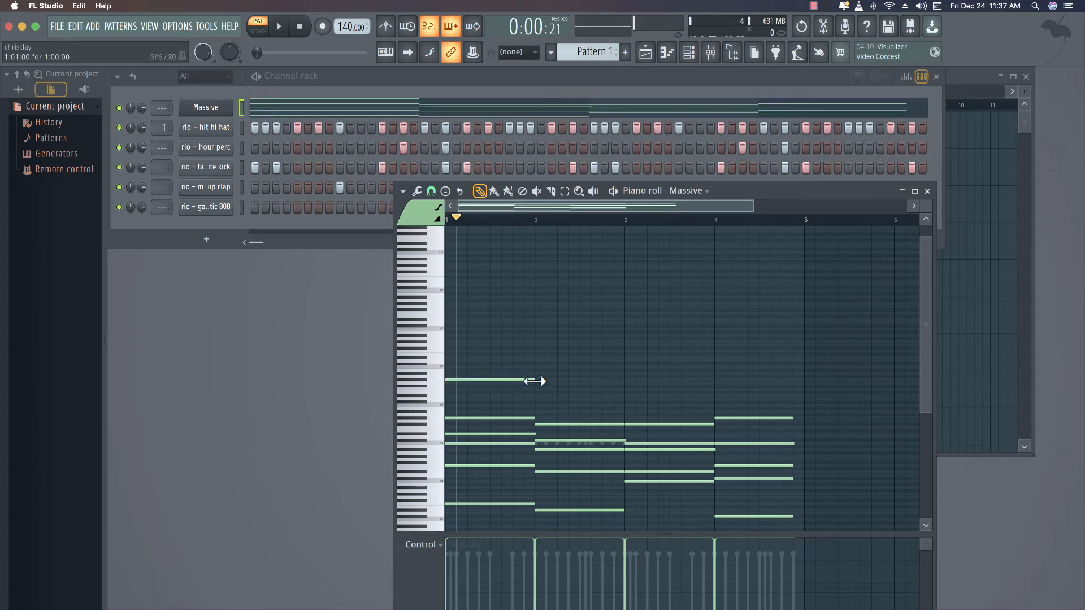
drag(926, 206, 926, 199)
key(space)
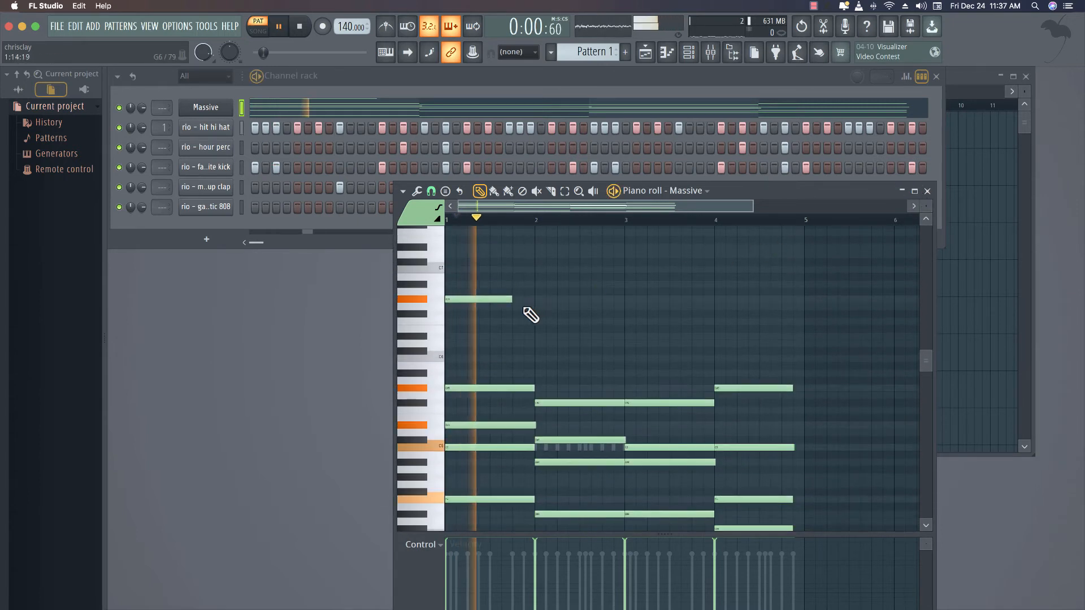
key(space)
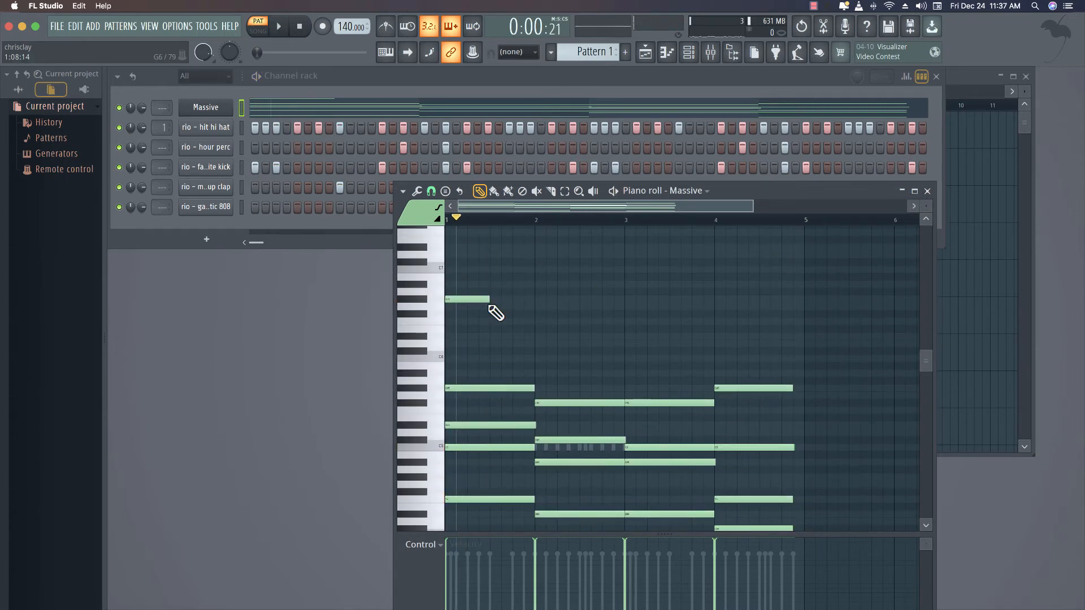
Add half-bar Massive melody notes G6 in the second half of bar 1 and D#6 at the start of bar 2.
click(490, 307)
key(space)
key(space)
key(space)
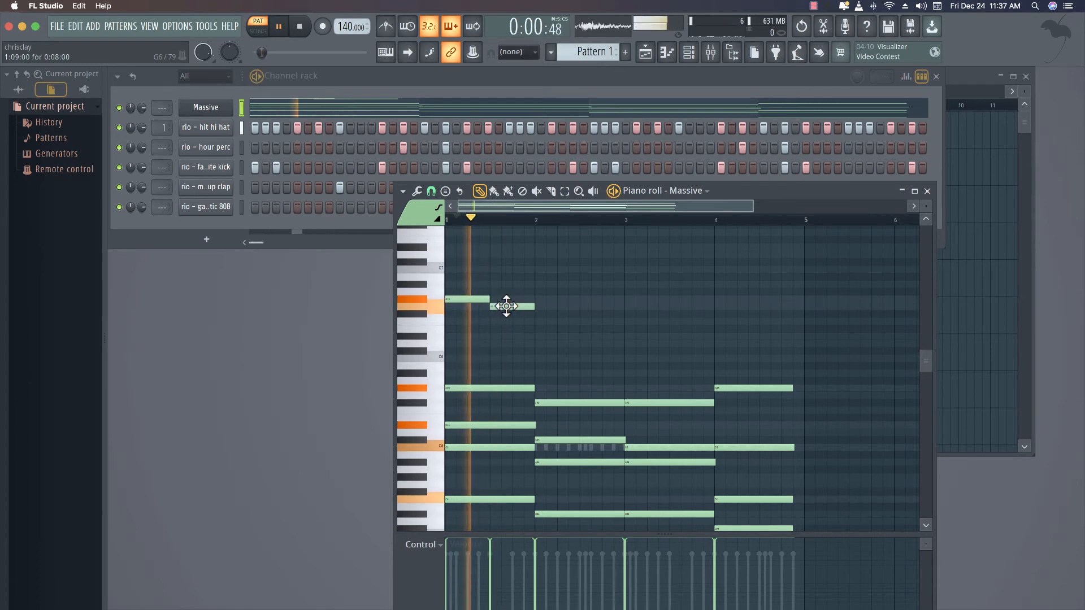
click(540, 336)
key(space)
key(space)
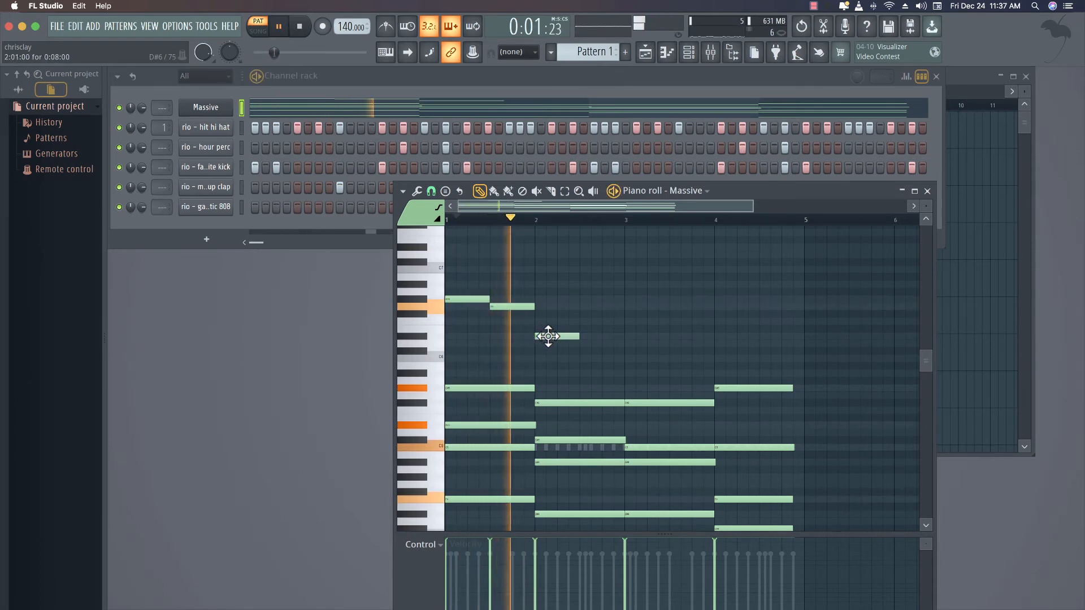
Try the melody without the G6 note in bar 1, then draw that note in again.
key(space)
key(space)
right_click(512, 307)
key(space)
key(space)
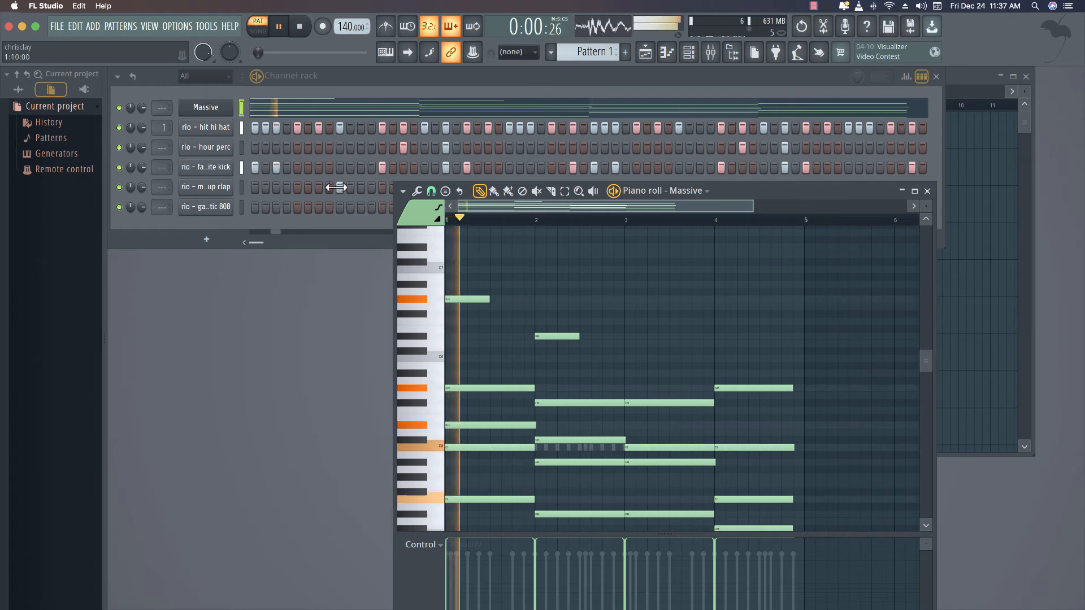
click(492, 307)
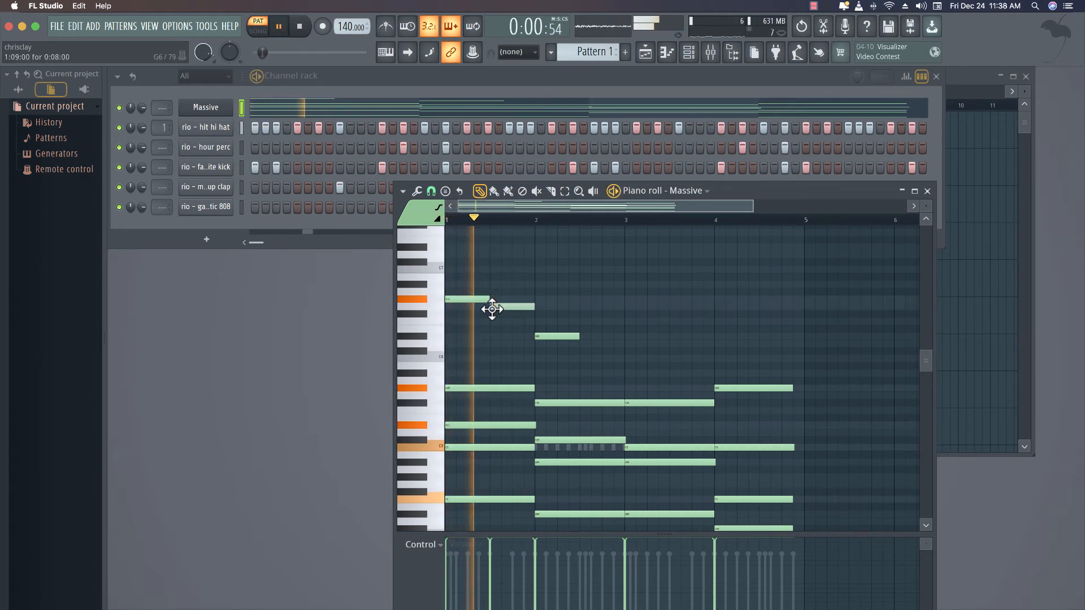
Continue the melody with half-bar notes C6 in the second half of bar 2, then F6 and G6 filling bar 3.
scroll(569, 368, up, 1)
click(588, 376)
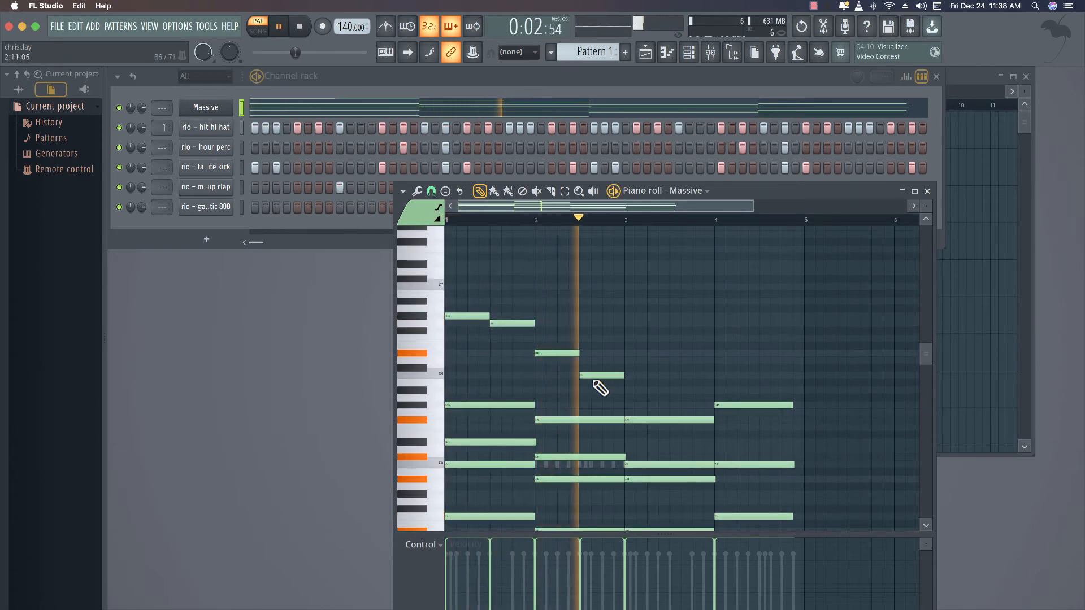
click(630, 337)
click(667, 323)
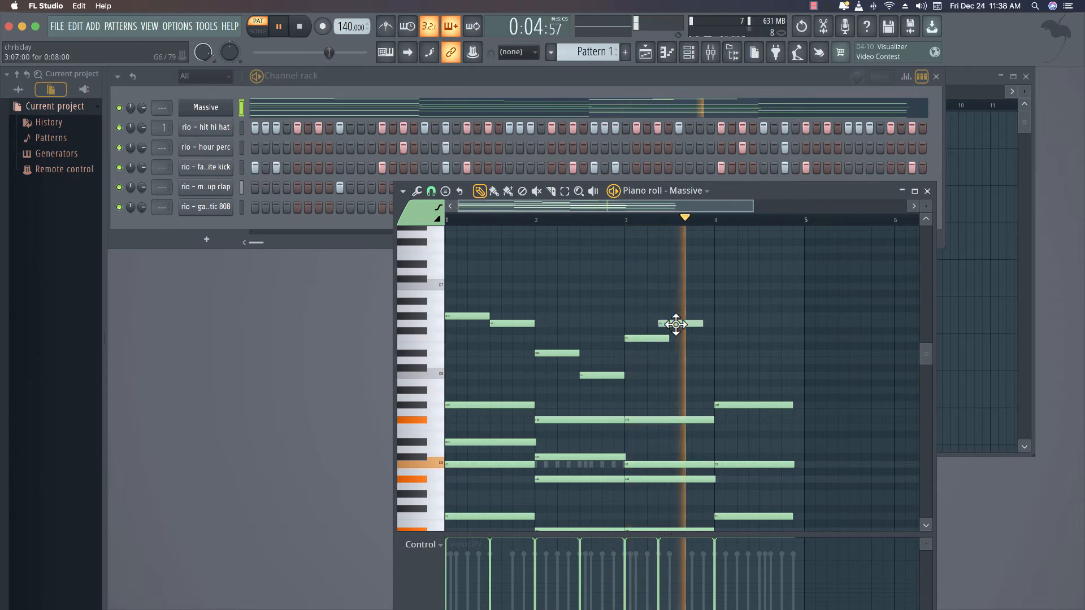
drag(676, 324, 687, 324)
key(space)
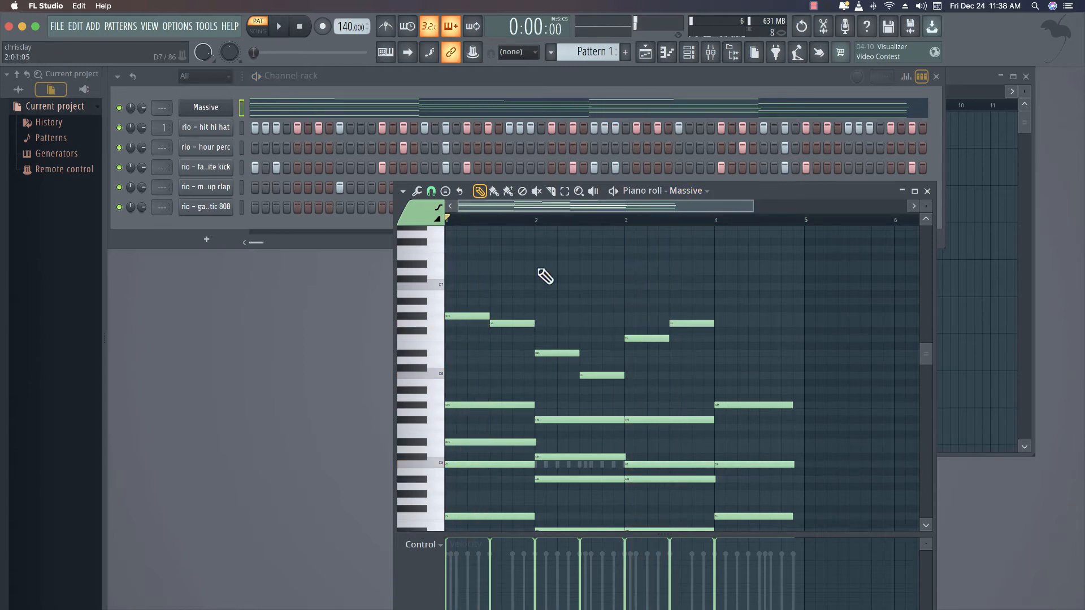
Set the piano roll's scale highlighting to Black Notes.
click(402, 191)
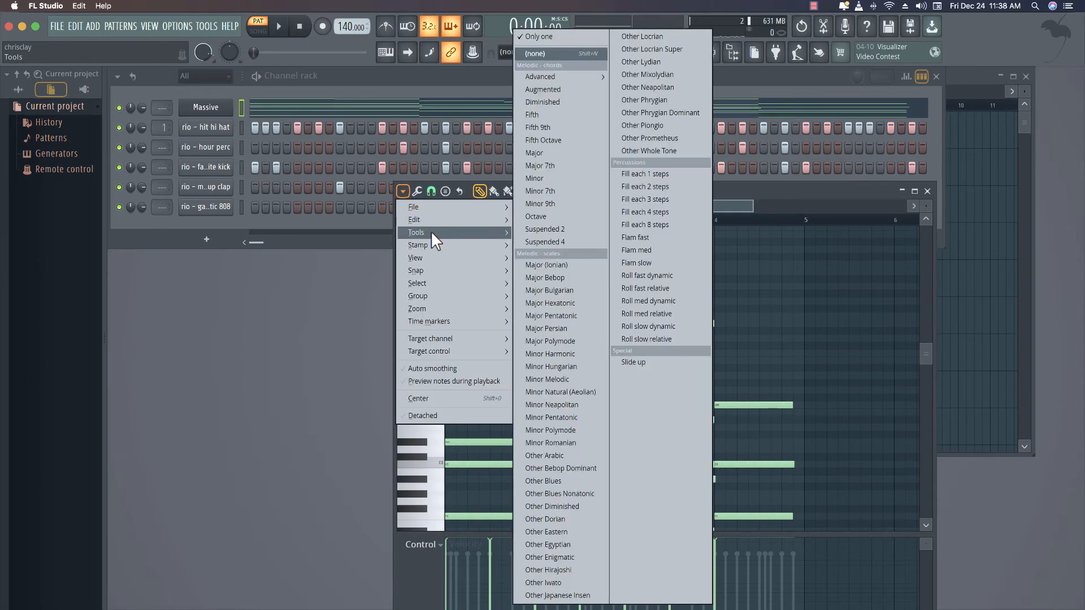
mouse_move(432, 232)
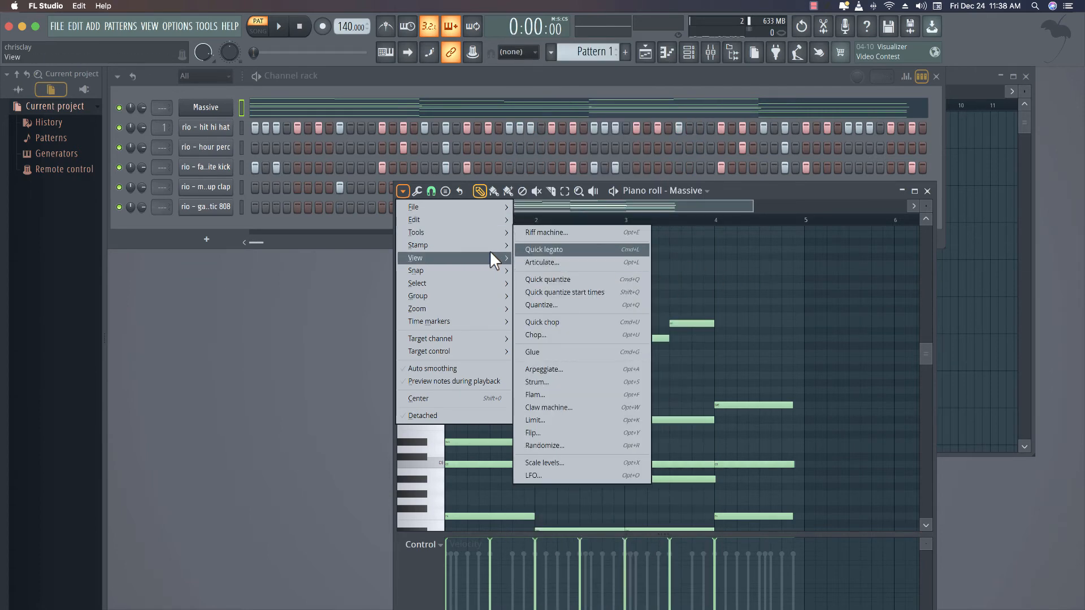
mouse_move(466, 254)
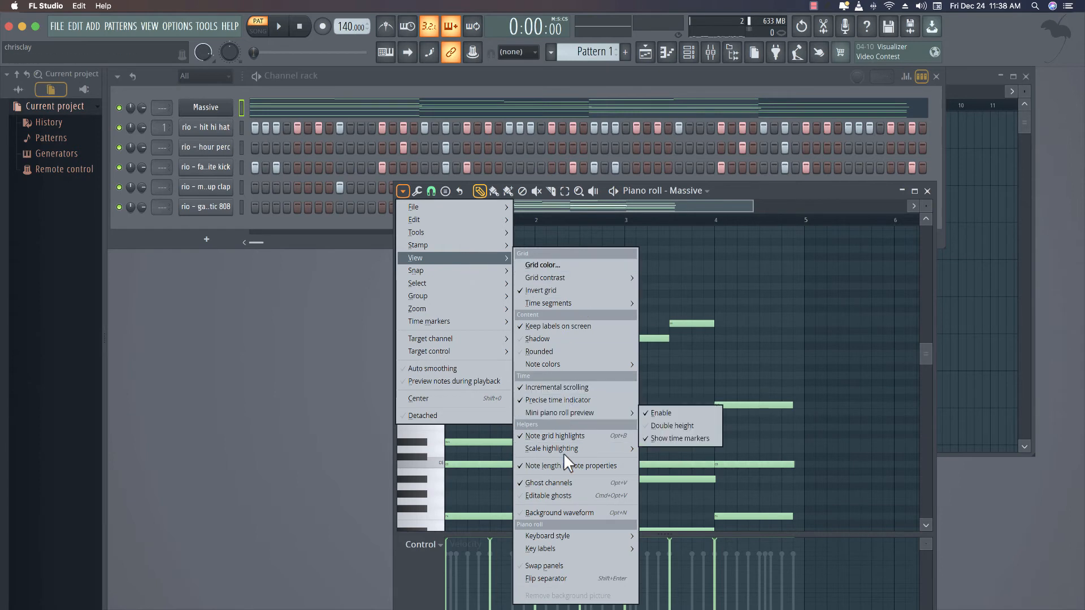
mouse_move(566, 450)
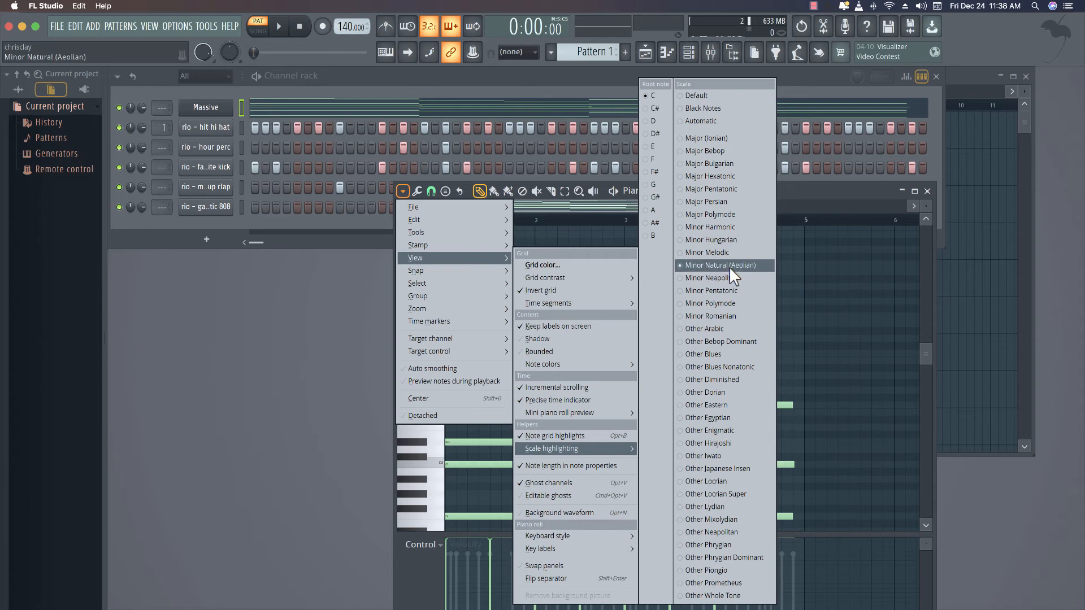
click(704, 108)
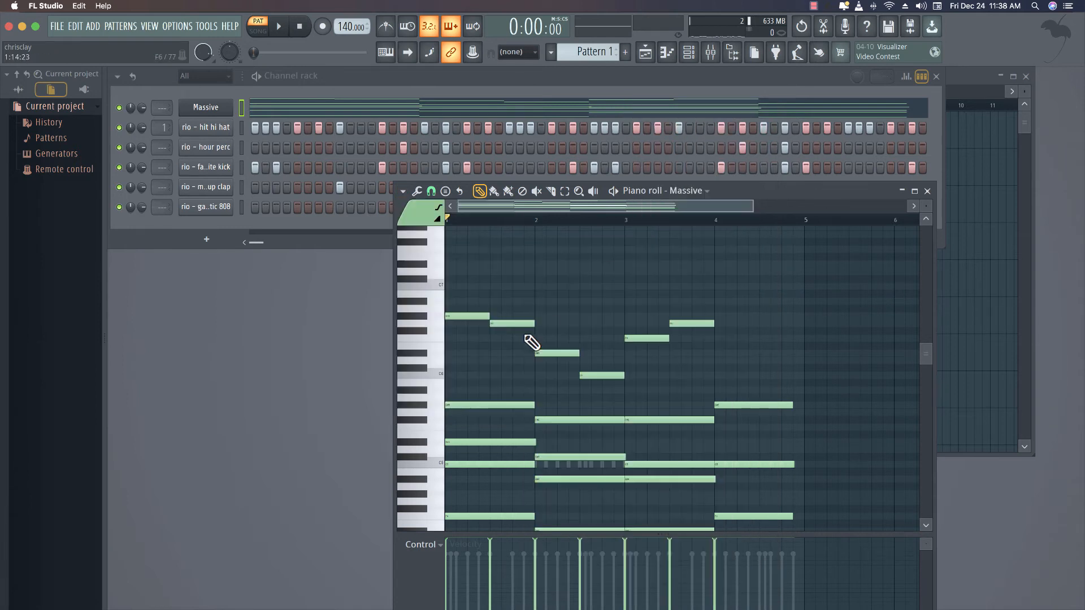
Complete the melody in bar 4 with half-bar notes D#6 and F6 while the pattern plays.
key(space)
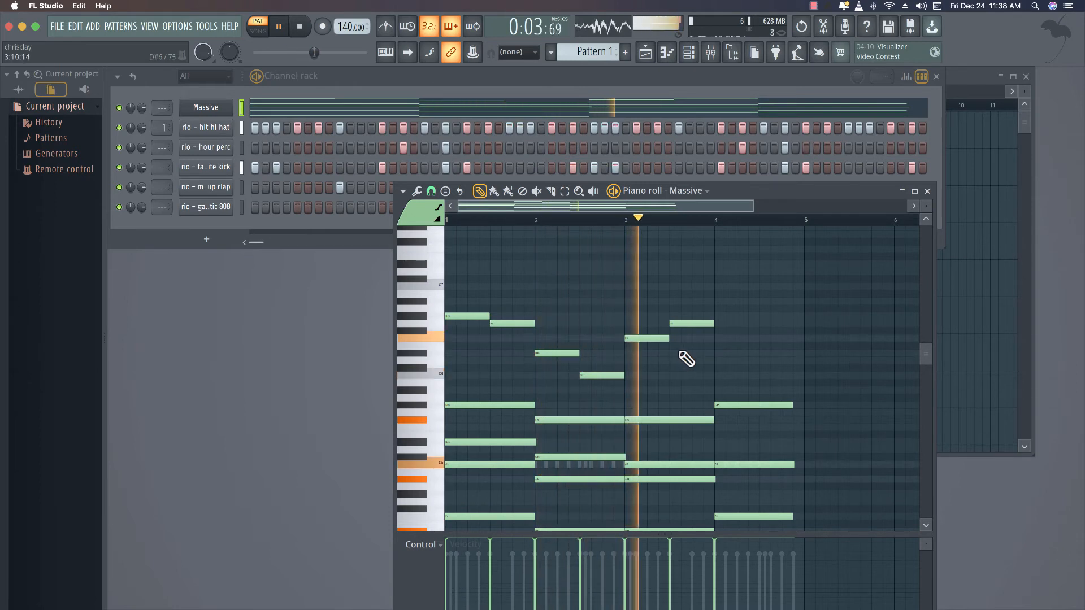
click(724, 355)
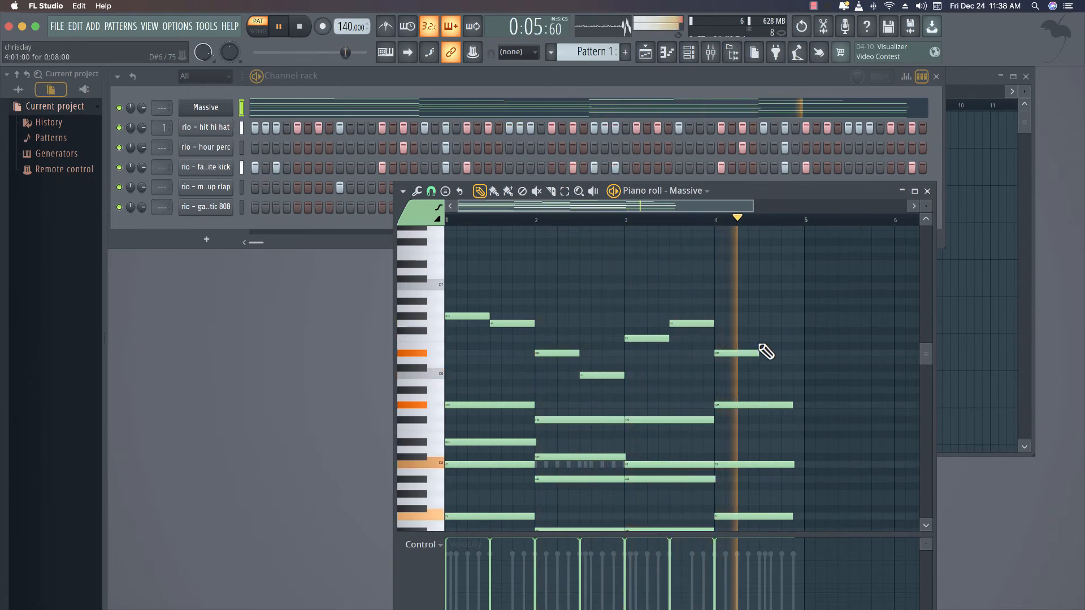
click(763, 339)
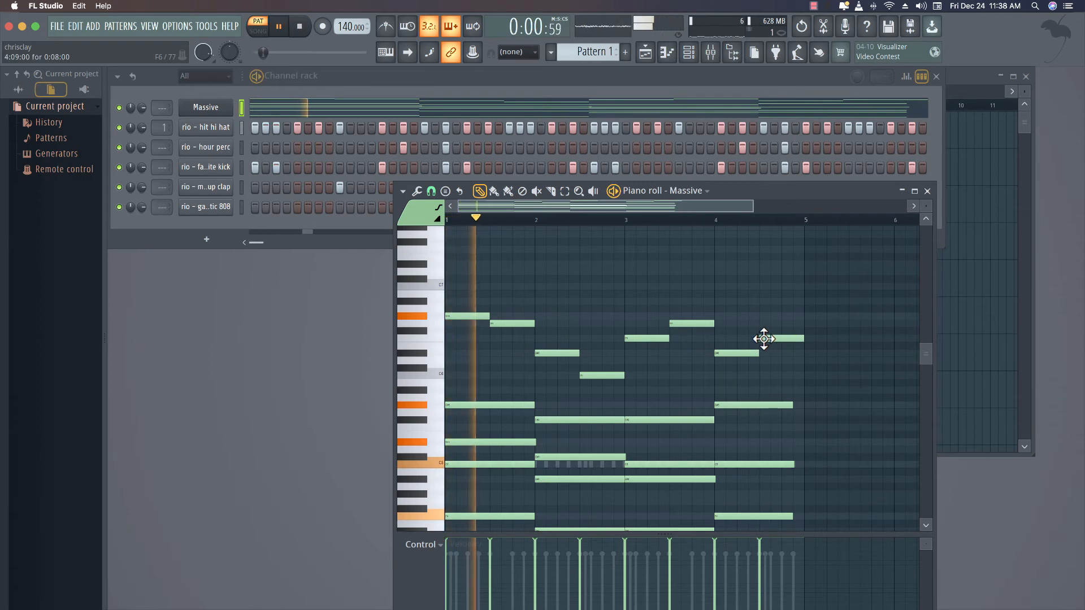
key(space)
Cut all eight upper melody notes out of the Massive piano roll and close it.
drag(817, 303, 394, 383)
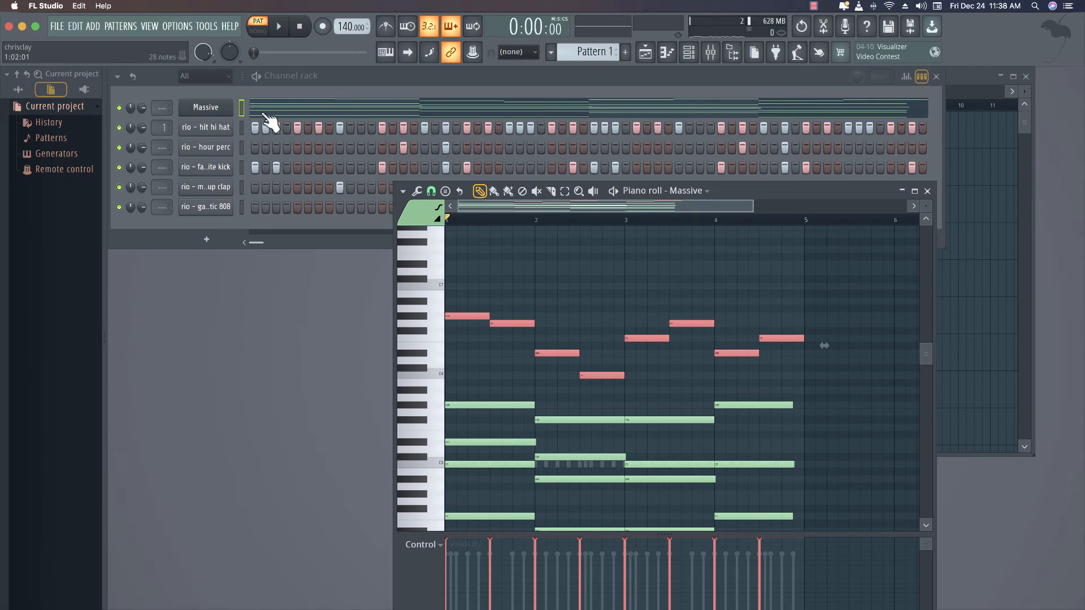
key(Delete)
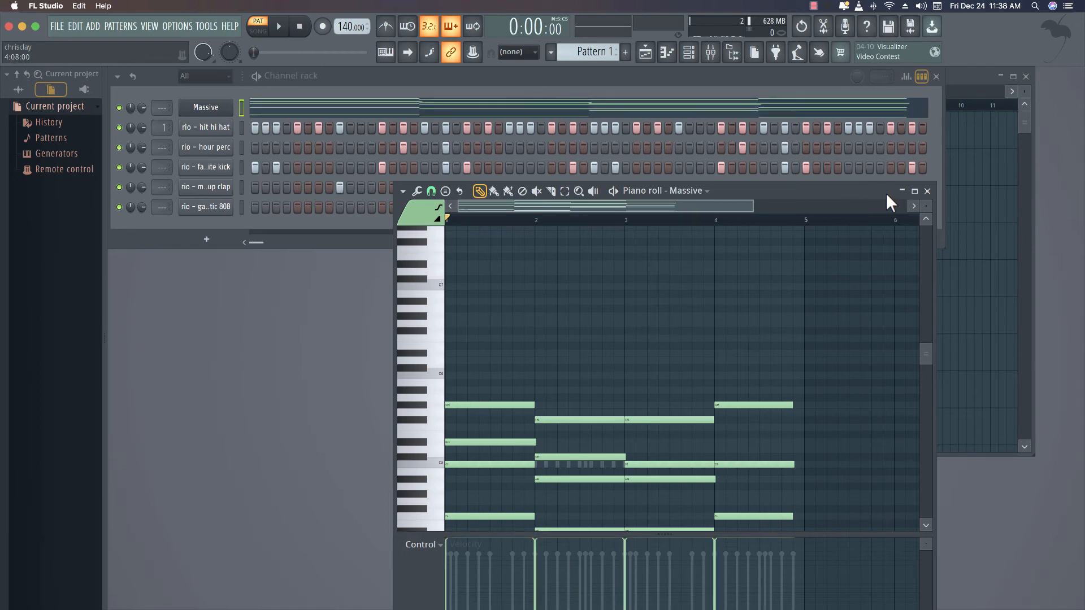
click(927, 191)
Insert a Serum channel and load its lead preset LD HelloKitty [CFA].
right_click(226, 107)
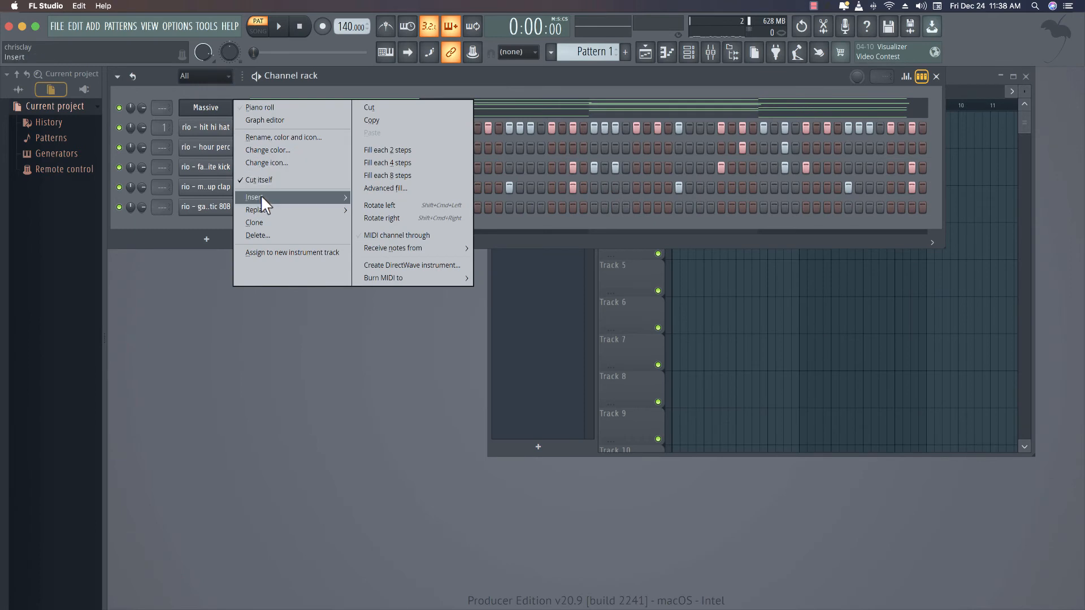
mouse_move(260, 196)
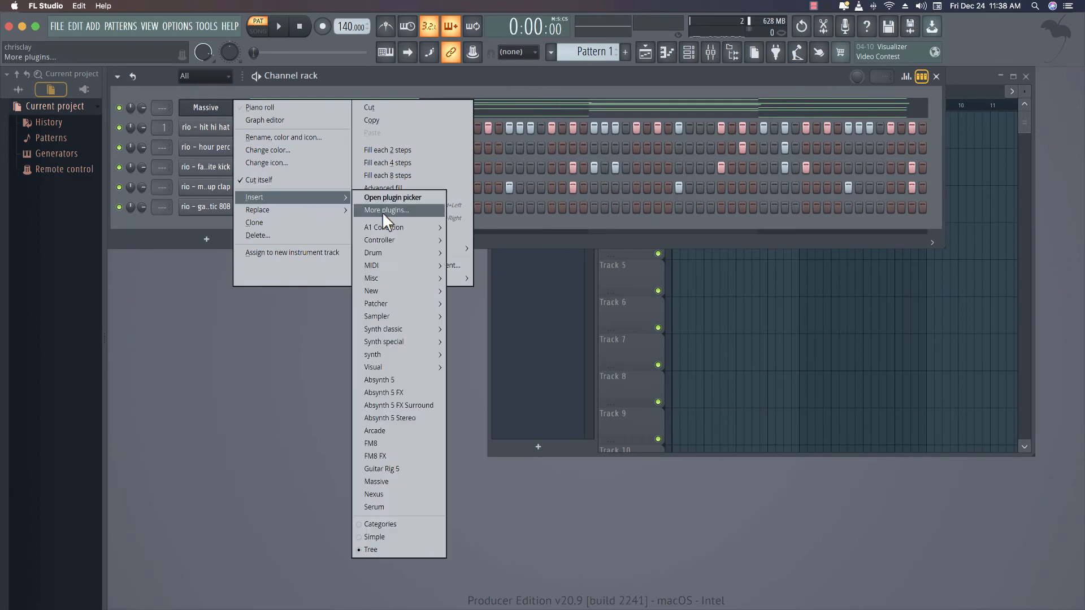
click(391, 507)
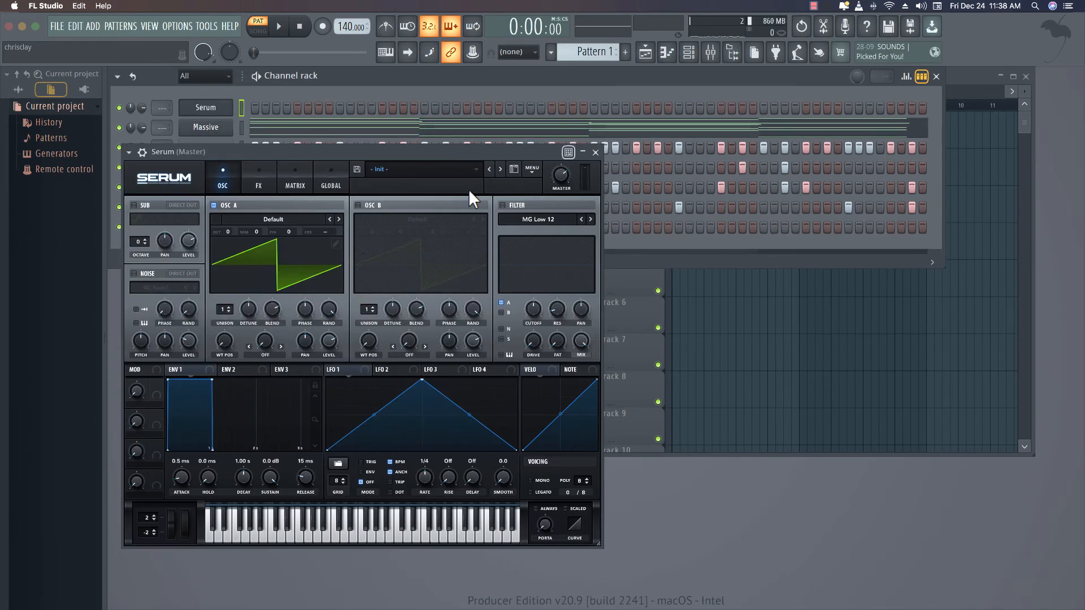
click(423, 169)
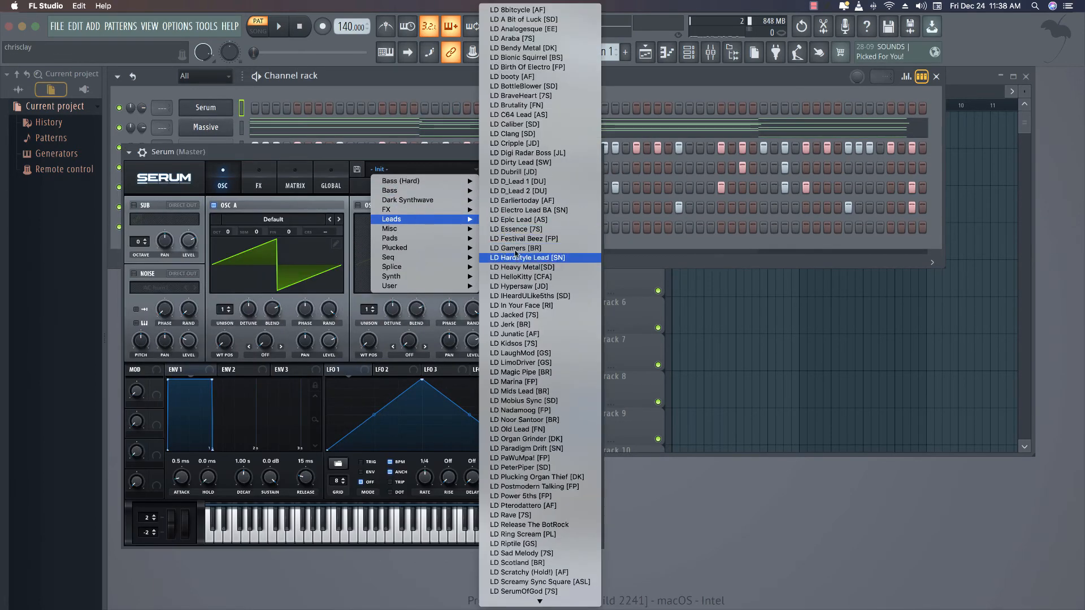
click(522, 277)
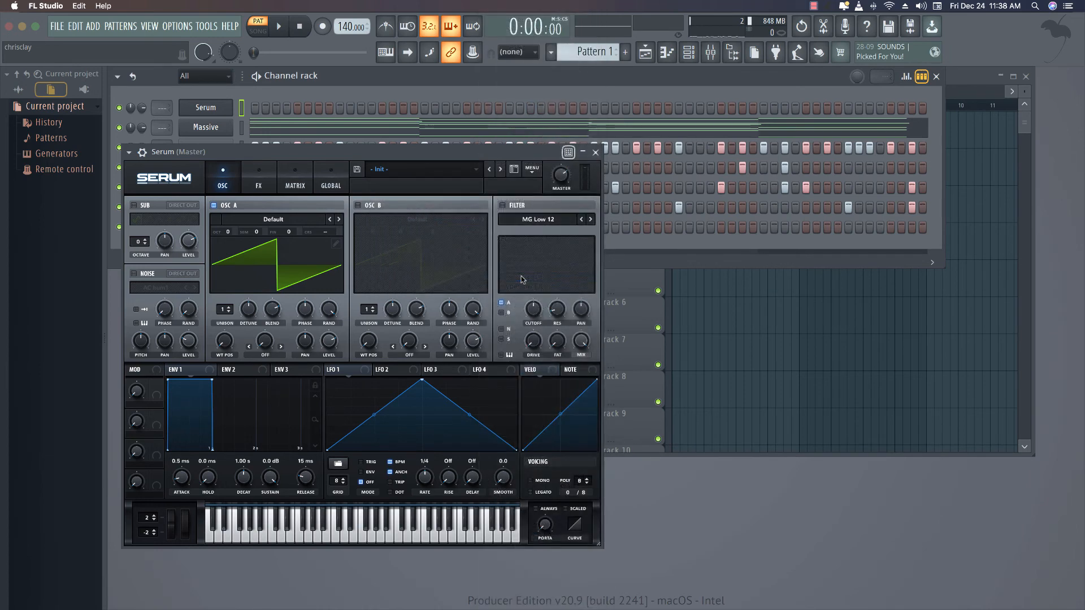
Paste the cut melody into Serum's piano roll, play it with the chords and drums, and return to the channel rack.
right_click(218, 108)
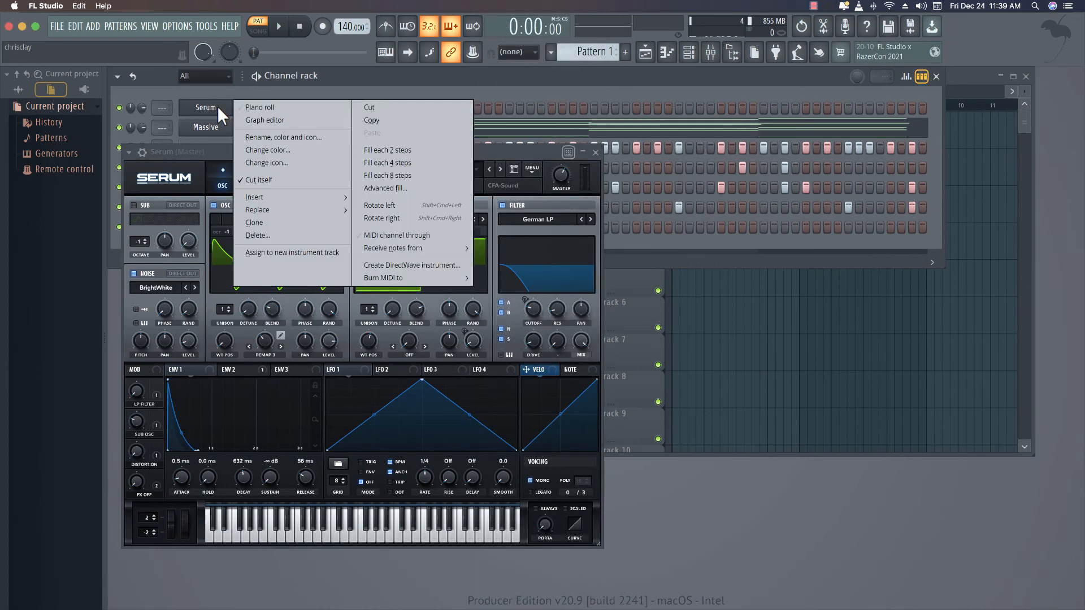
click(251, 106)
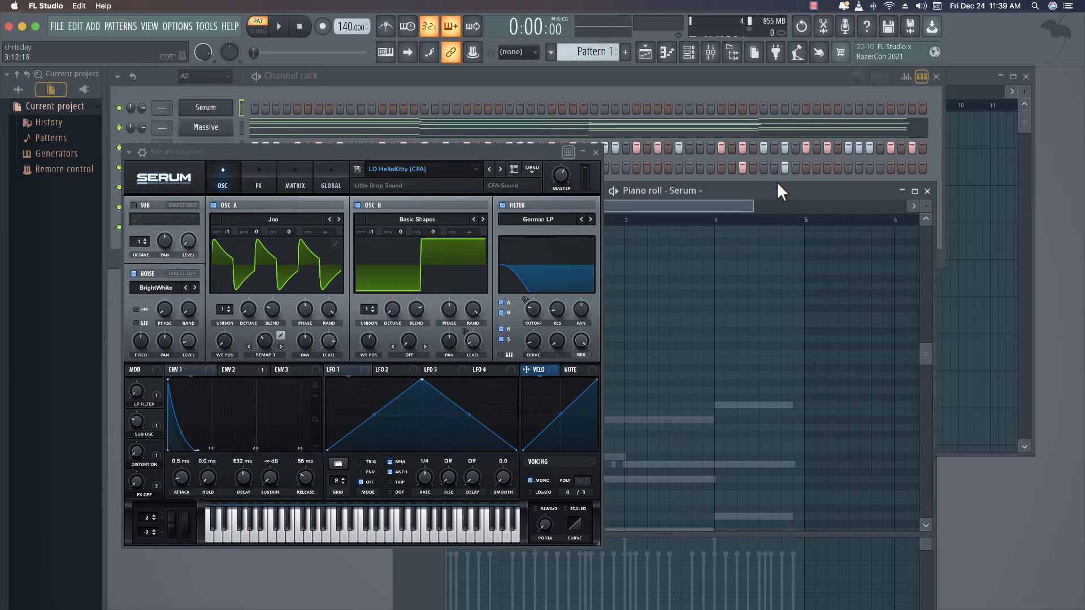
double_click(890, 191)
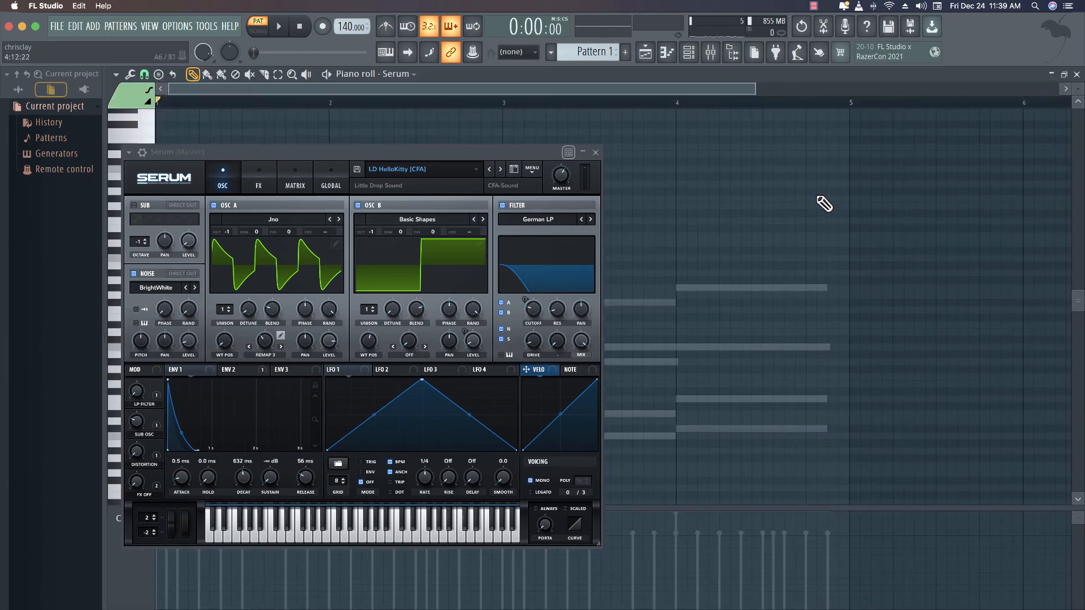
click(596, 152)
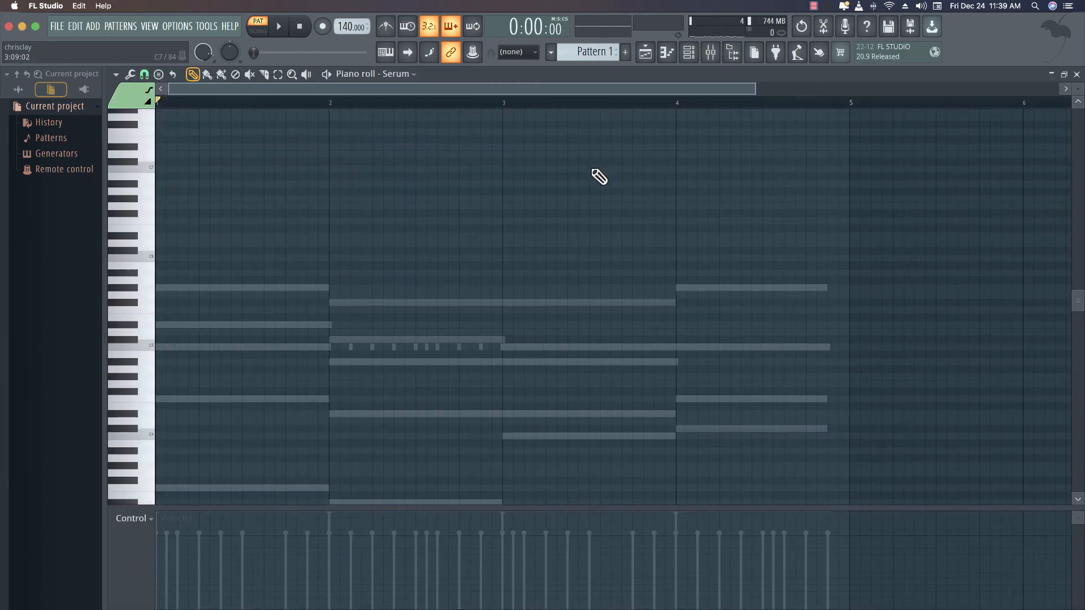
key(space)
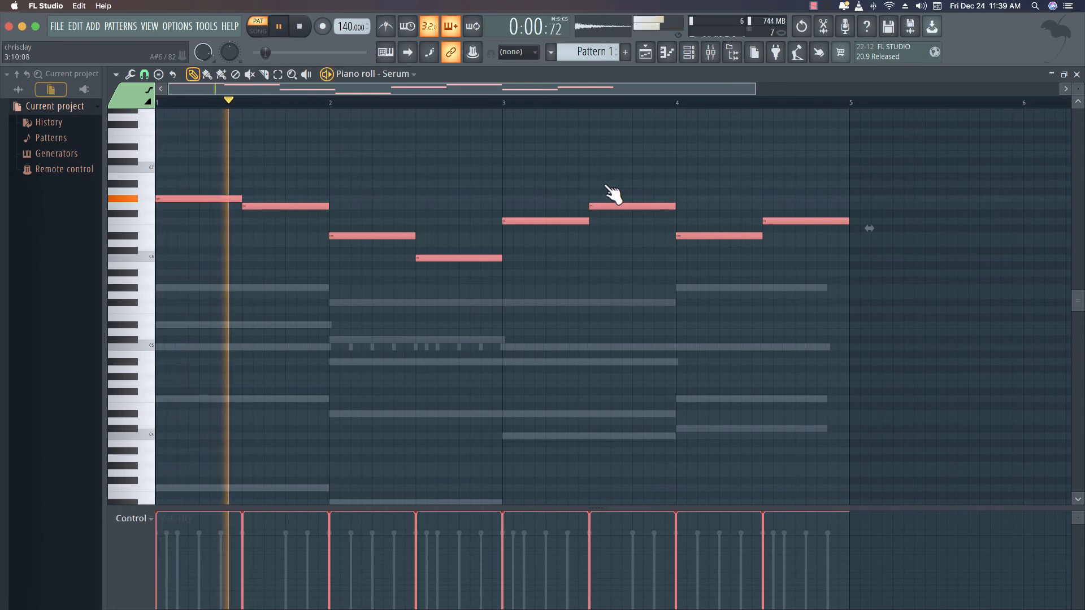
click(1077, 75)
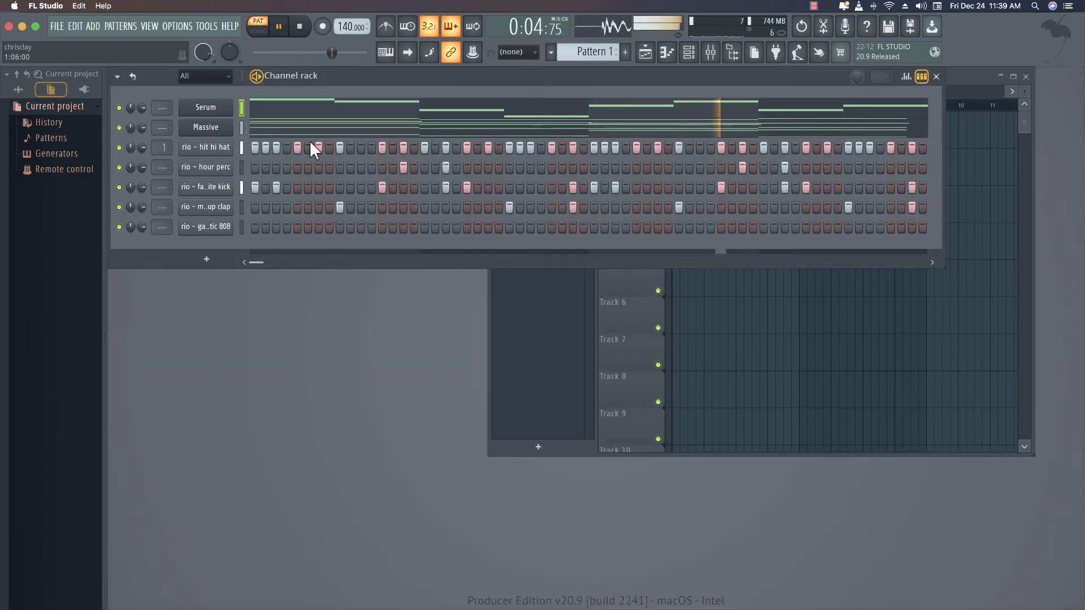
Stop playback and cut all Serum and Massive notes from Pattern 1, keeping the drum steps.
key(space)
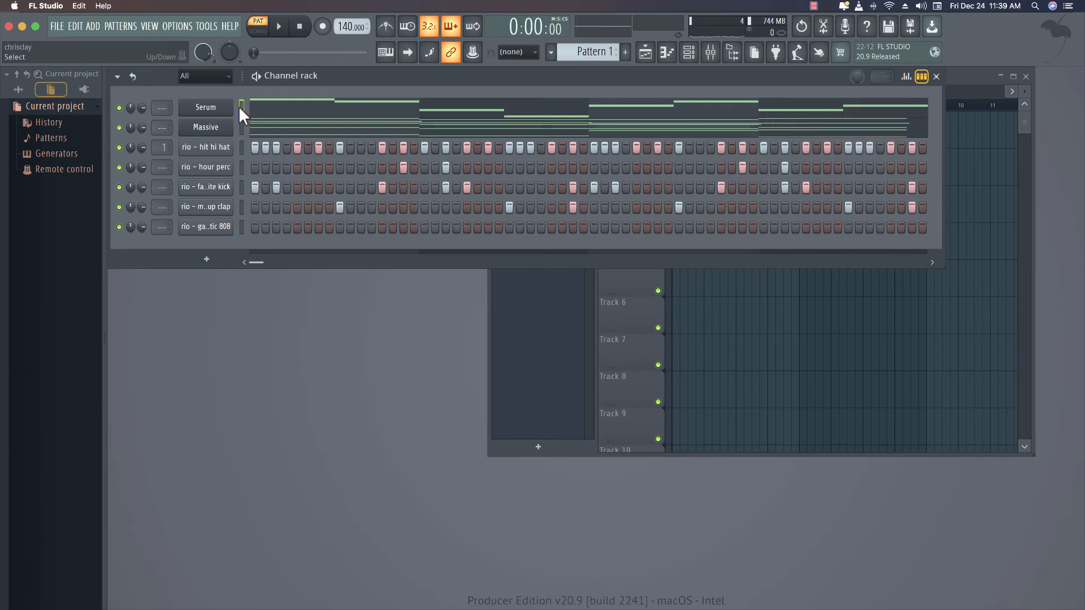
key(super+x)
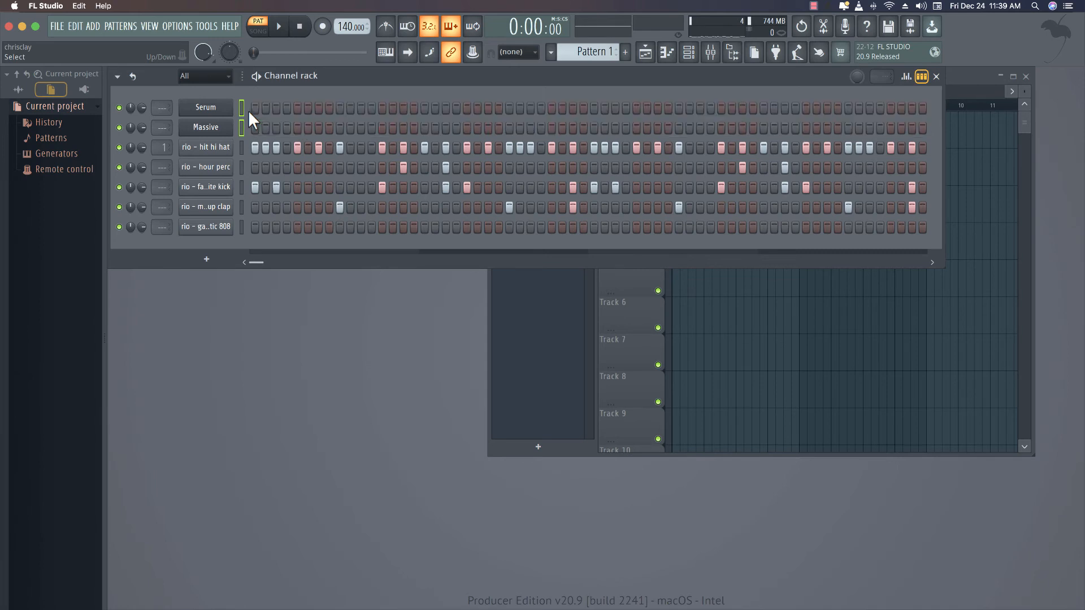
key(space)
key(space)
Open Massive's piano roll and place a half-bar note at the start of bar 1, auditioning C4 and settling on C5.
right_click(229, 126)
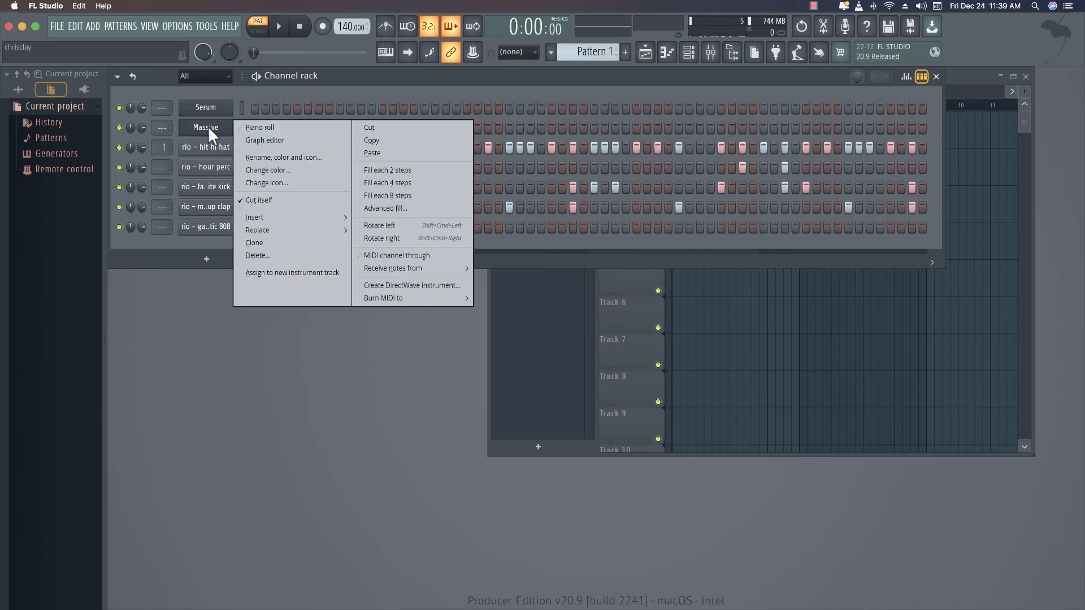
click(283, 131)
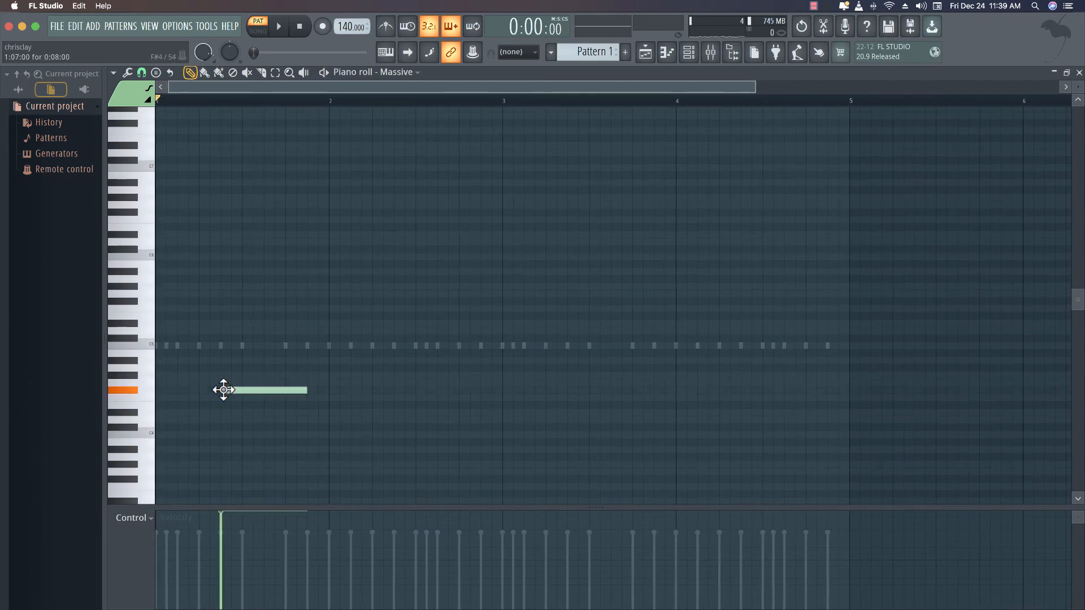
drag(221, 386, 113, 386)
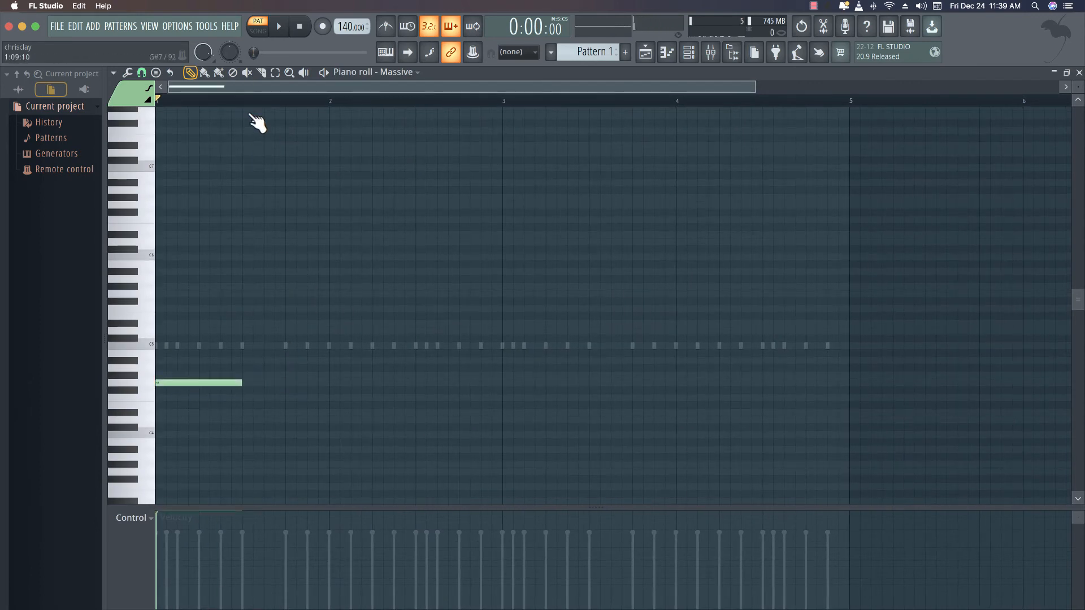
scroll(260, 87, up, 6)
scroll(260, 87, down, 3)
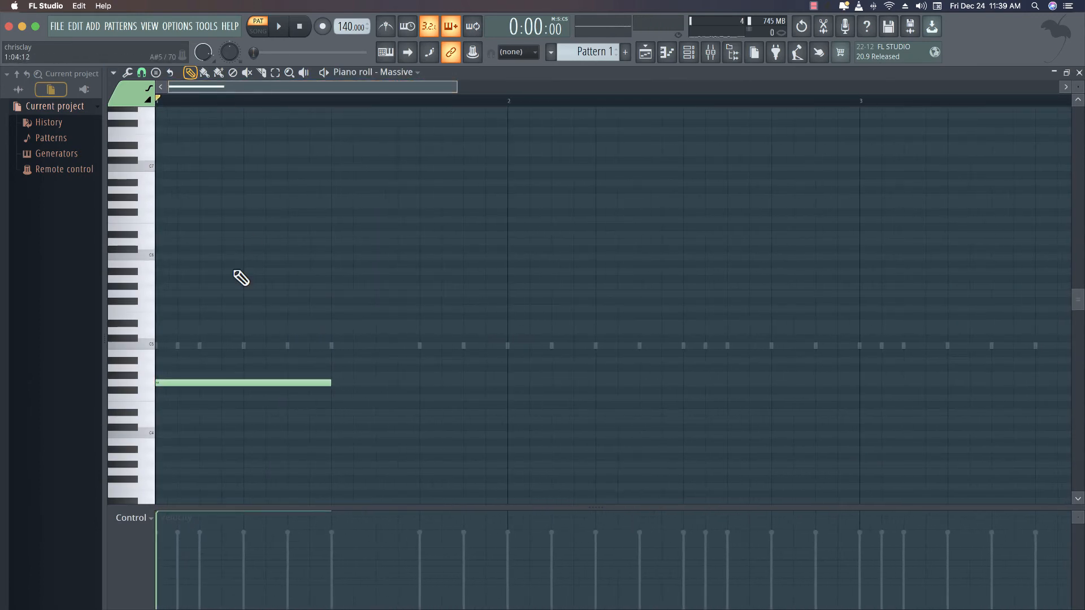
drag(188, 381, 169, 439)
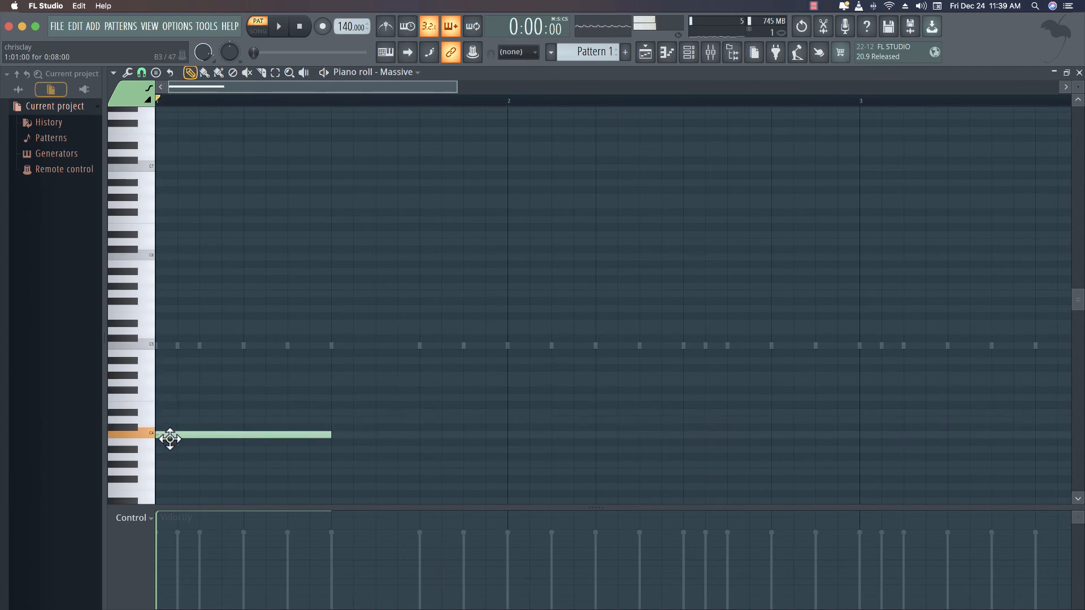
key(space)
key(space)
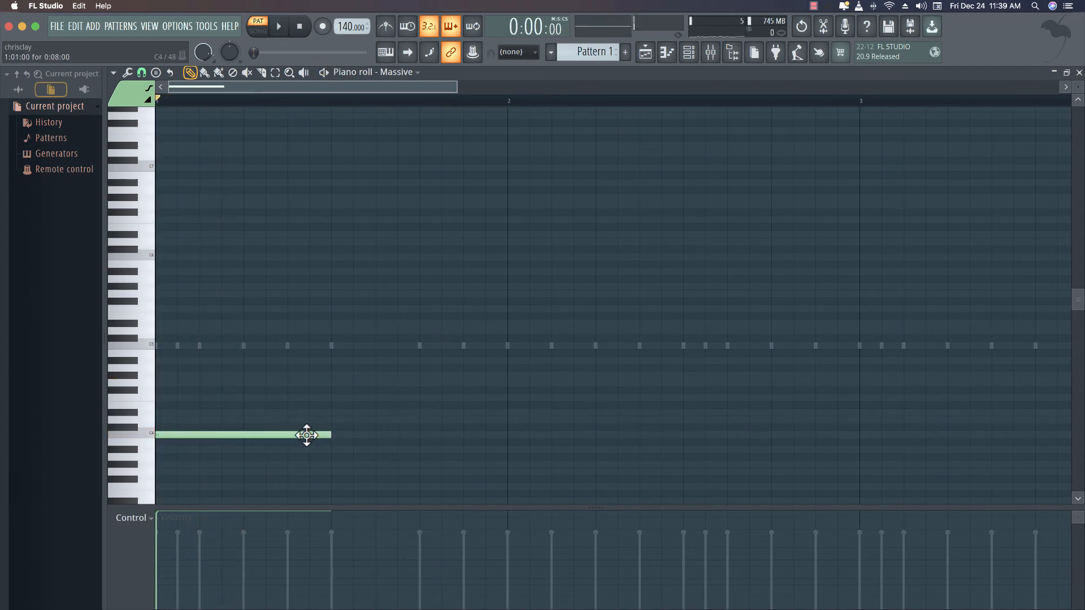
drag(307, 435, 269, 347)
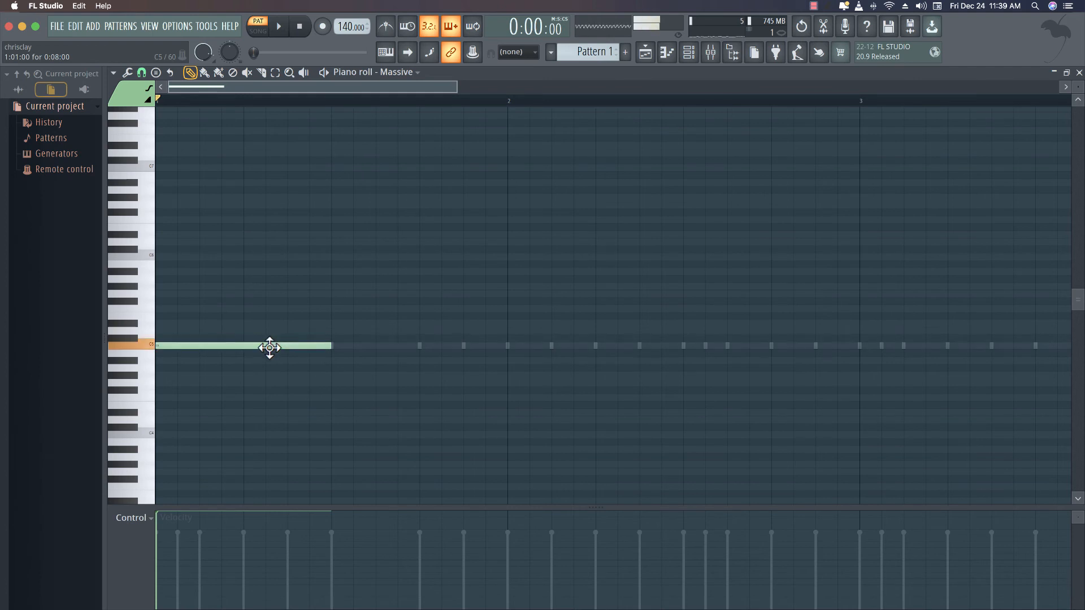
key(space)
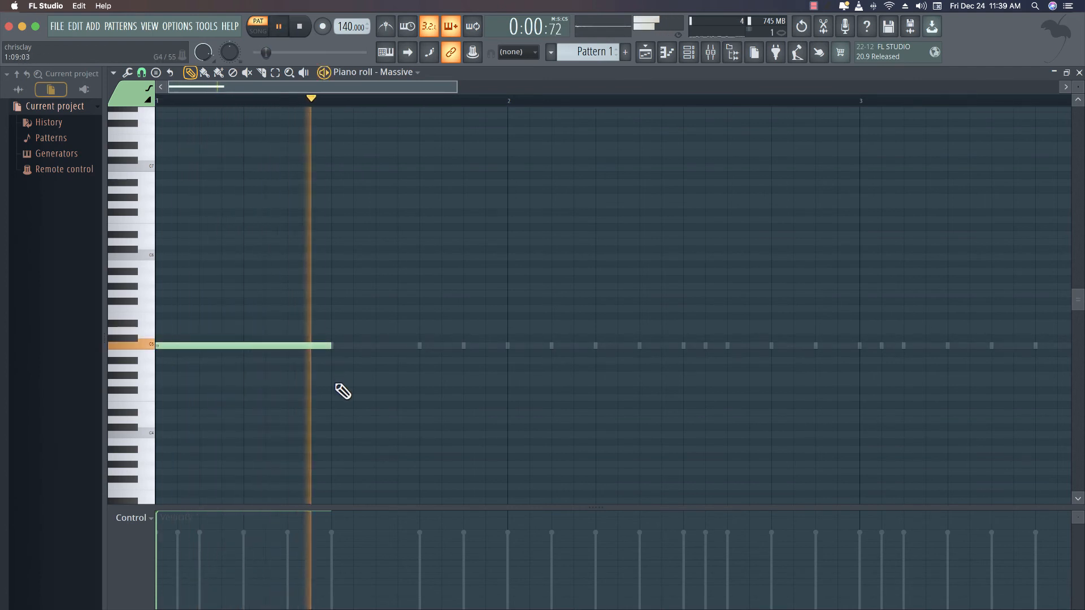
key(space)
Continue the root line with half-bar notes F4, G#4 and G4 through bar 2, and play it back.
click(333, 397)
click(510, 376)
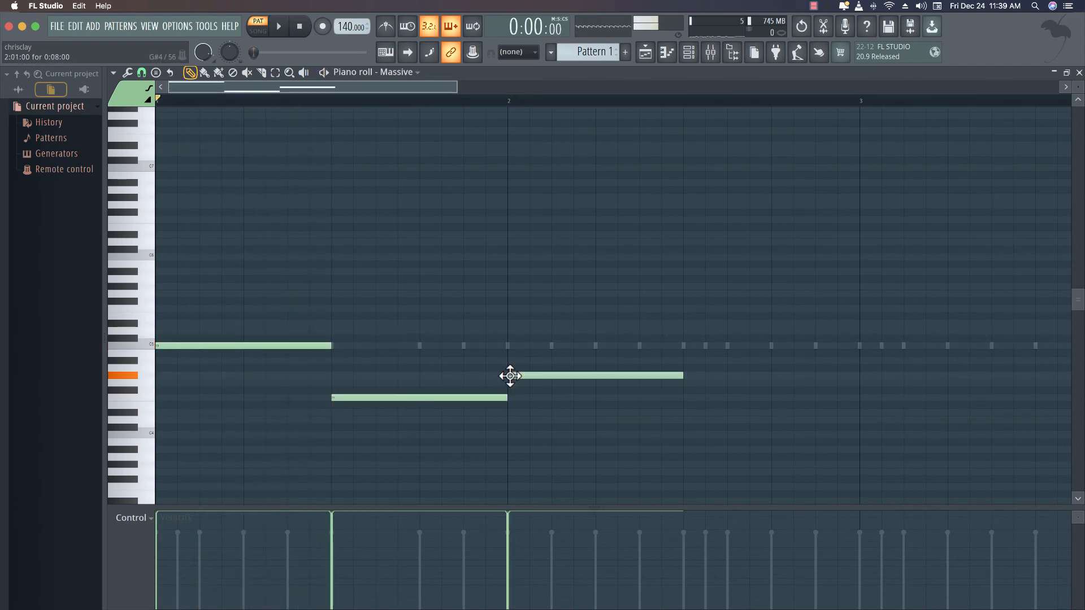
mouse_move(681, 367)
mouse_down()
mouse_move(681, 359)
mouse_move(697, 385)
mouse_up()
key(space)
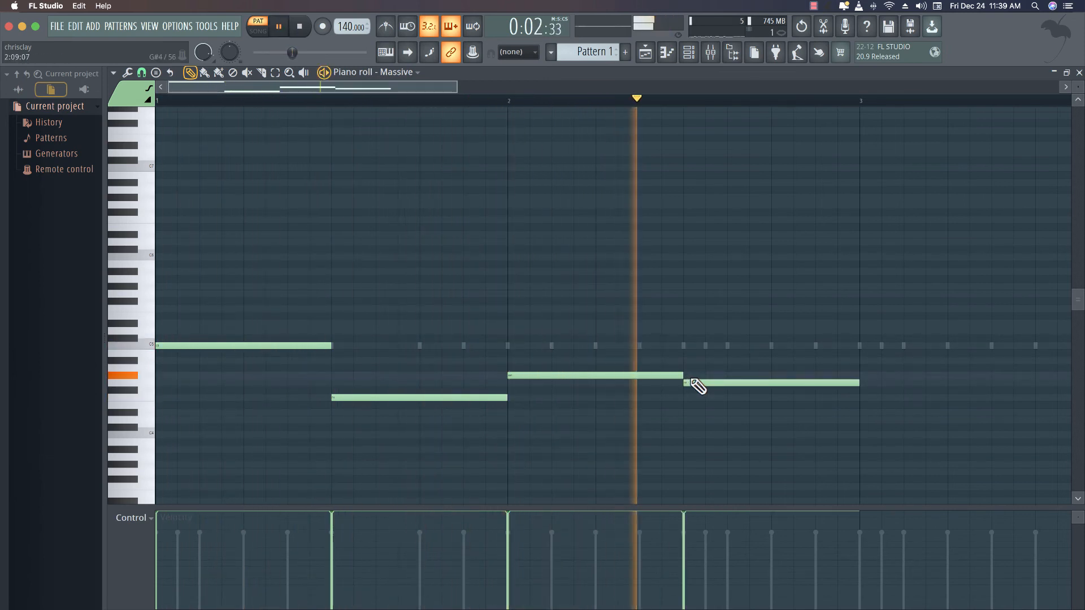
key(space)
Build triads over the four roots by adding D#5 and G5, G#4 and C5, C5 and D#5, A#4 and D5, and play them.
drag(223, 323, 105, 324)
drag(186, 294, 107, 294)
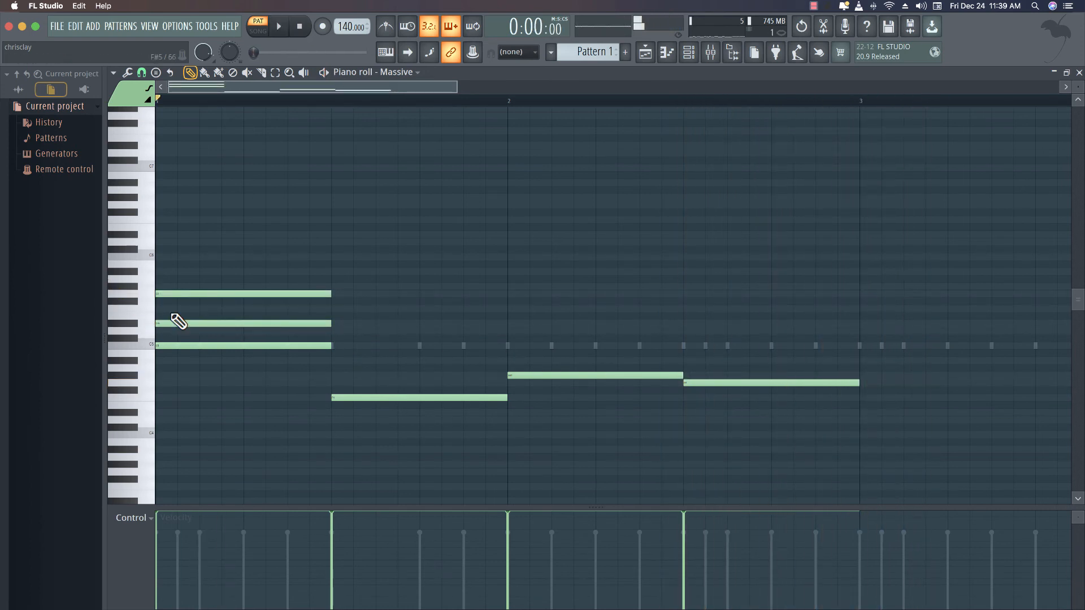
drag(338, 375, 333, 347)
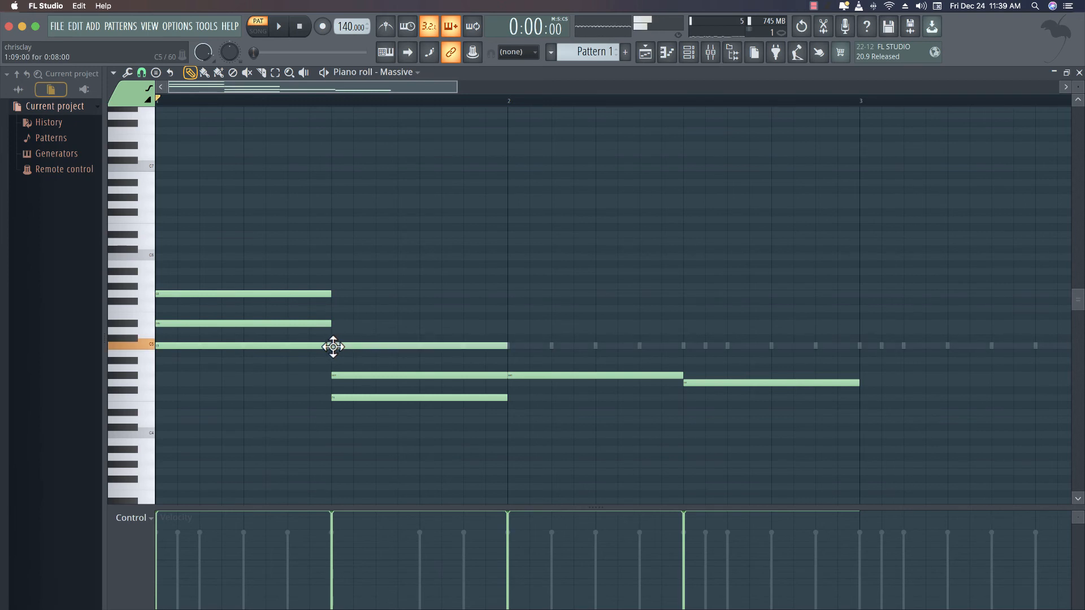
drag(519, 344, 515, 345)
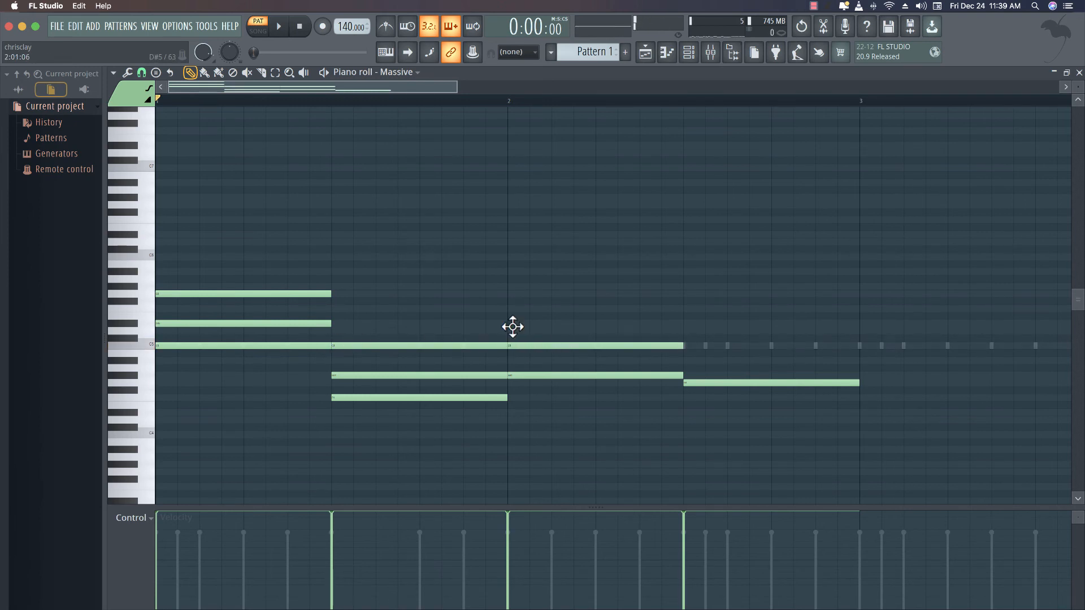
click(513, 327)
drag(687, 360, 688, 361)
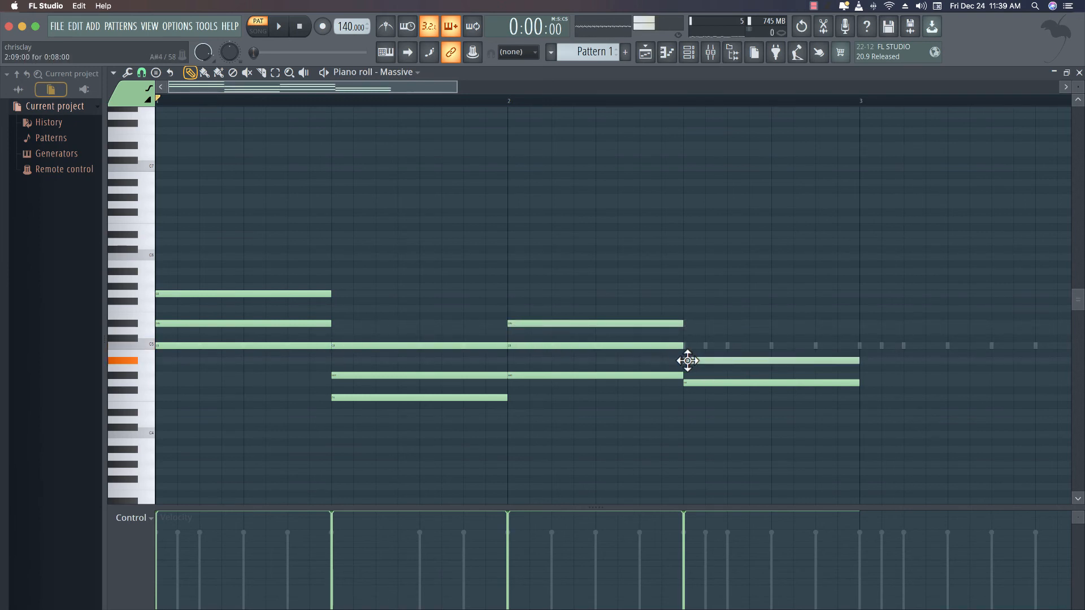
click(687, 332)
key(space)
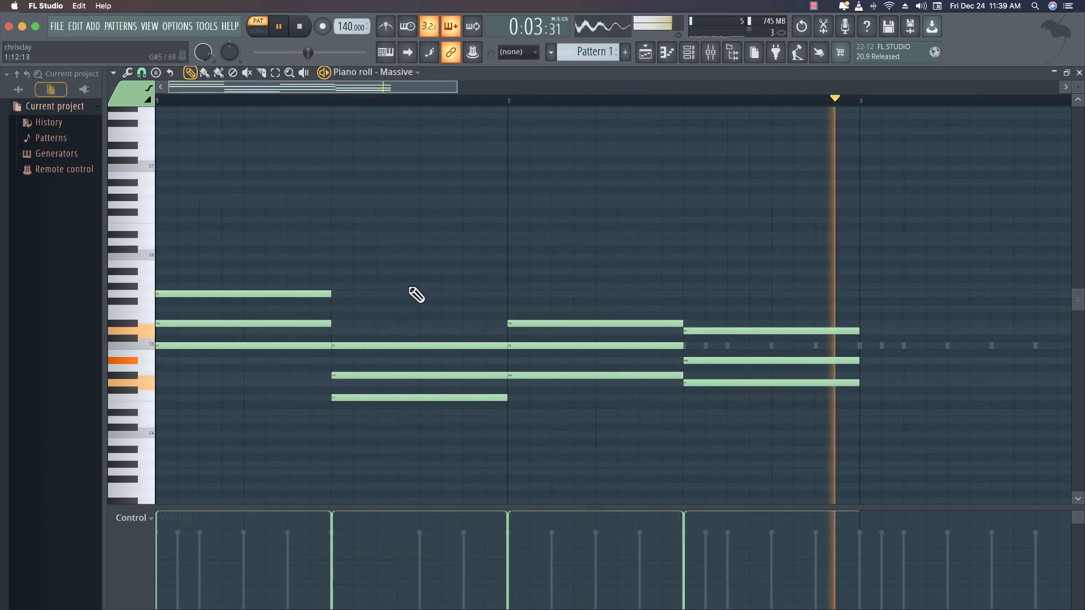
key(space)
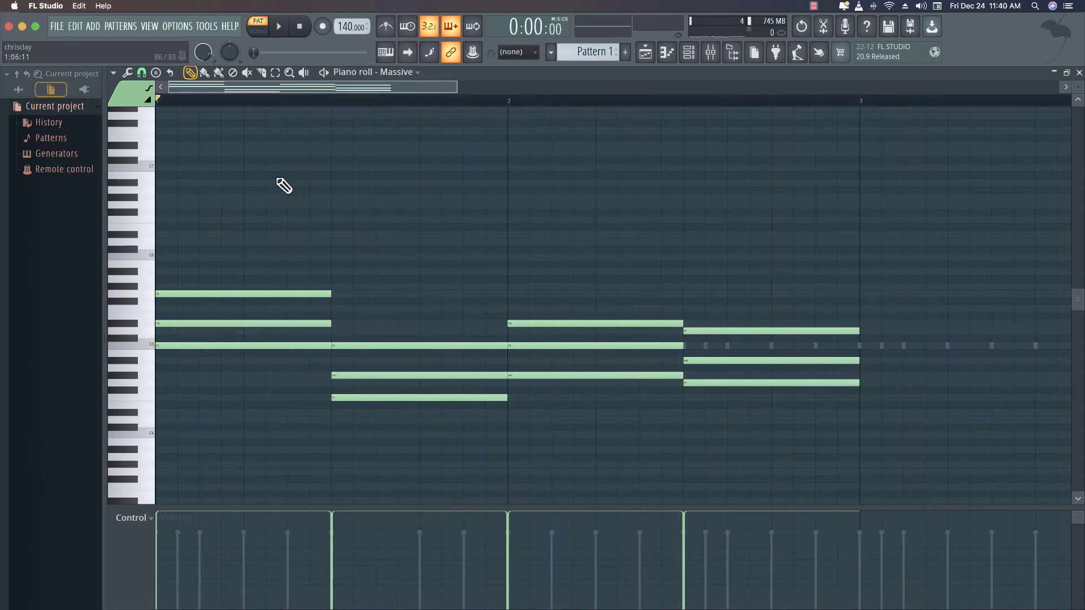
Add a fourth note on top of each chord: A#5, D#5, G5 and F5, each half a bar long.
click(189, 271)
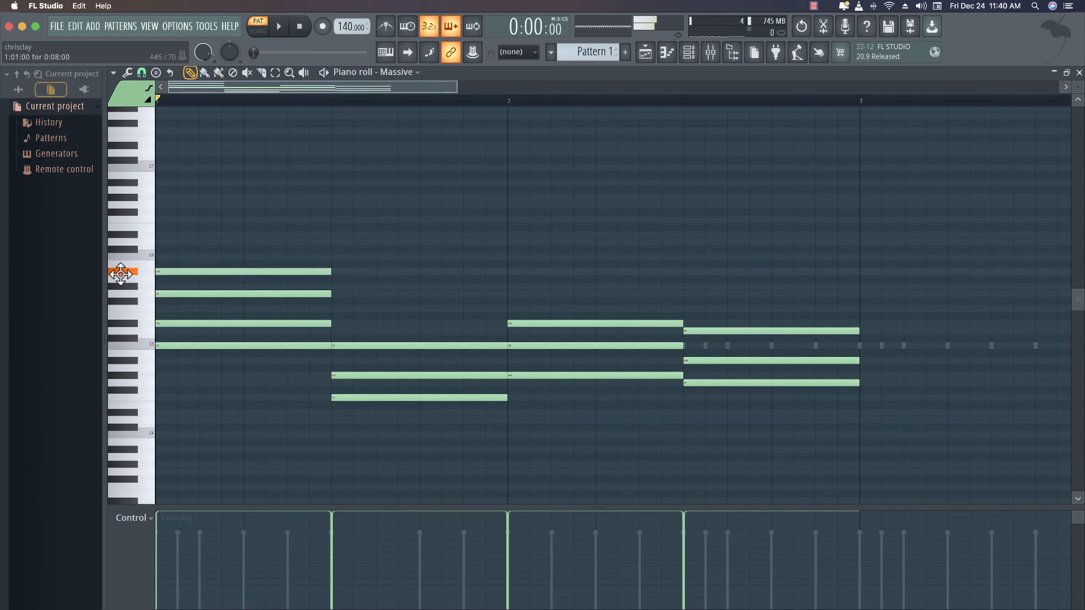
drag(340, 308, 333, 327)
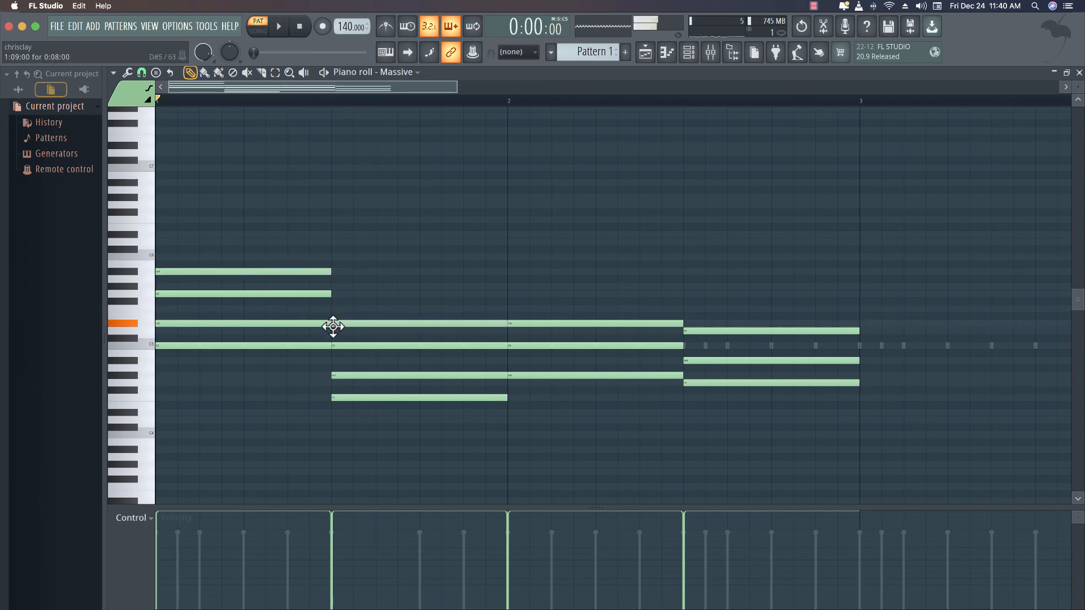
click(509, 293)
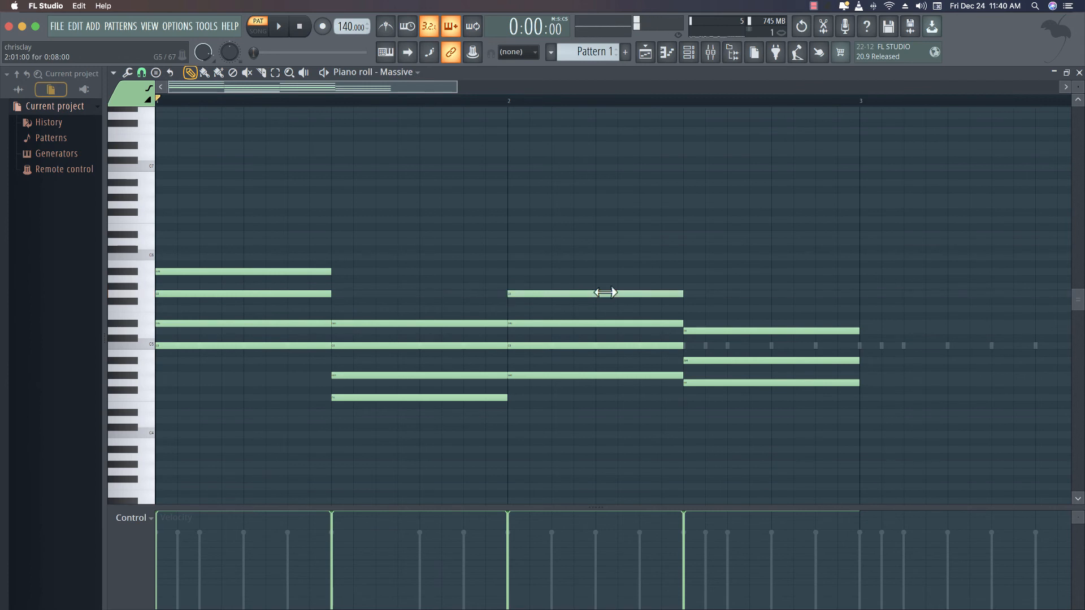
mouse_move(694, 310)
mouse_down()
mouse_move(682, 308)
mouse_move(709, 308)
mouse_up()
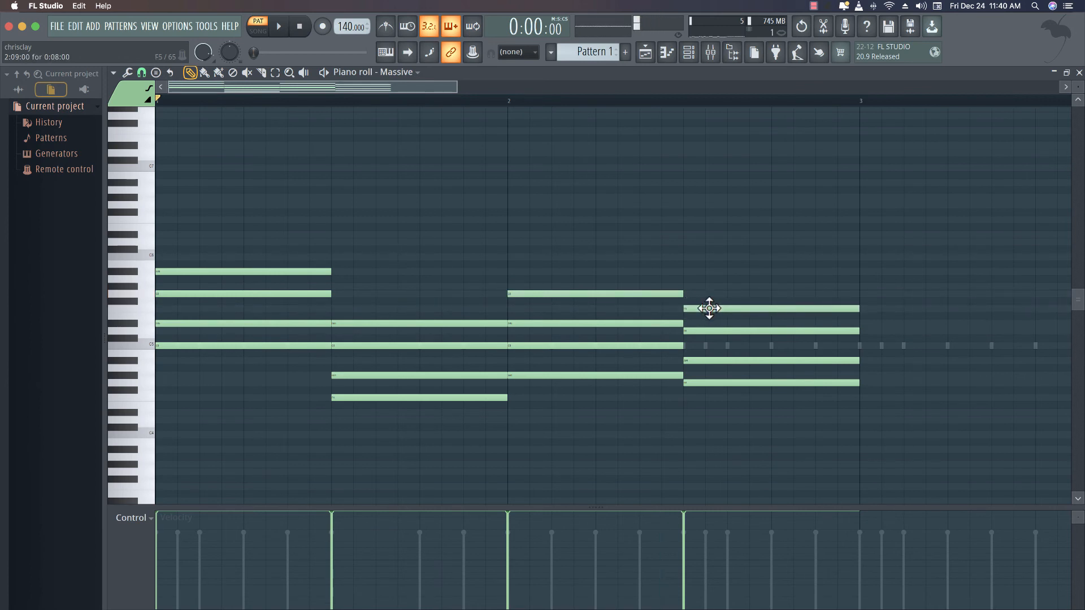
Raise the three C5 notes and the last chord's A#4 by one octave, deselect them, and play the chords.
drag(884, 343, 153, 378)
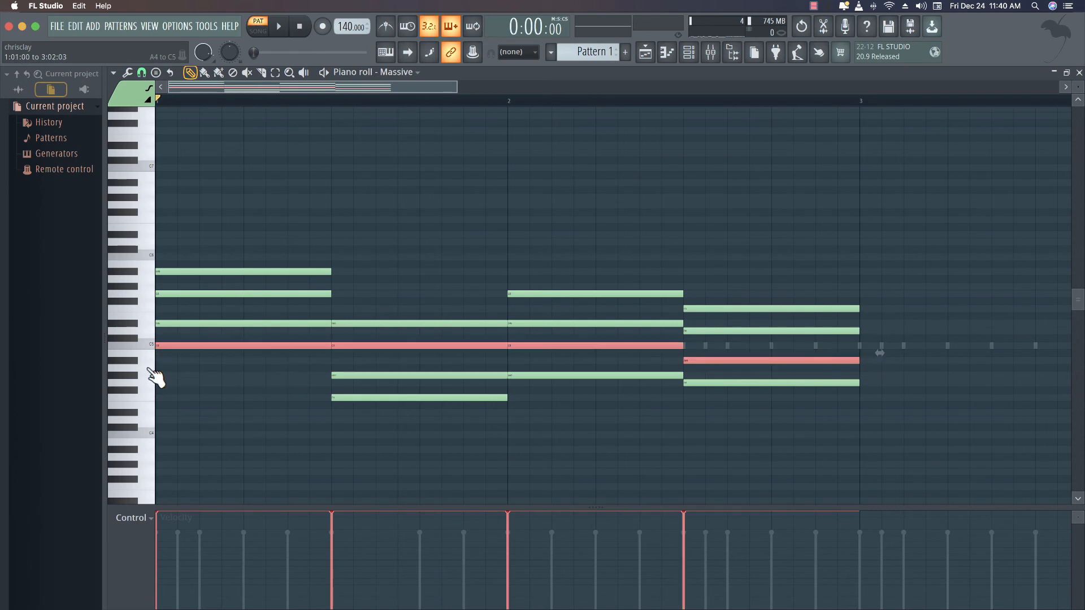
key(ctrl+Up)
key(space)
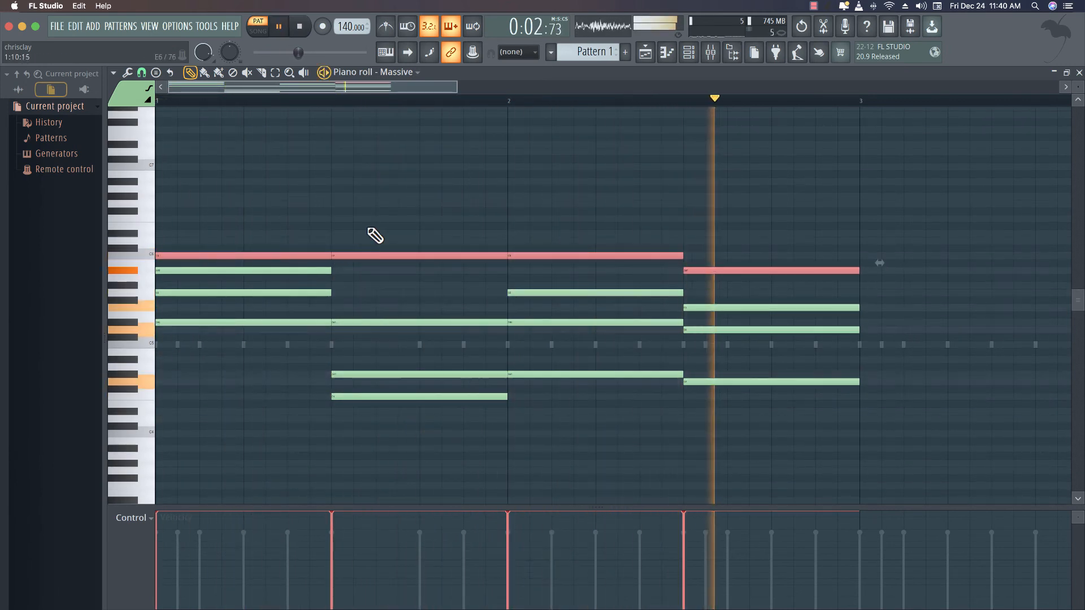
key(ctrl+d)
key(space)
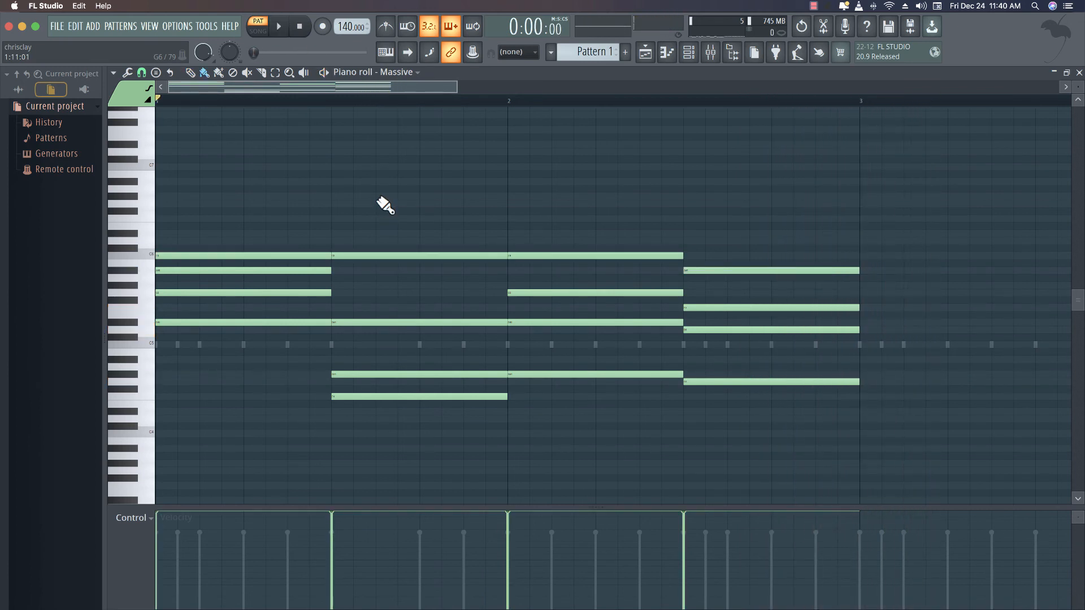
key(space)
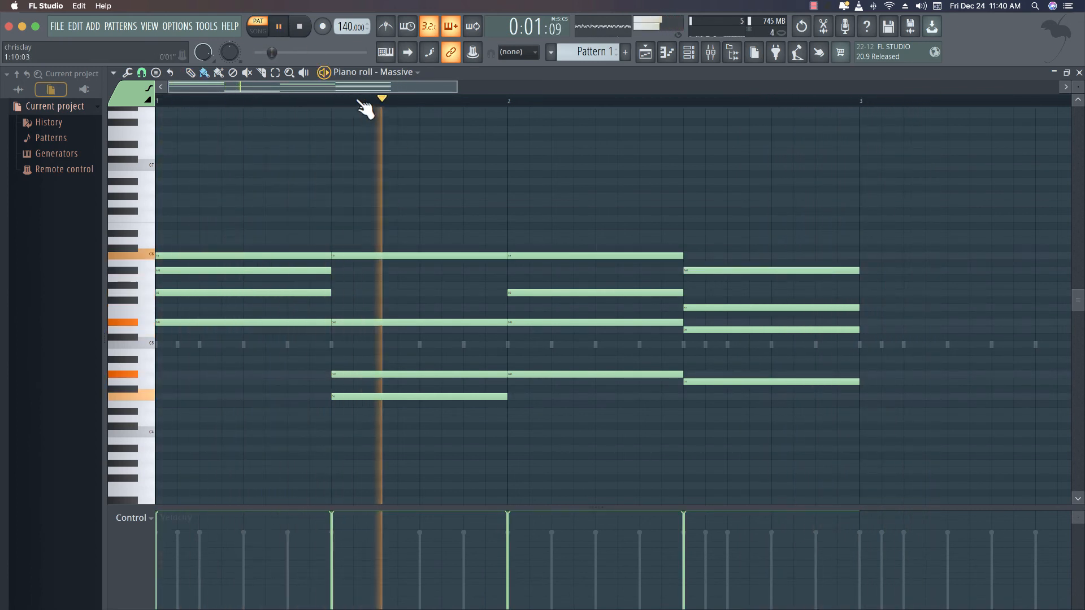
key(space)
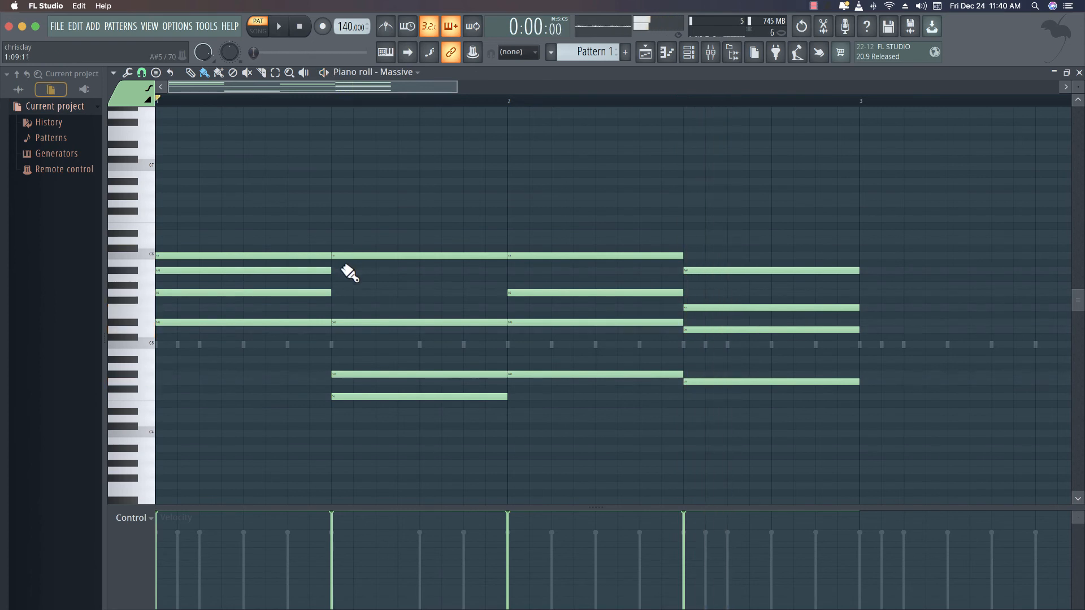
Move the G5 and F5 notes in bar 2 through different octaves during playback, ending on G6 and F6.
drag(711, 300, 627, 310)
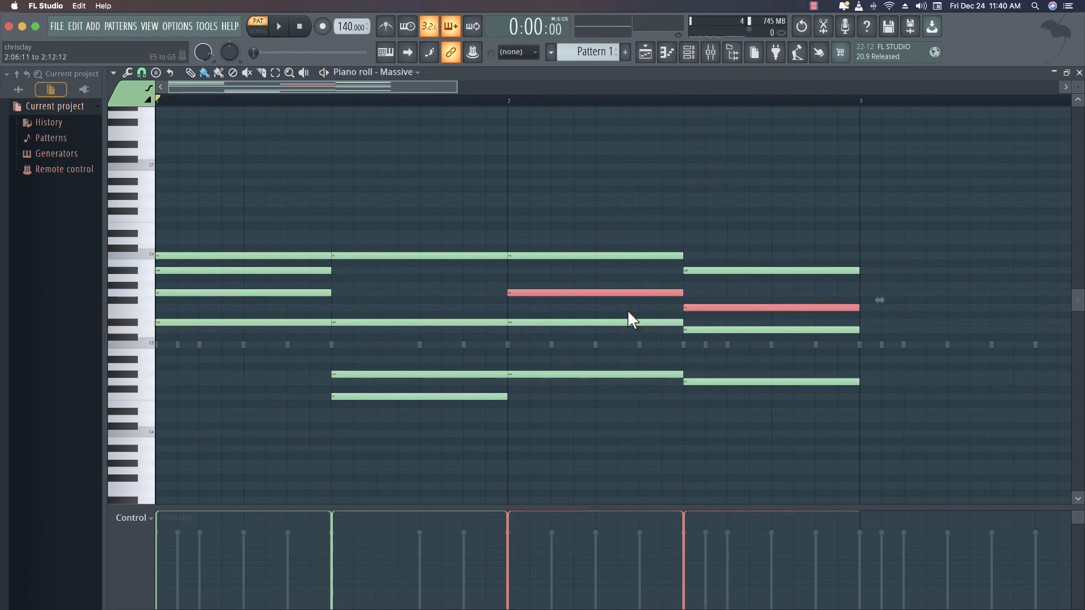
key(ctrl+Down)
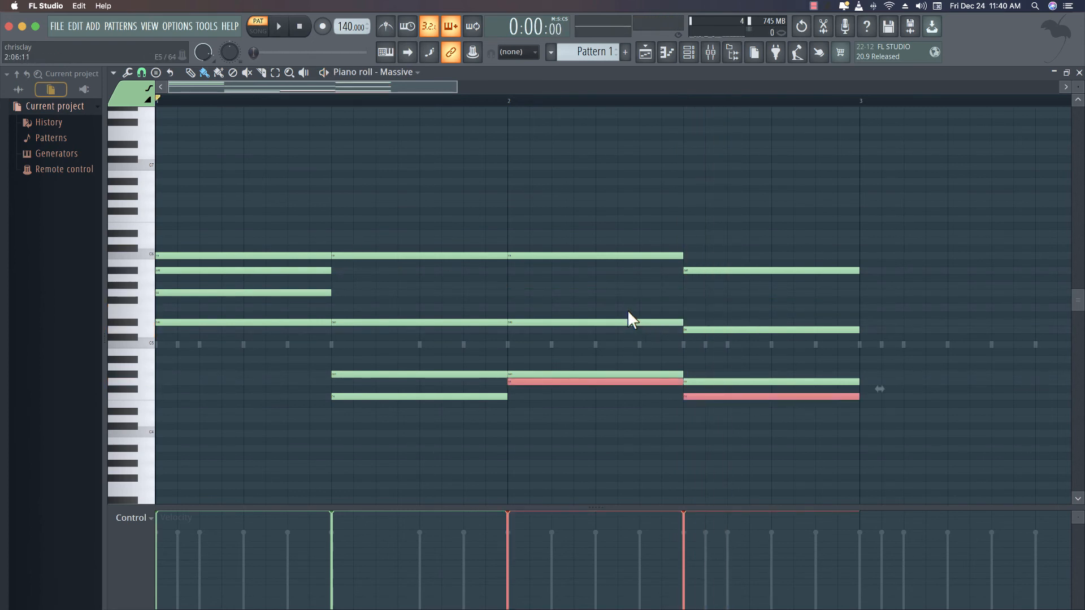
key(ctrl+Down)
key(space)
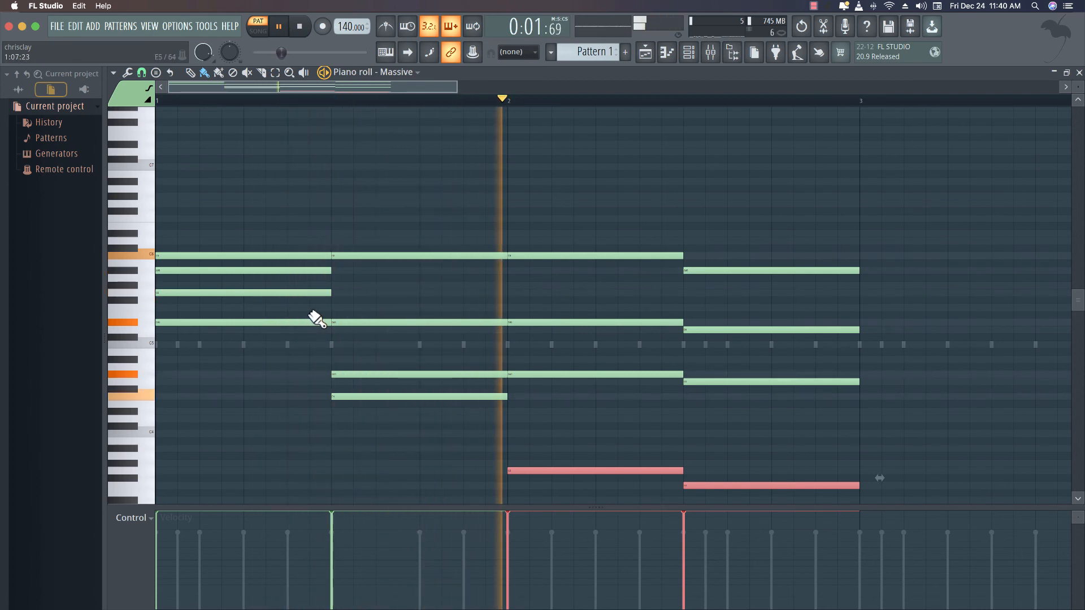
key(ctrl+Up)
key(ctrl+Up)
key(ctrl+Up)
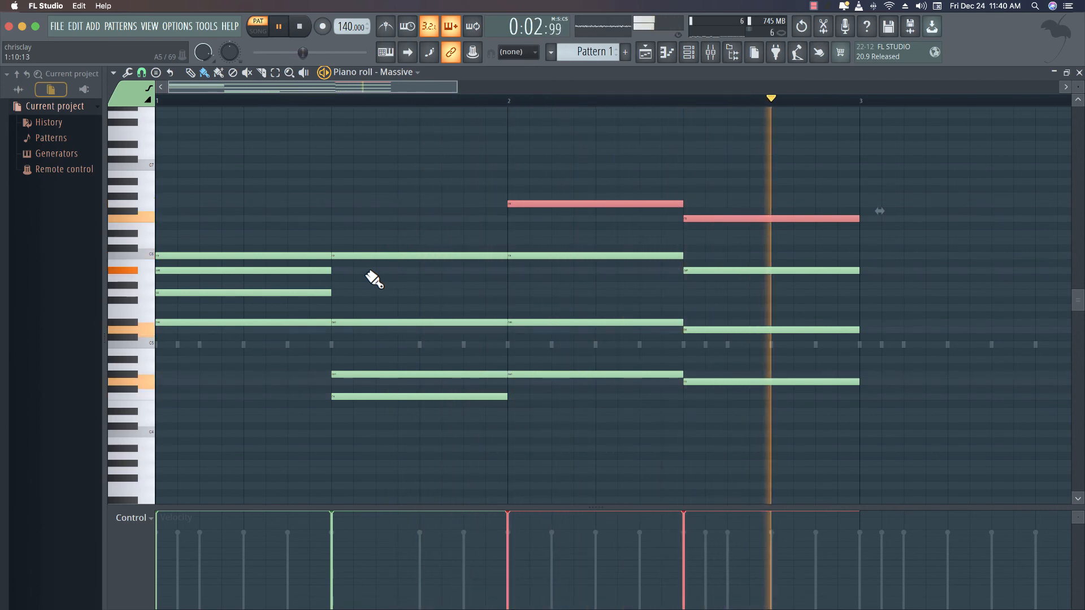
key(space)
Try the first chord's A#5 note in lower octaves with playback, and return it to A#5.
ctrl+click(312, 276)
key(ctrl+Down)
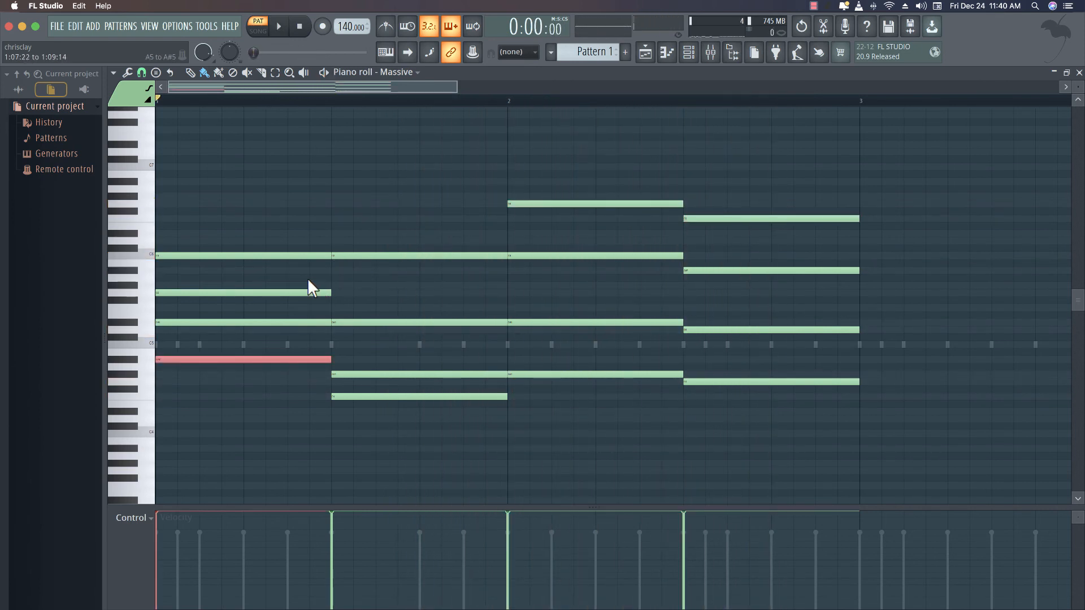
key(ctrl+Down)
key(space)
key(space)
key(ctrl+Up)
key(space)
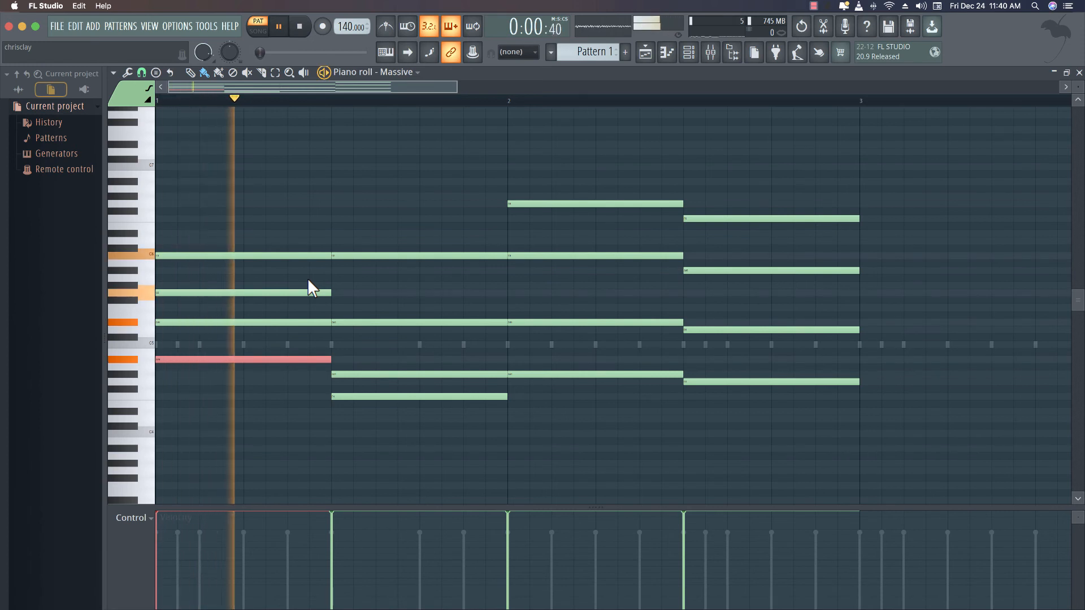
key(ctrl+Up)
key(space)
key(space)
key(space)
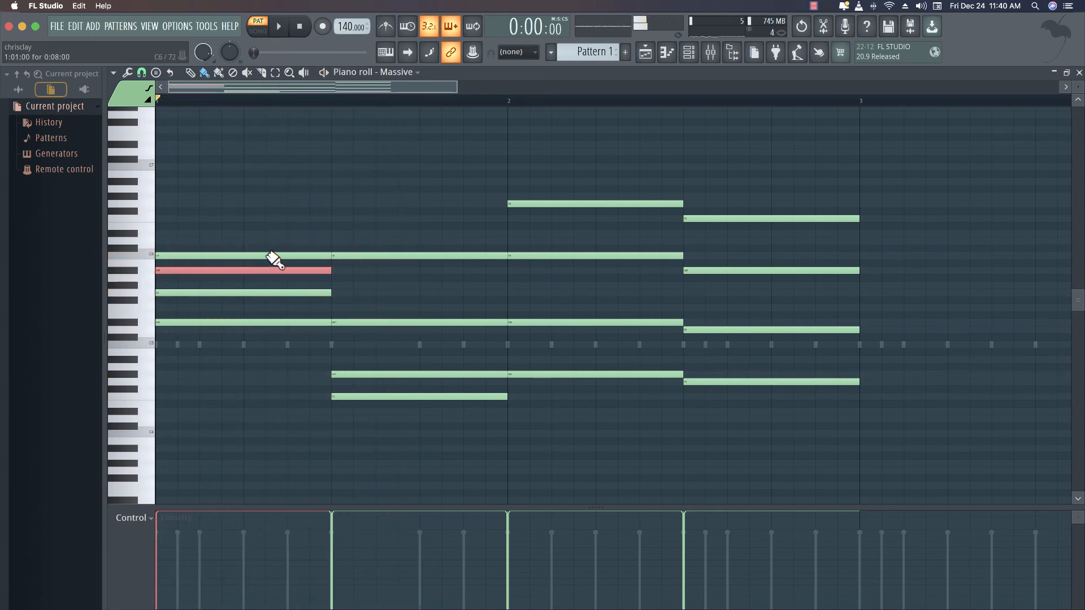
Lower the first chord's C6 note by one octave to C5.
ctrl+click(251, 255)
key(ctrl+Down)
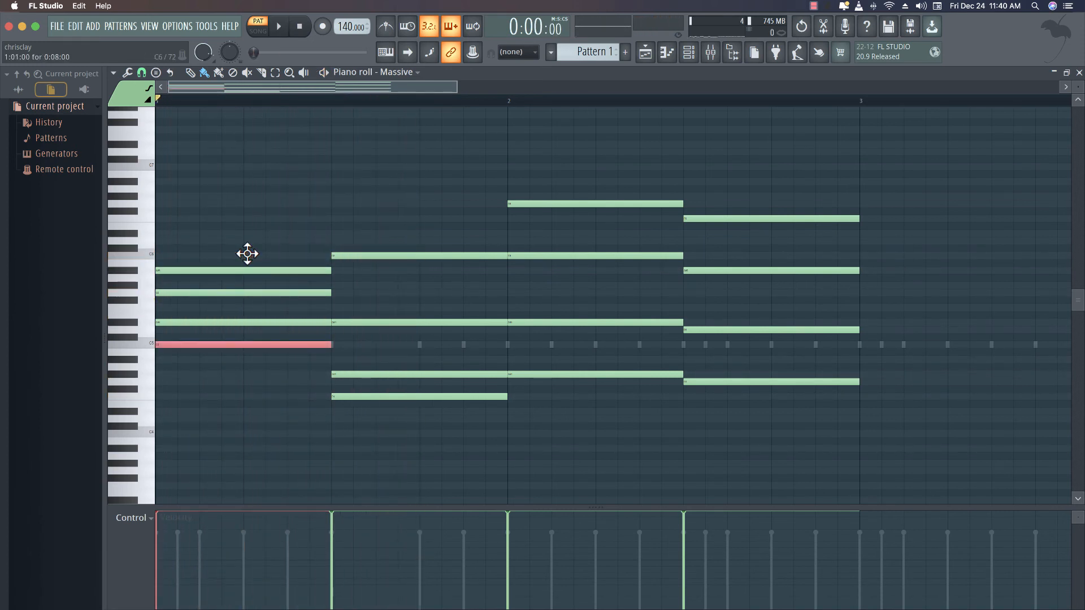
Lower the first chord's C5 note by one octave to C4 during playback, deselect it, and play the chords.
key(space)
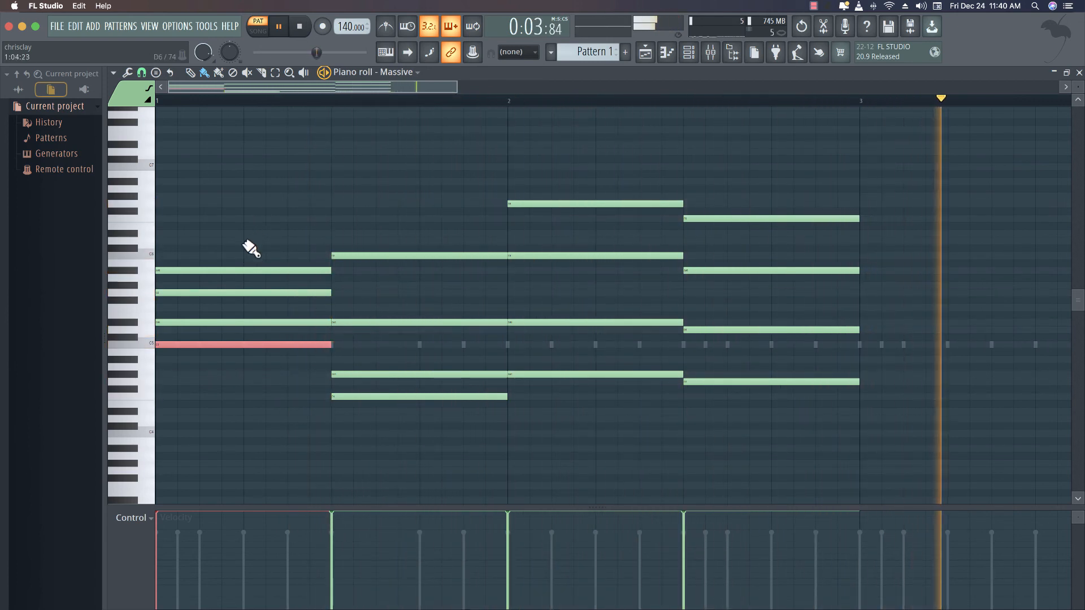
key(ctrl+Down)
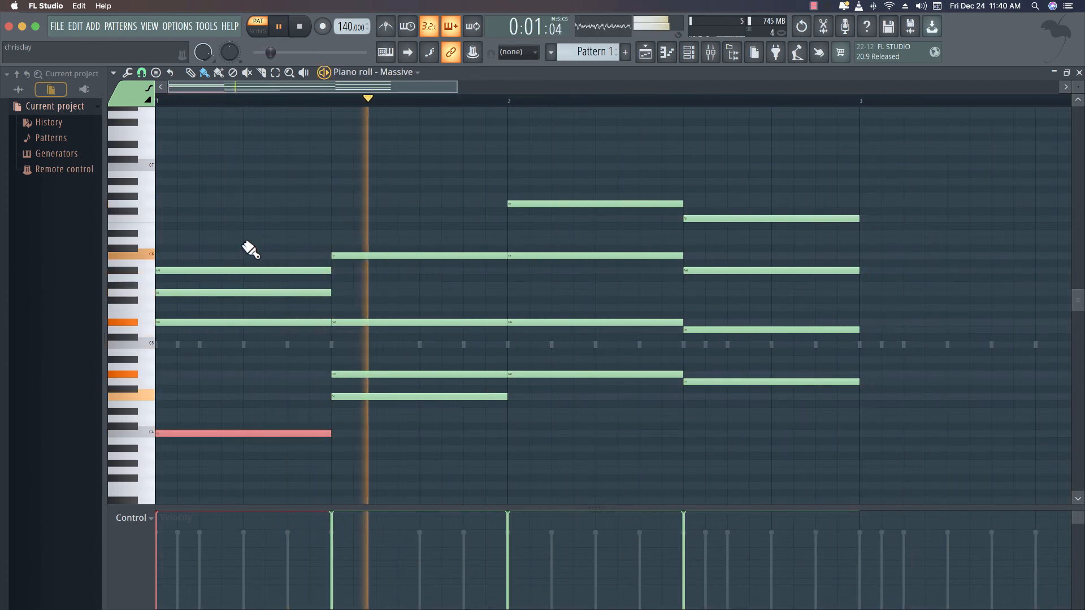
click(380, 199)
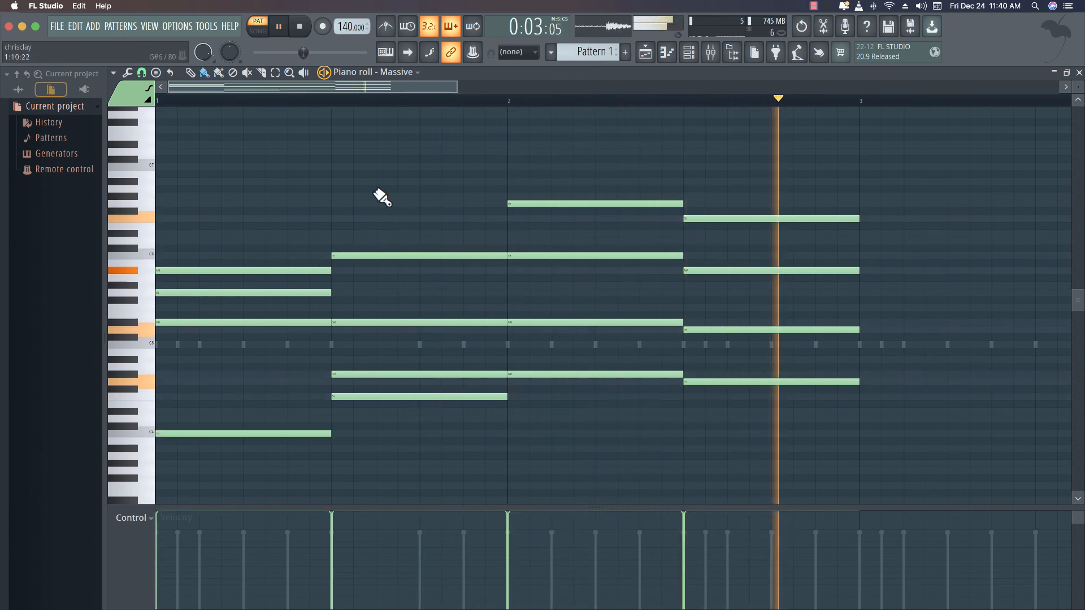
key(space)
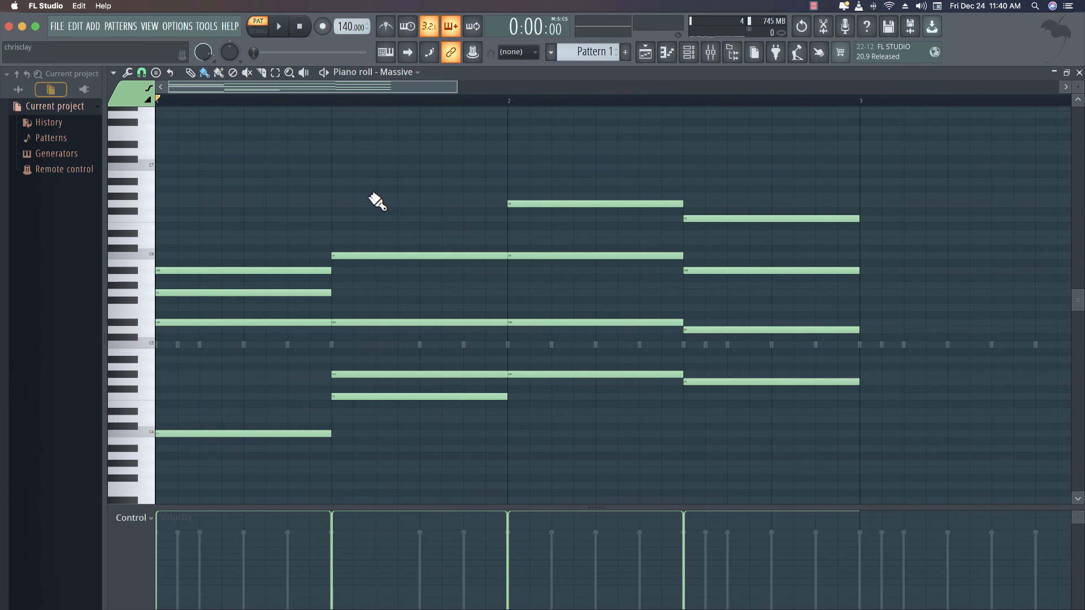
Transpose all the Massive chords down five semitones, play them, and close the piano roll.
key(shift+Down)
key(shift+Down)
key(shift+Down)
key(shift+Down)
key(shift+Down)
key(space)
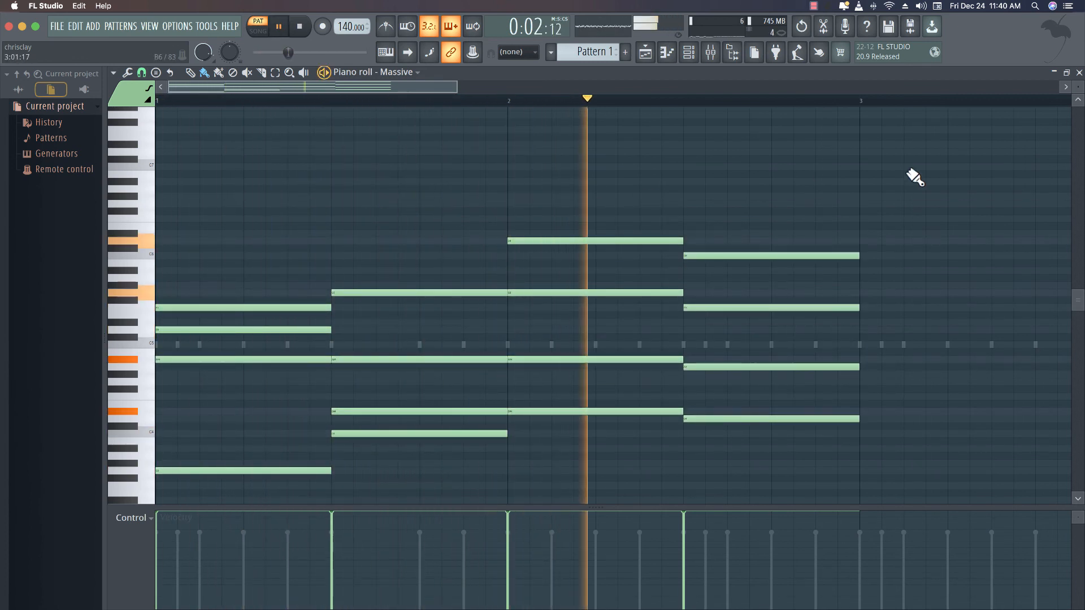
click(1080, 72)
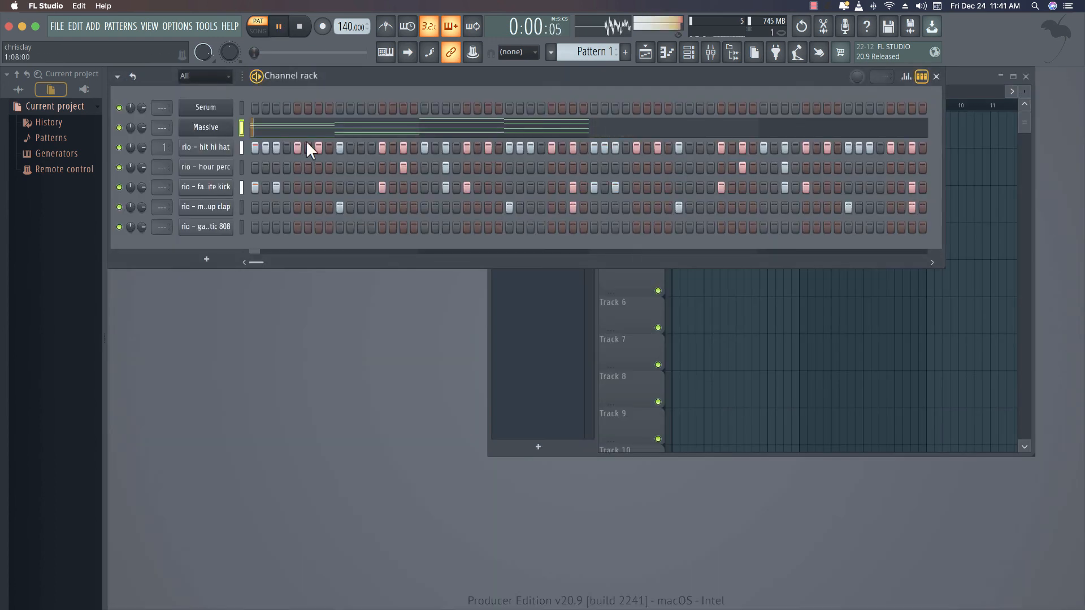
key(space)
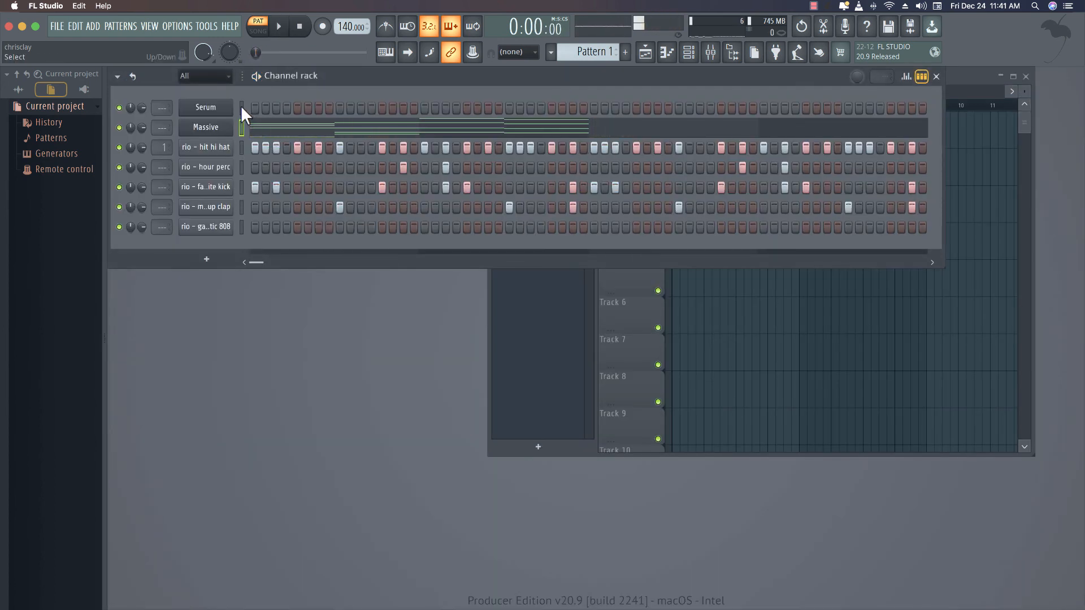
Reopen the Massive chords, widen the view beyond bar 5, select all the notes, and play them.
click(493, 134)
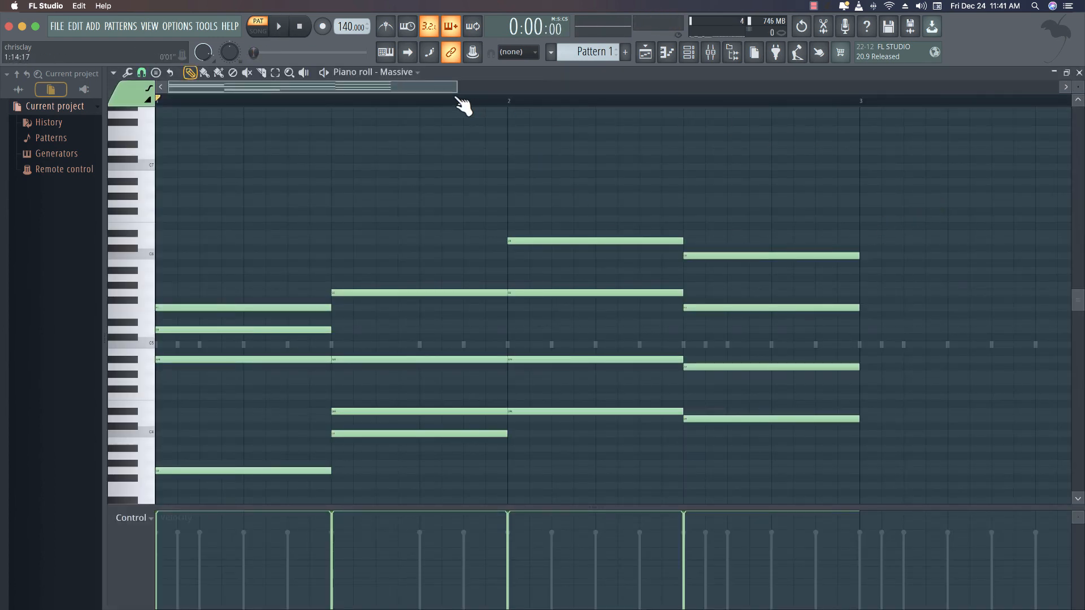
drag(456, 88, 782, 88)
drag(544, 146, 147, 546)
key(space)
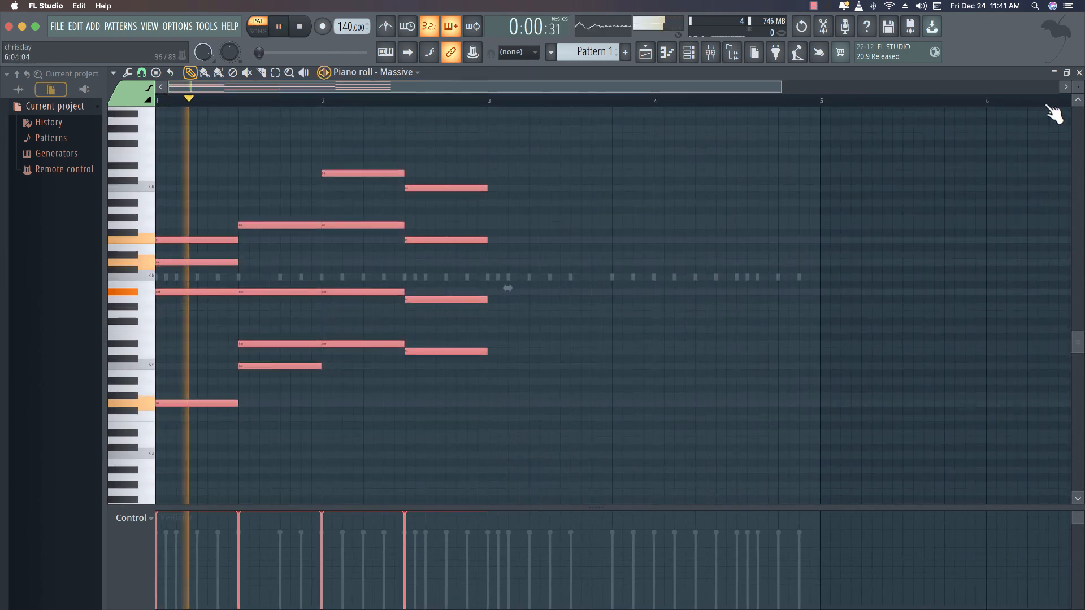
click(1080, 73)
key(space)
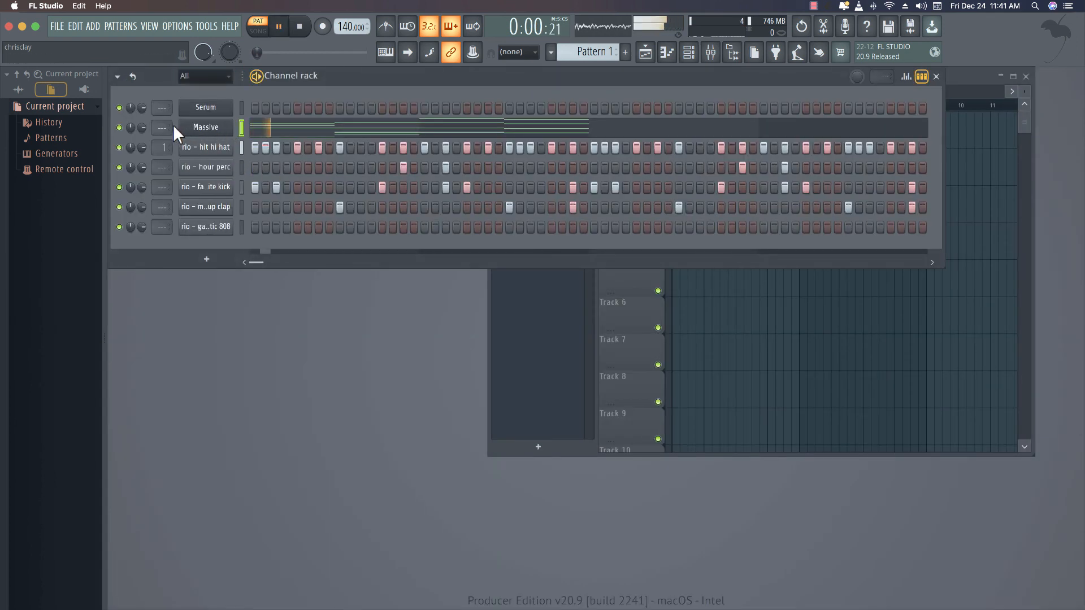
Route the Massive channel to mixer track 2.
click(241, 125)
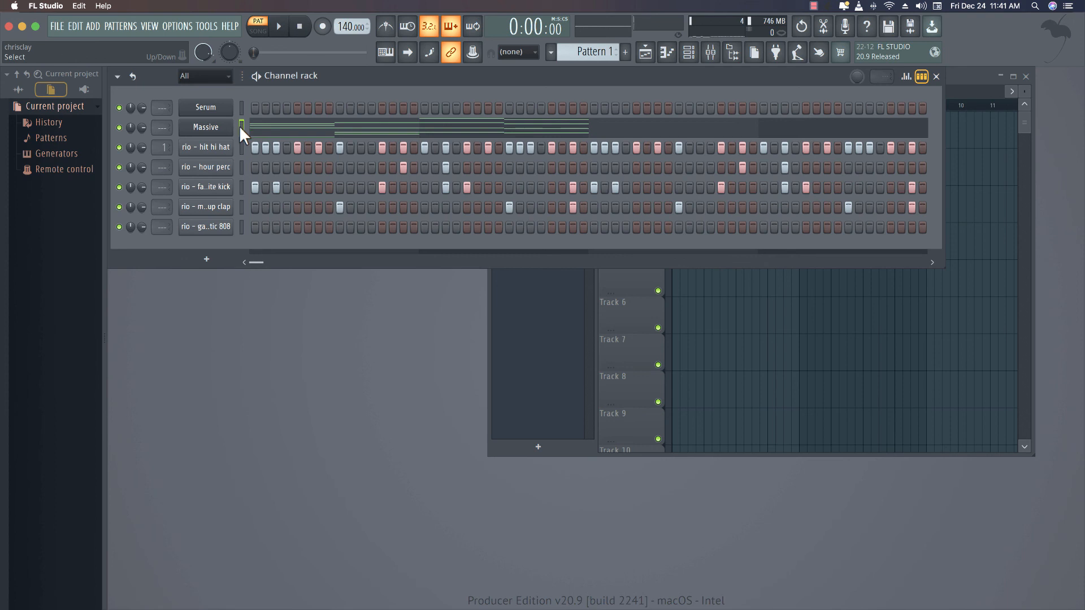
key(F9)
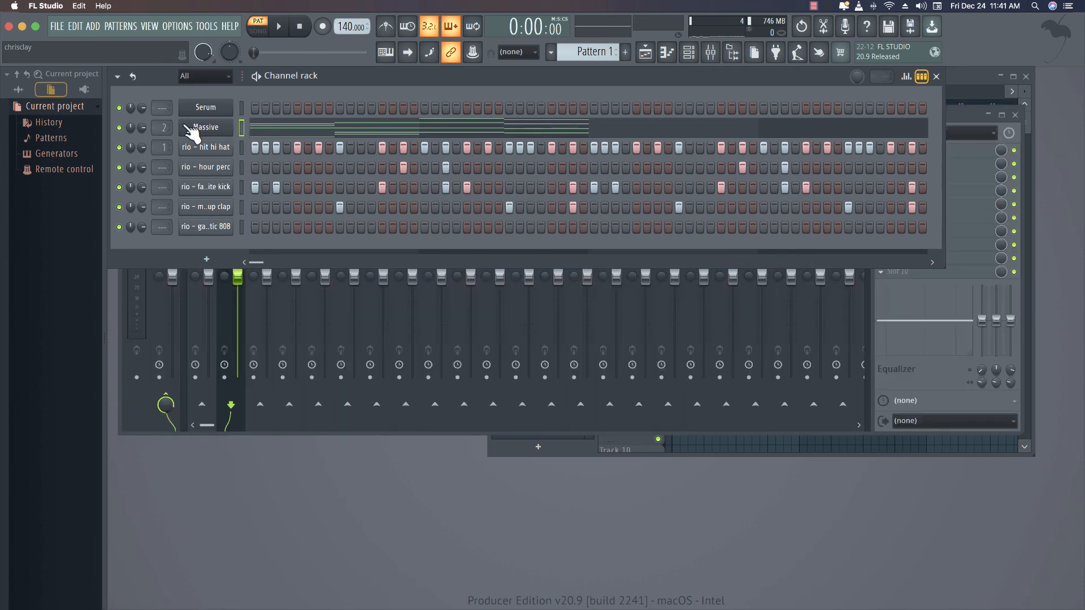
drag(163, 127, 162, 116)
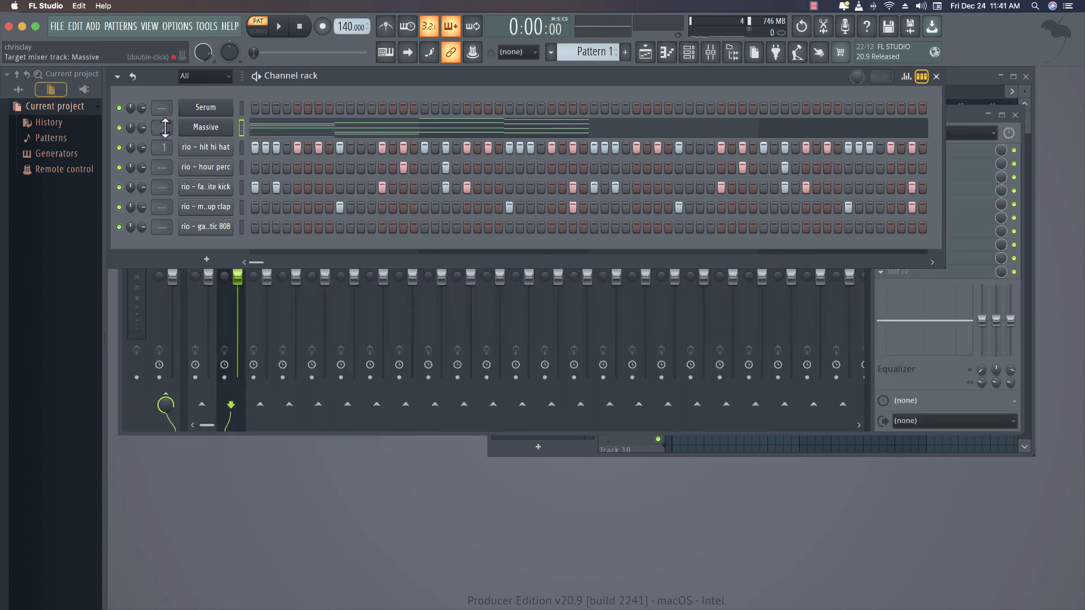
Load HalfTime into the first effect slot of the Massive mixer track and play the pattern with it.
click(974, 110)
click(920, 148)
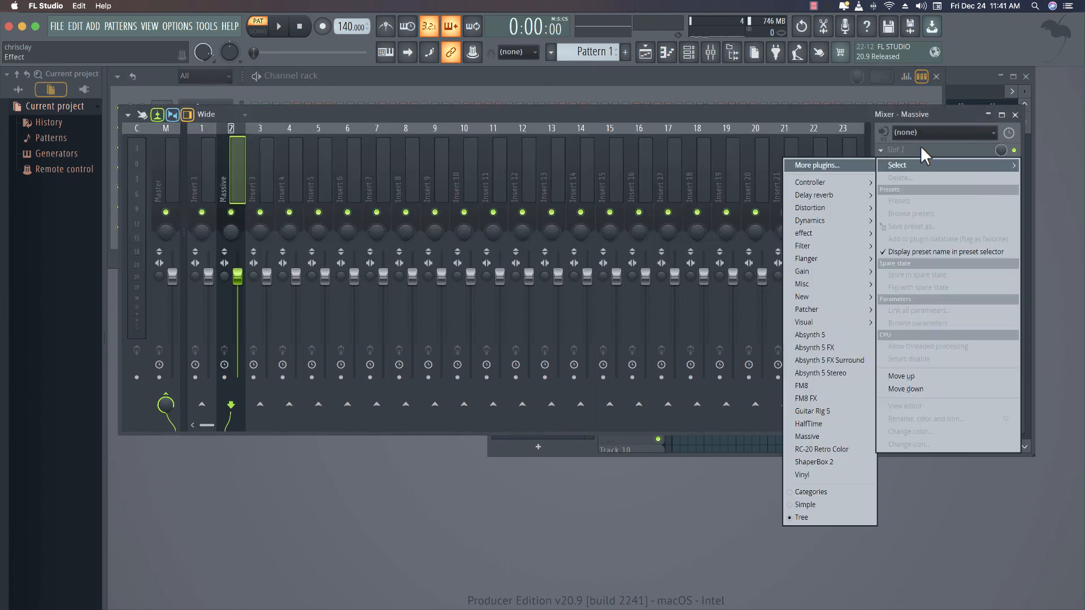
mouse_move(812, 237)
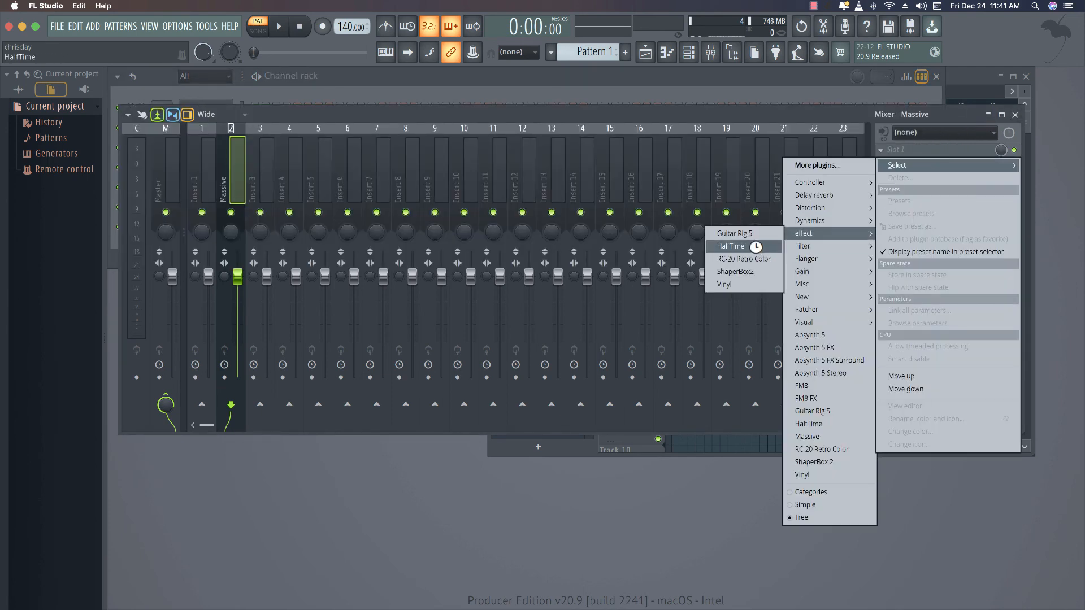
key(space)
click(372, 131)
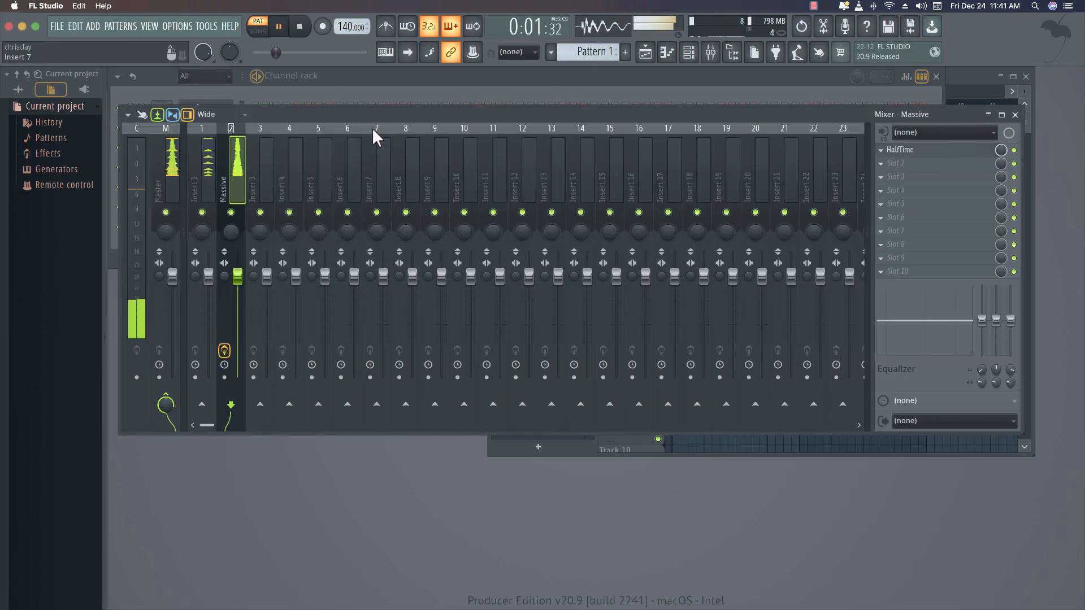
click(441, 80)
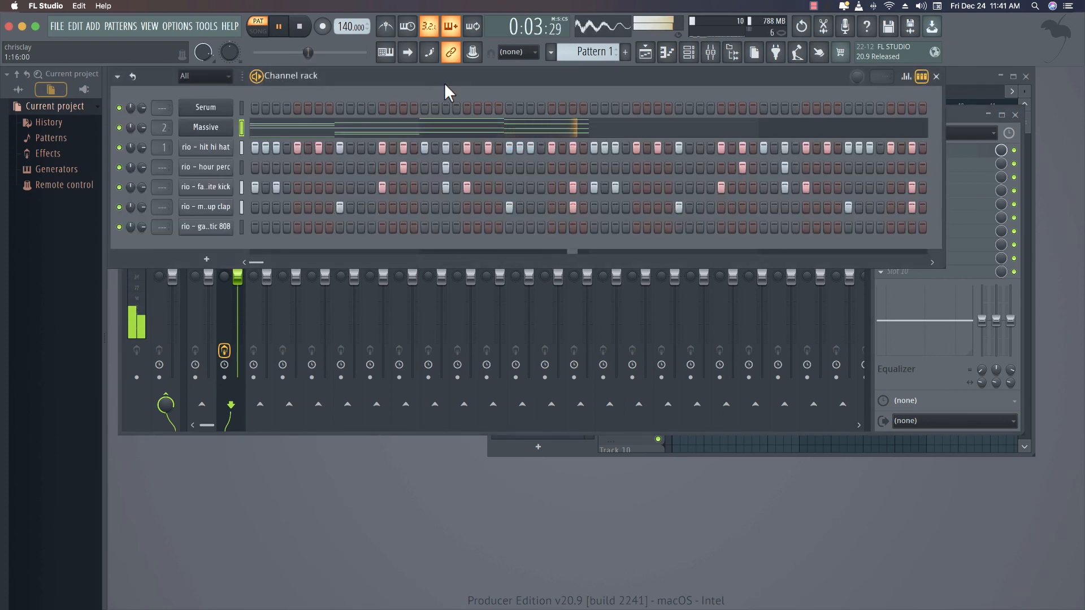
key(space)
Raise all the Massive chords by one octave, play them, and close the piano roll.
click(423, 127)
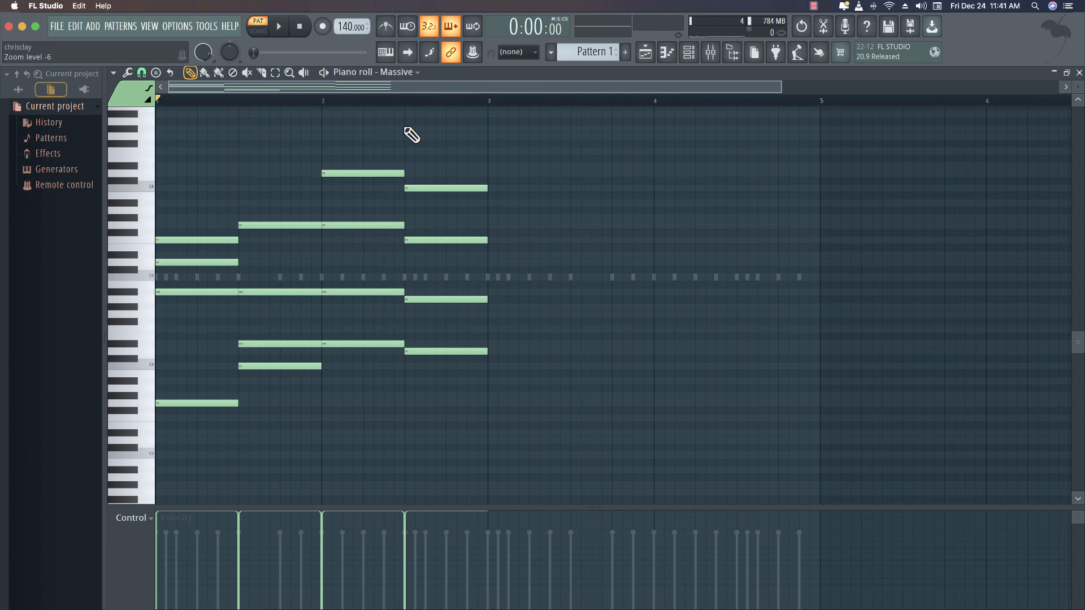
key(ctrl+Up)
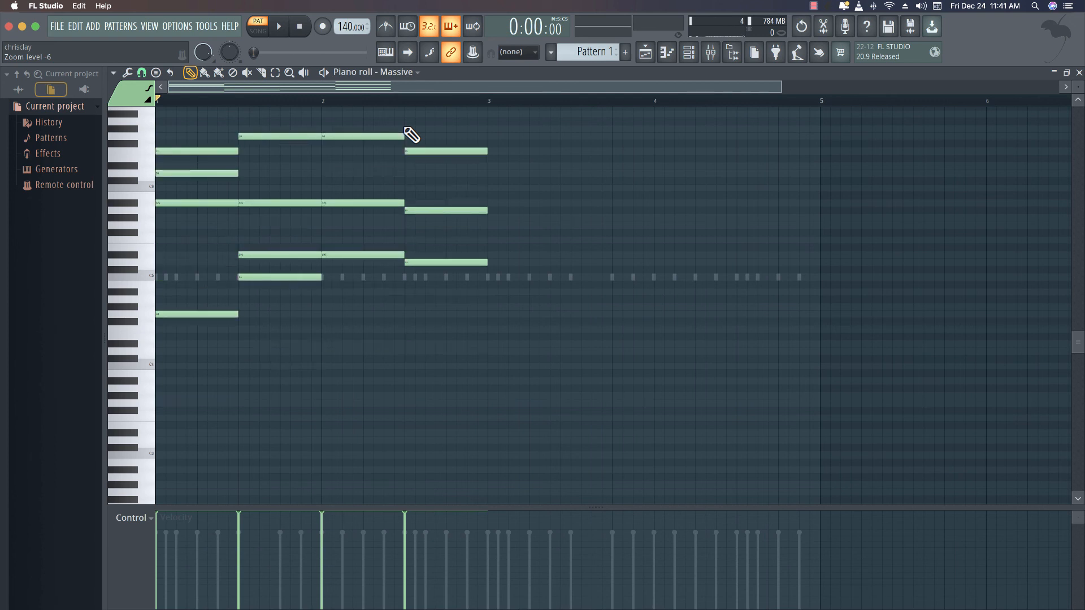
key(space)
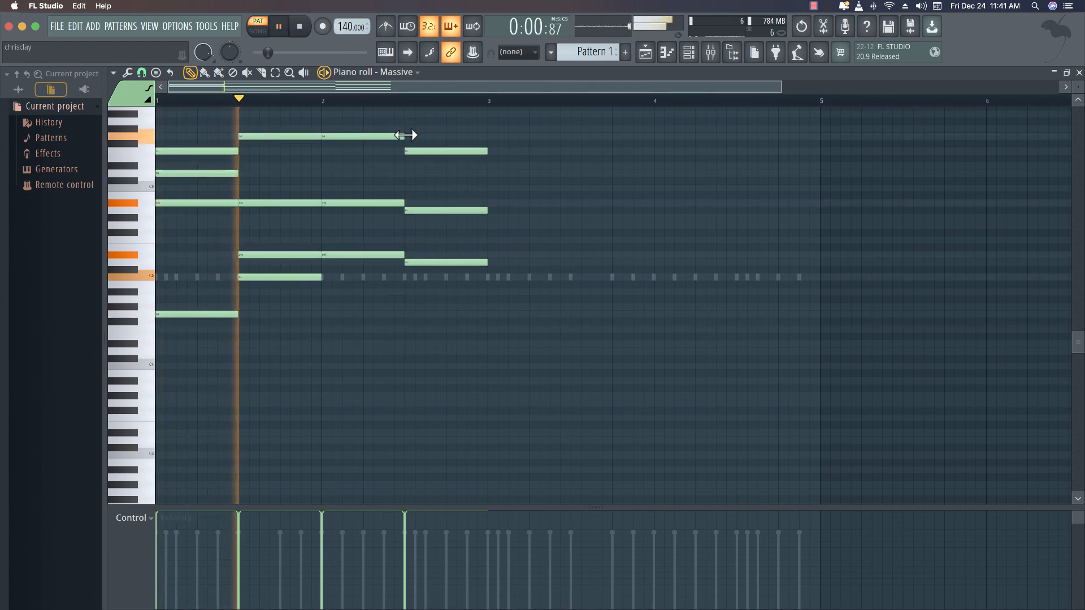
key(space)
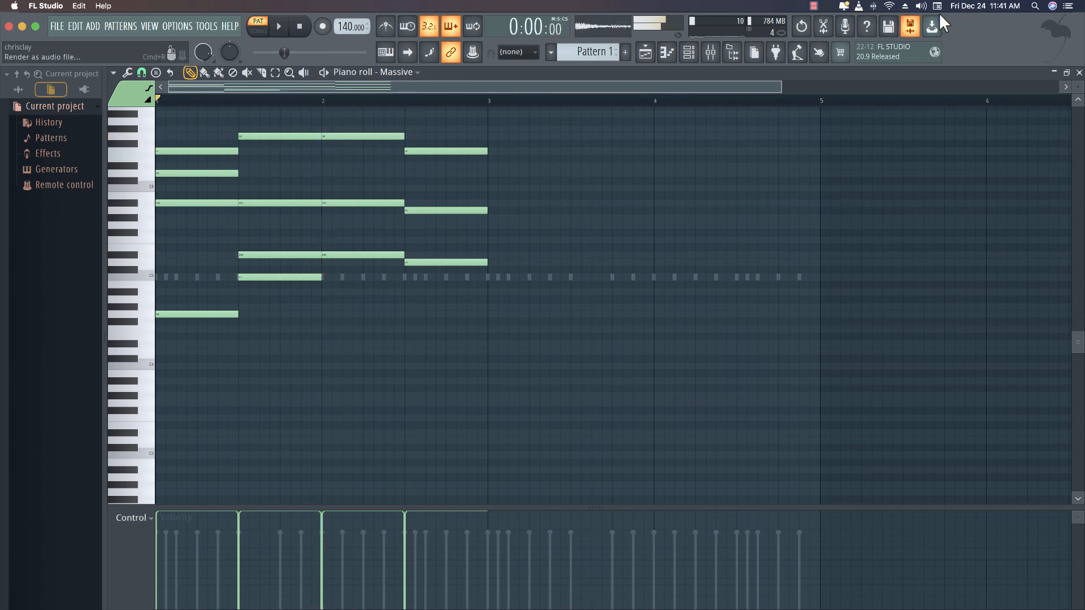
click(1079, 72)
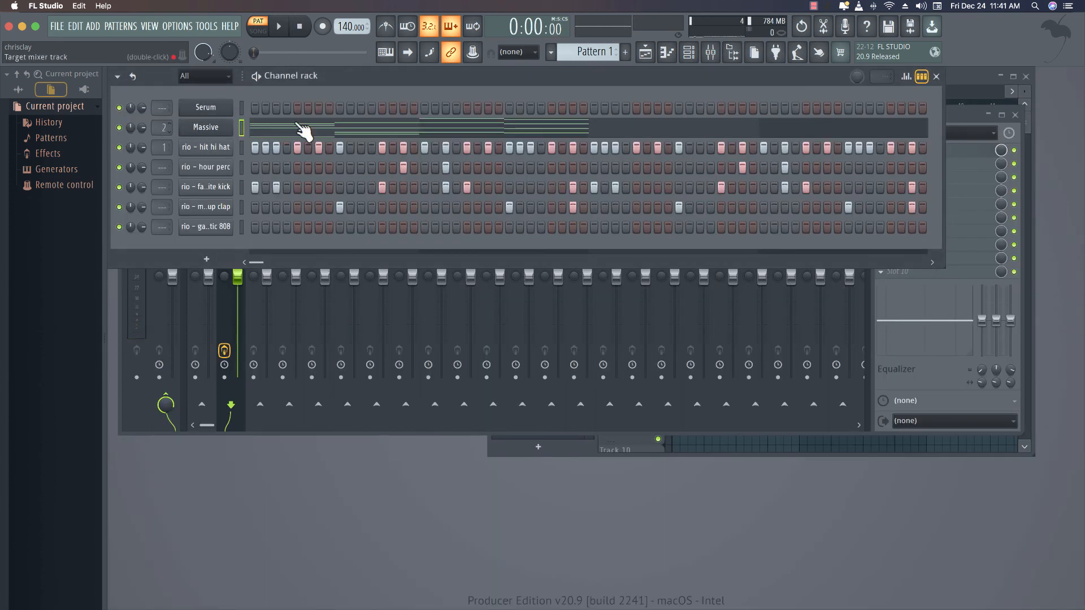
Set HalfTime's mix on the Massive track to about 54% during playback and close the plugin.
click(958, 151)
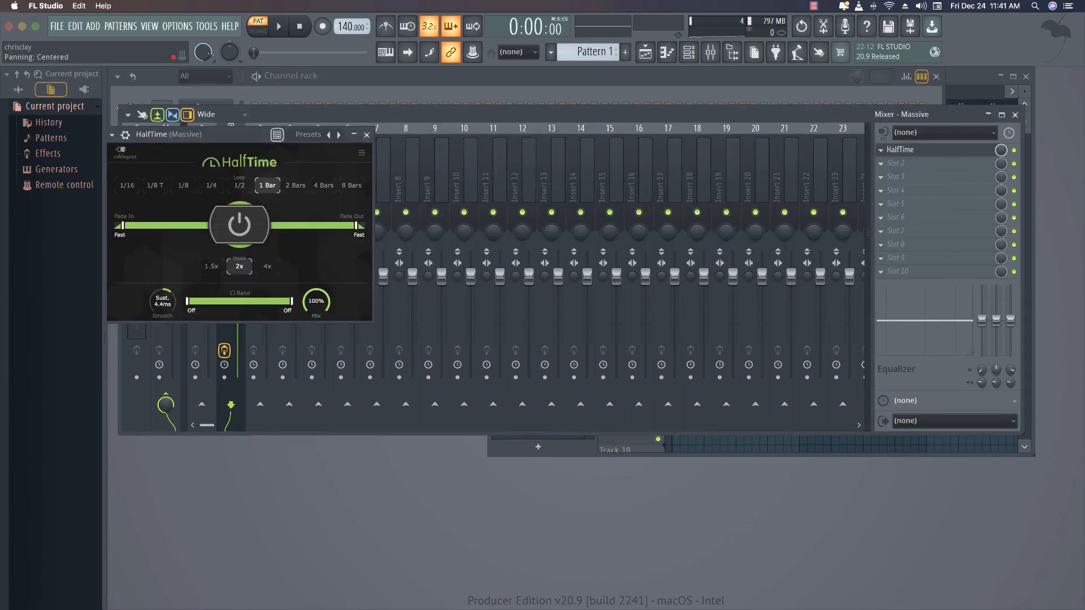
key(space)
drag(316, 305, 316, 291)
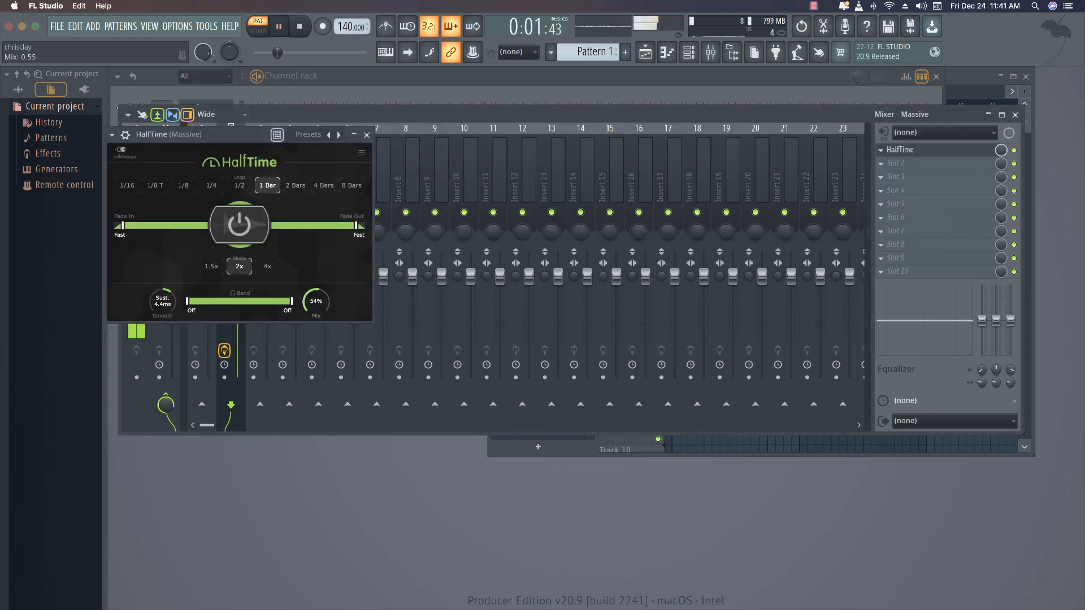
key(space)
click(368, 136)
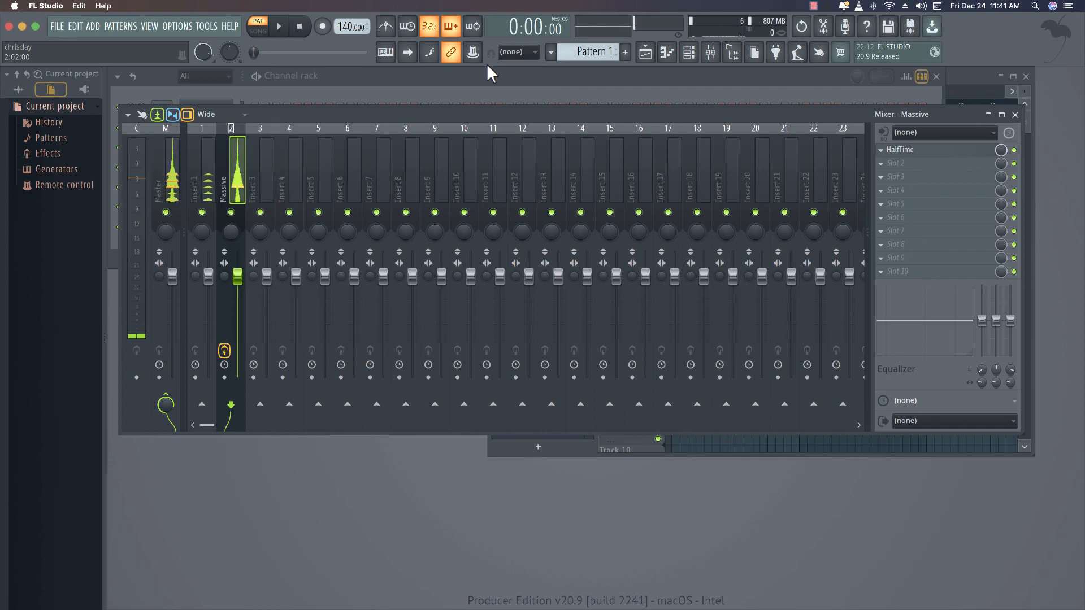
Transpose all the Massive chords down seven semitones, play them, and close the piano roll.
click(482, 74)
click(384, 126)
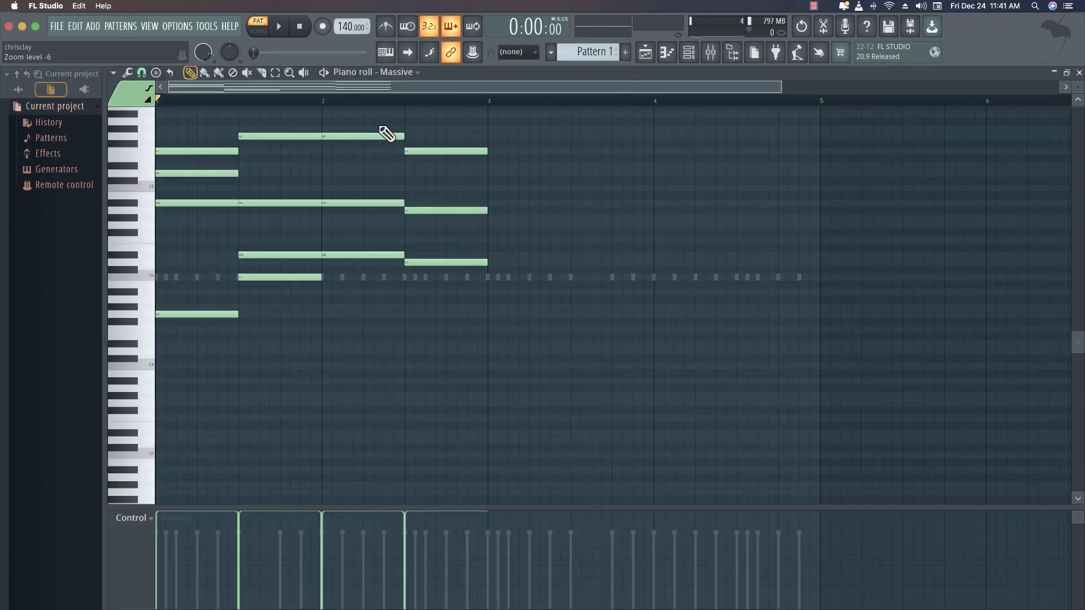
scroll(388, 134, up, 3)
key(space)
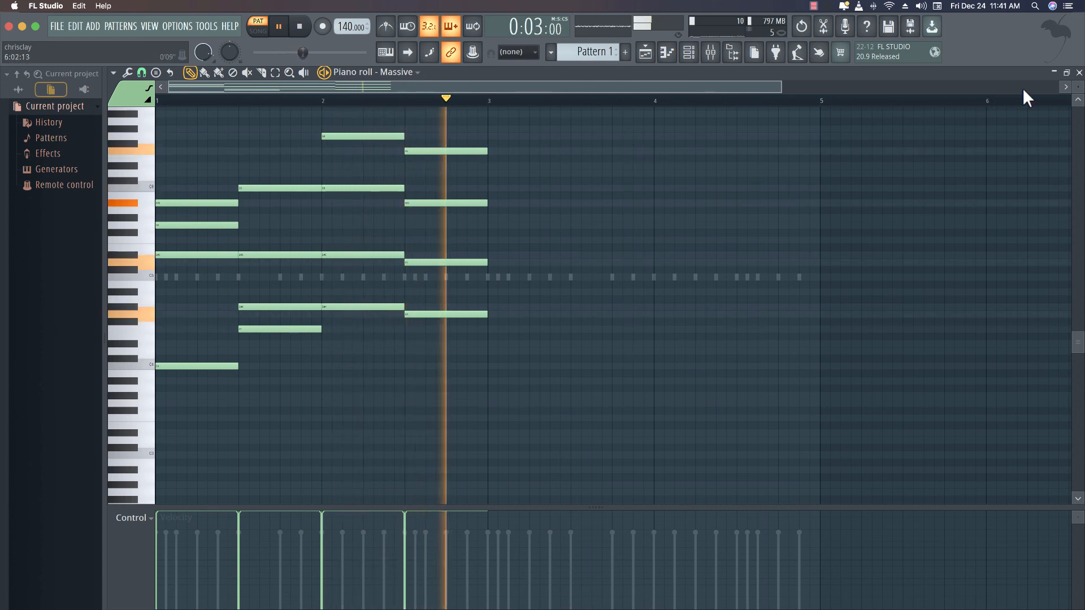
key(space)
click(1079, 72)
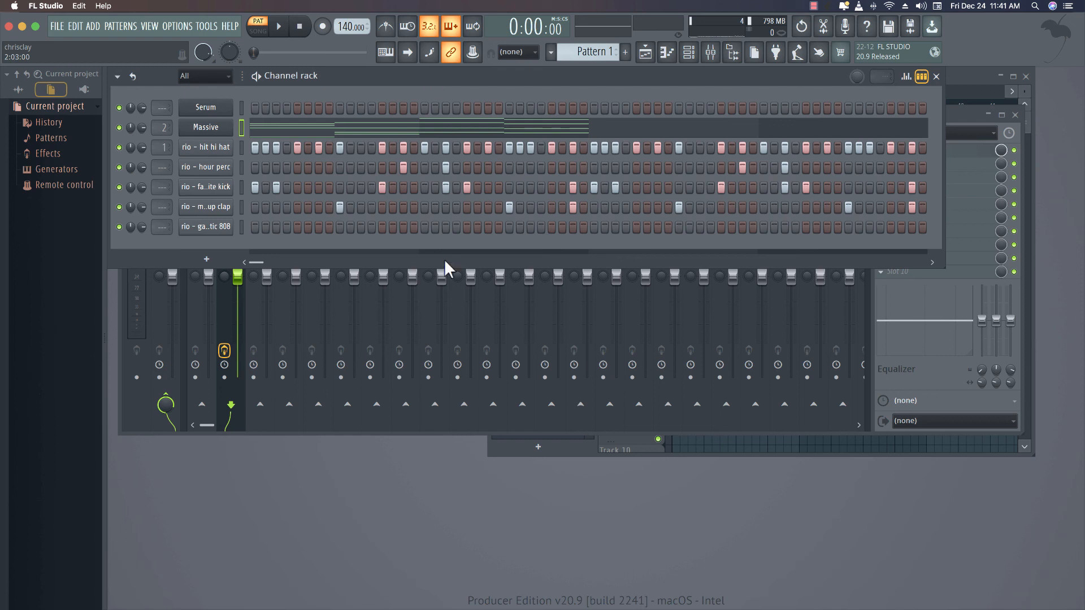
mouse_move(571, 609)
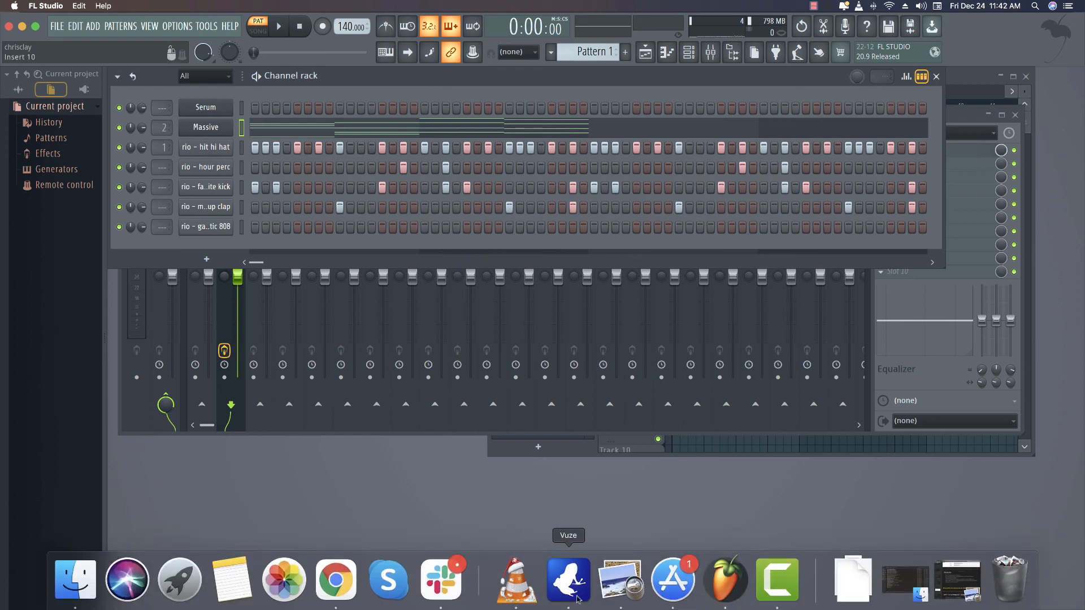
click(803, 588)
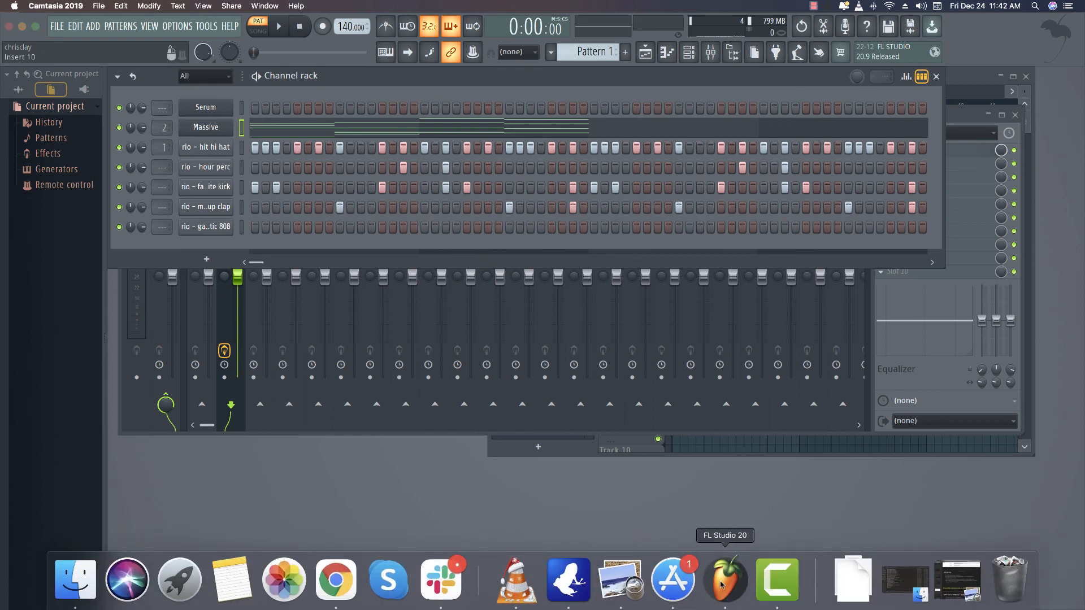